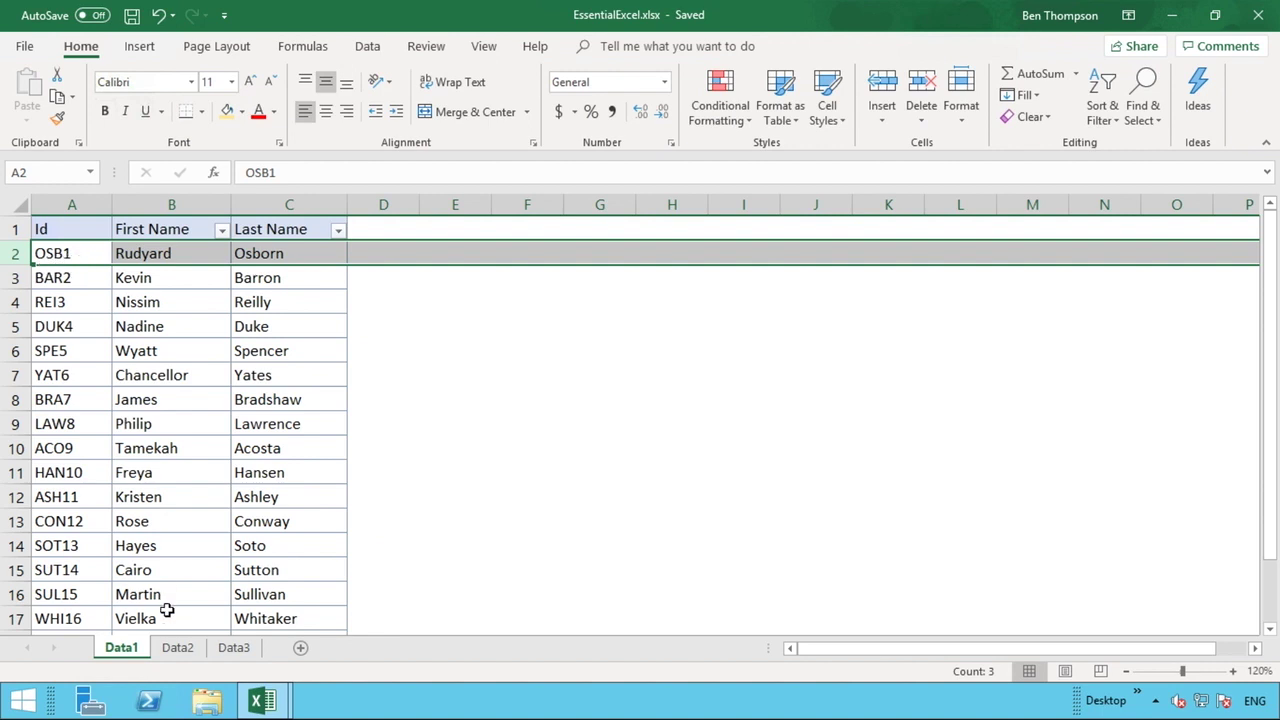
- Review the Id, email and address data on the Data3, Data2 and Data1 sheets
{"action": "left_click", "coordinate": [233, 650]}
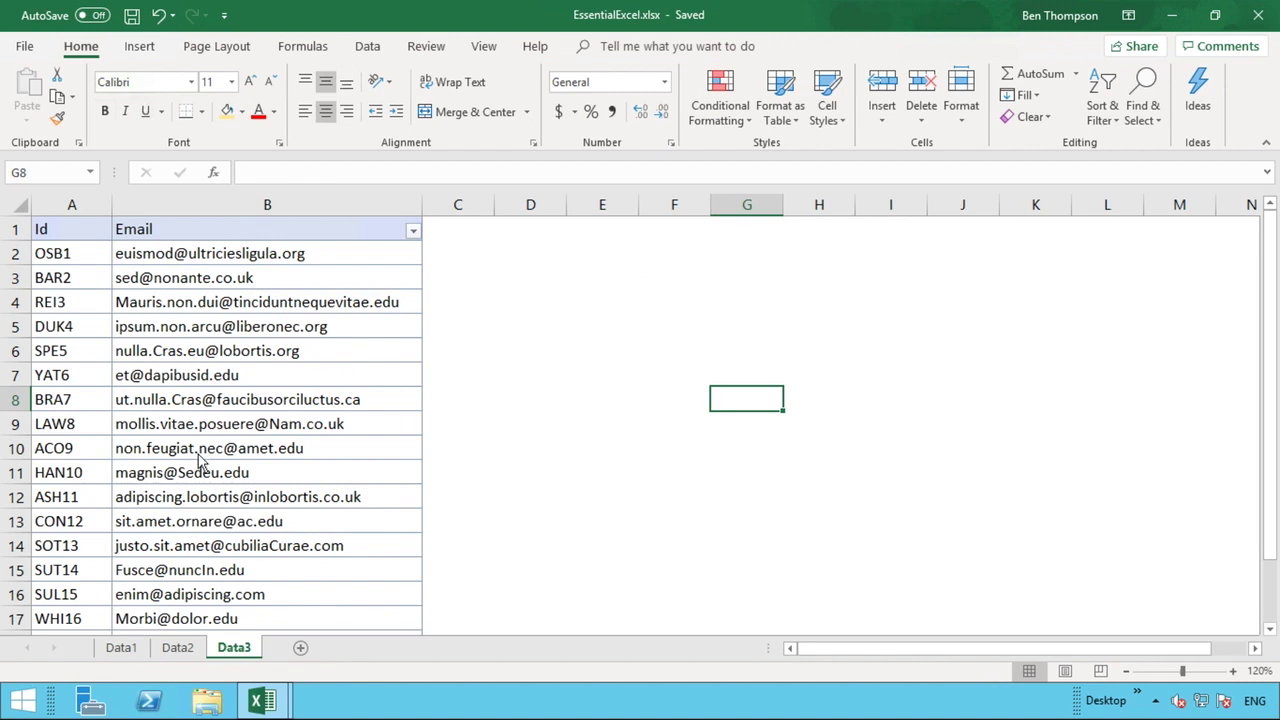
{"action": "left_click", "coordinate": [64, 256]}
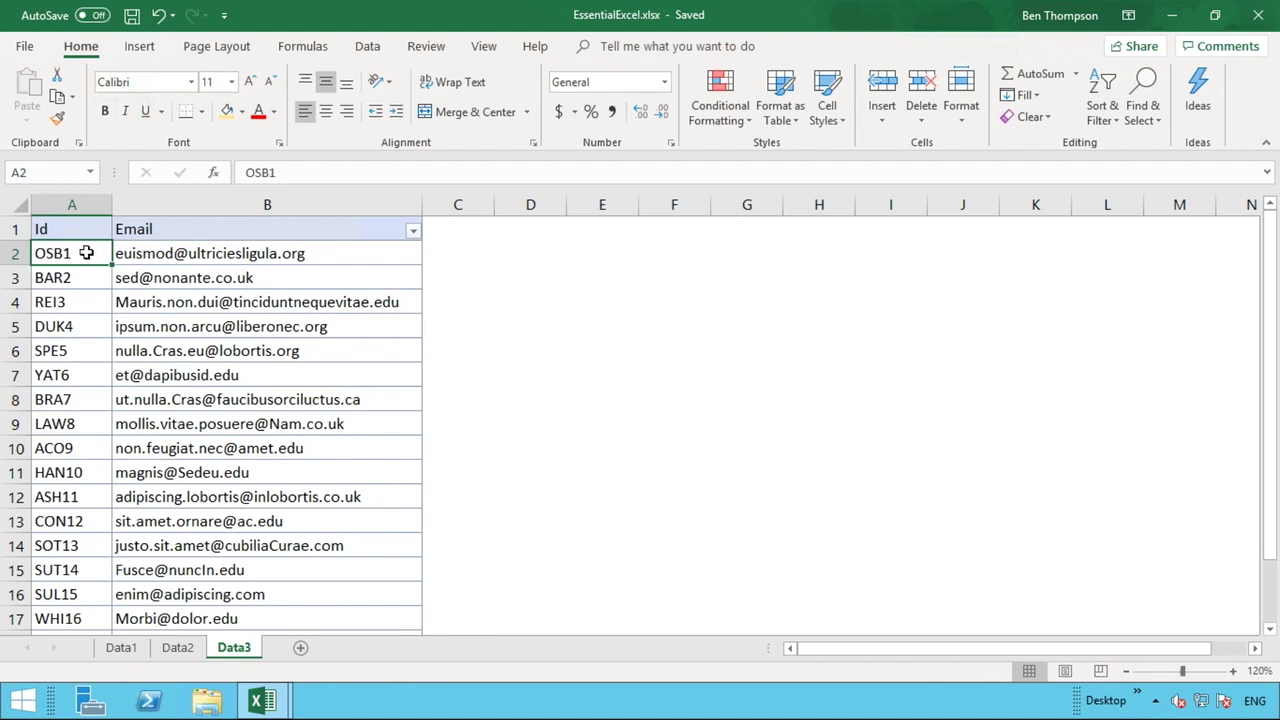
{"action": "left_click", "coordinate": [137, 253]}
{"action": "left_click", "coordinate": [71, 256]}
{"action": "left_click", "coordinate": [170, 652]}
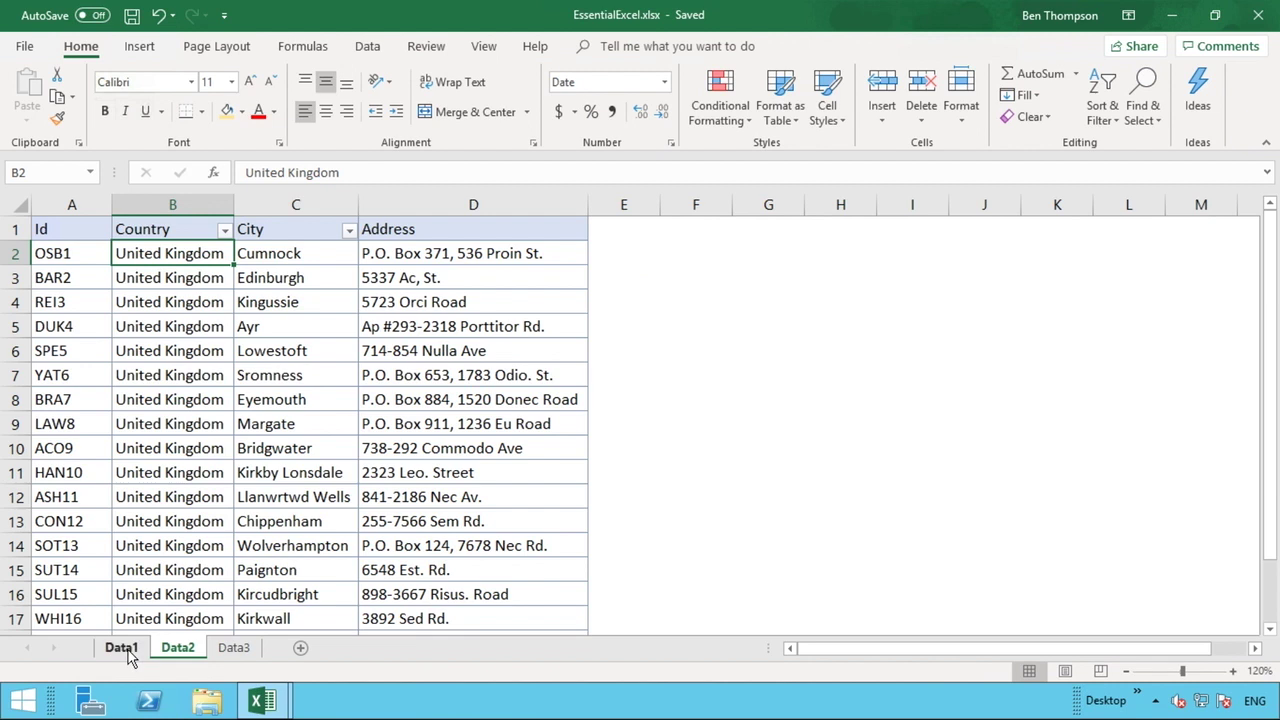
{"action": "left_click", "coordinate": [125, 650]}
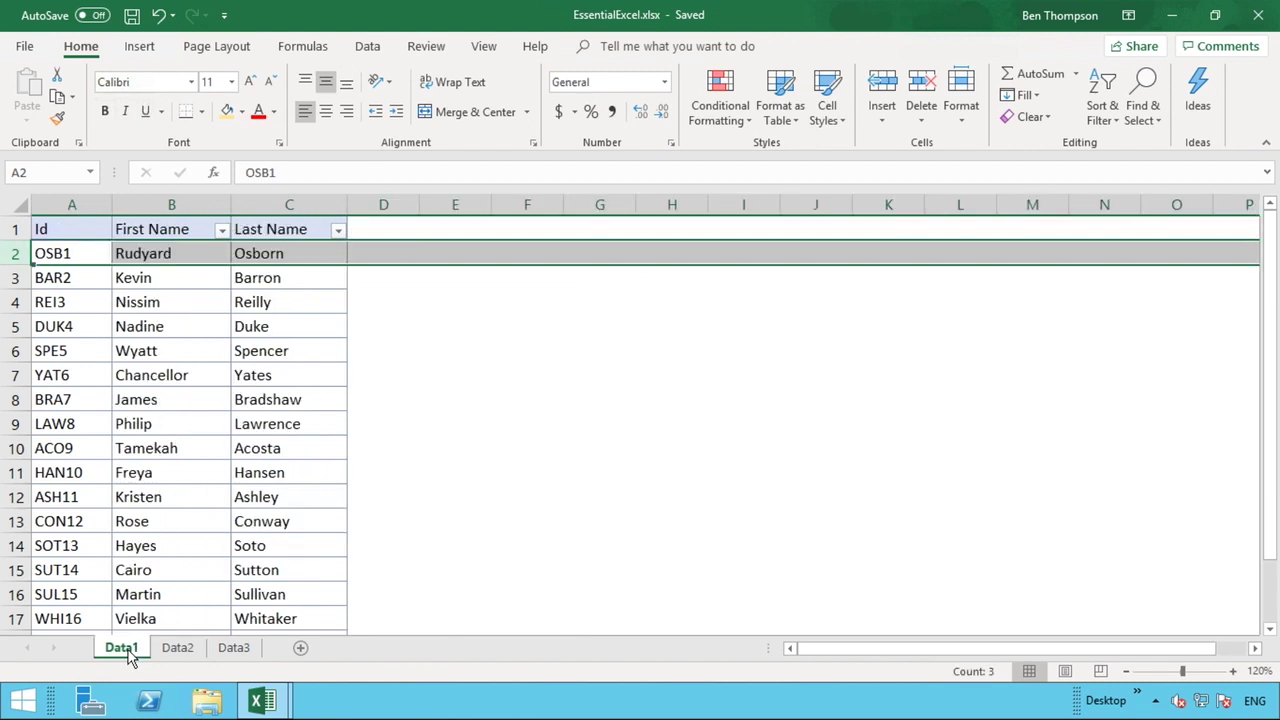
{"action": "left_click", "coordinate": [66, 253]}
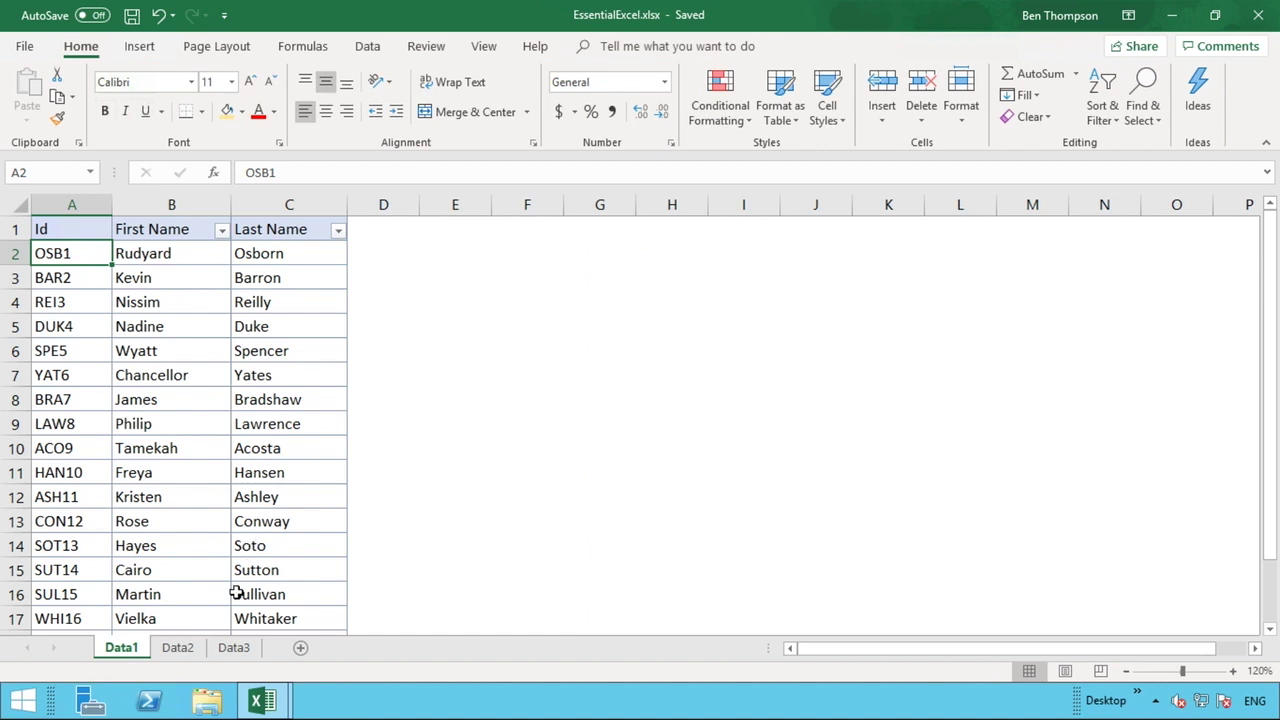
{"action": "left_click", "coordinate": [178, 650]}
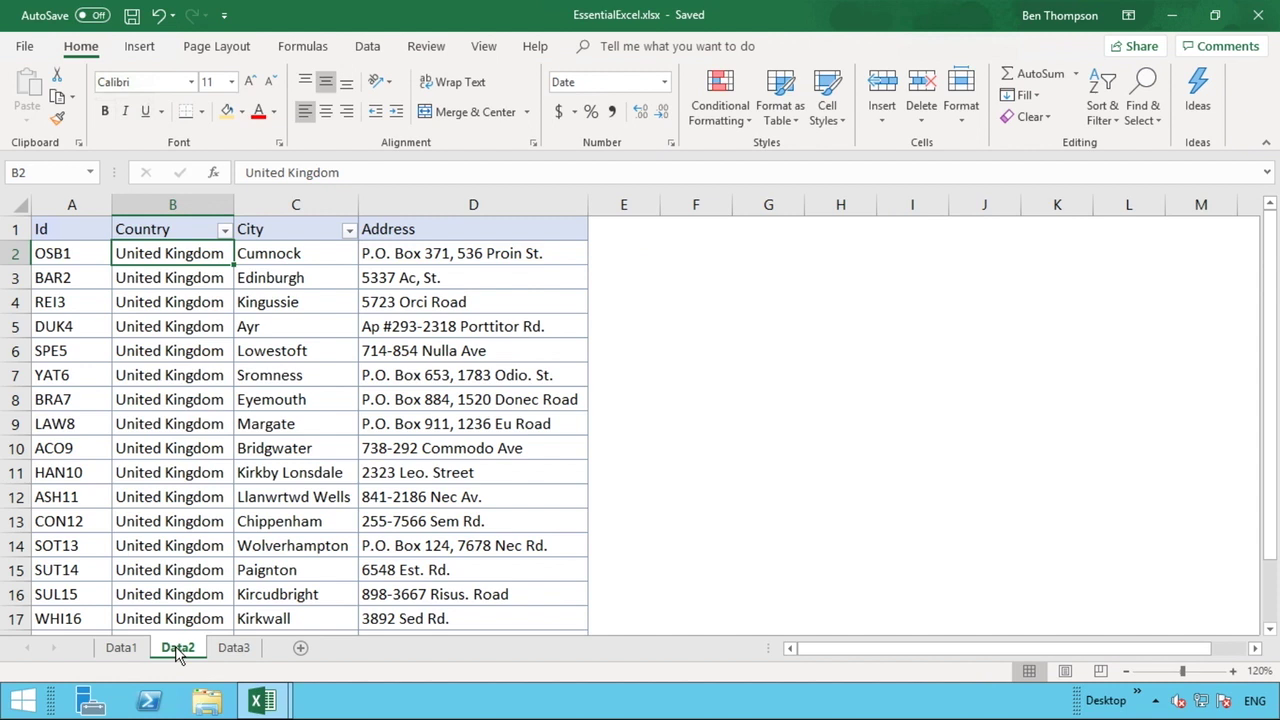
{"action": "left_click", "coordinate": [122, 650]}
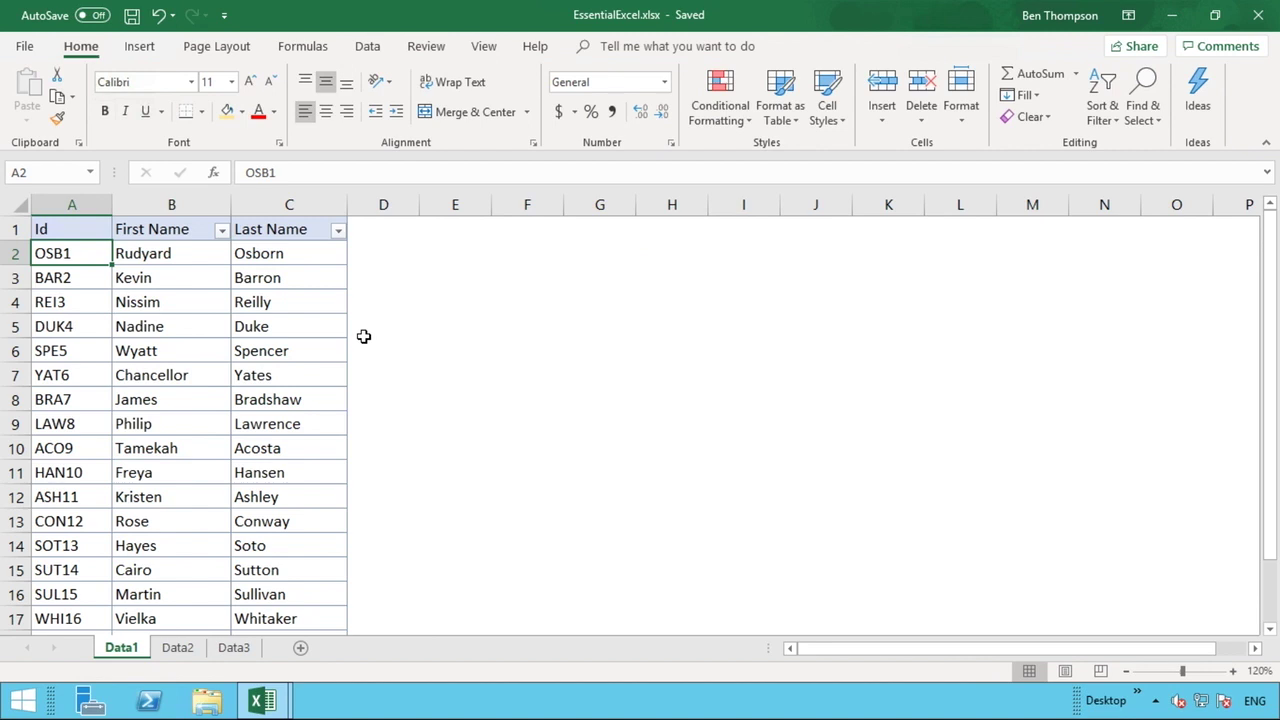
- Enter the headers Country in D1, City in E1 and Address in F1
{"action": "left_click", "coordinate": [387, 232]}
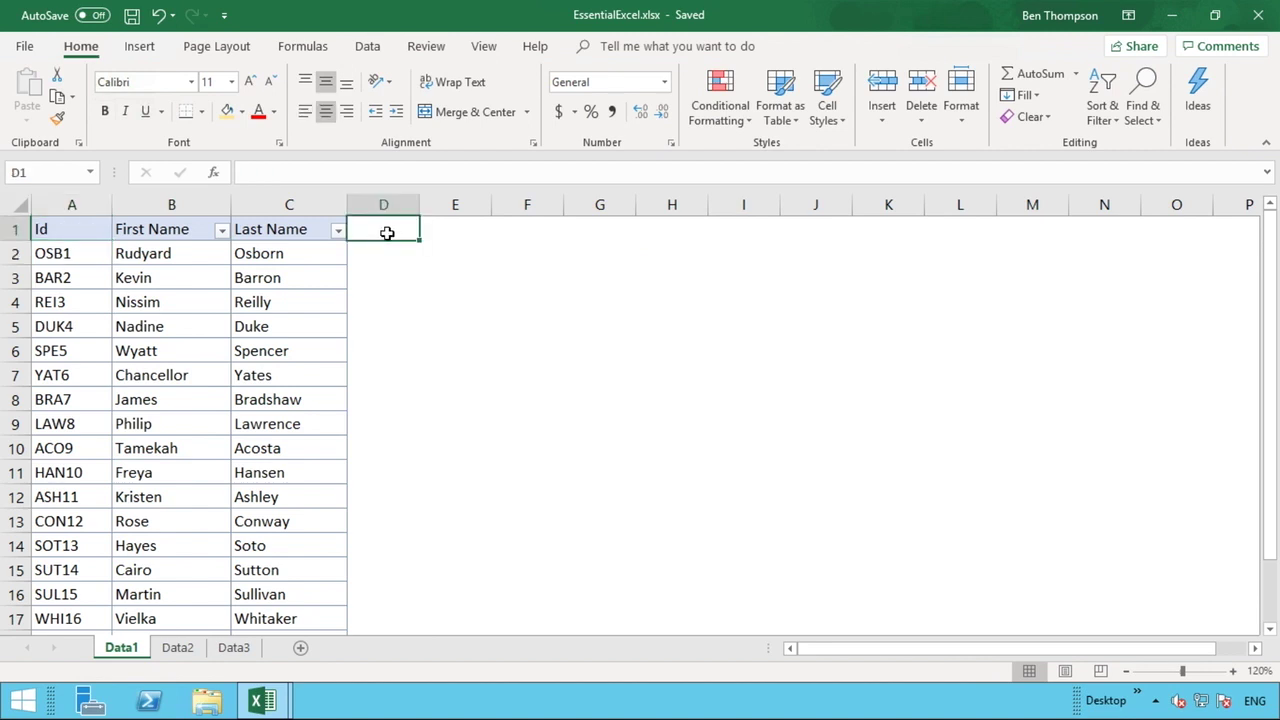
{"action": "type", "text": "Count"}
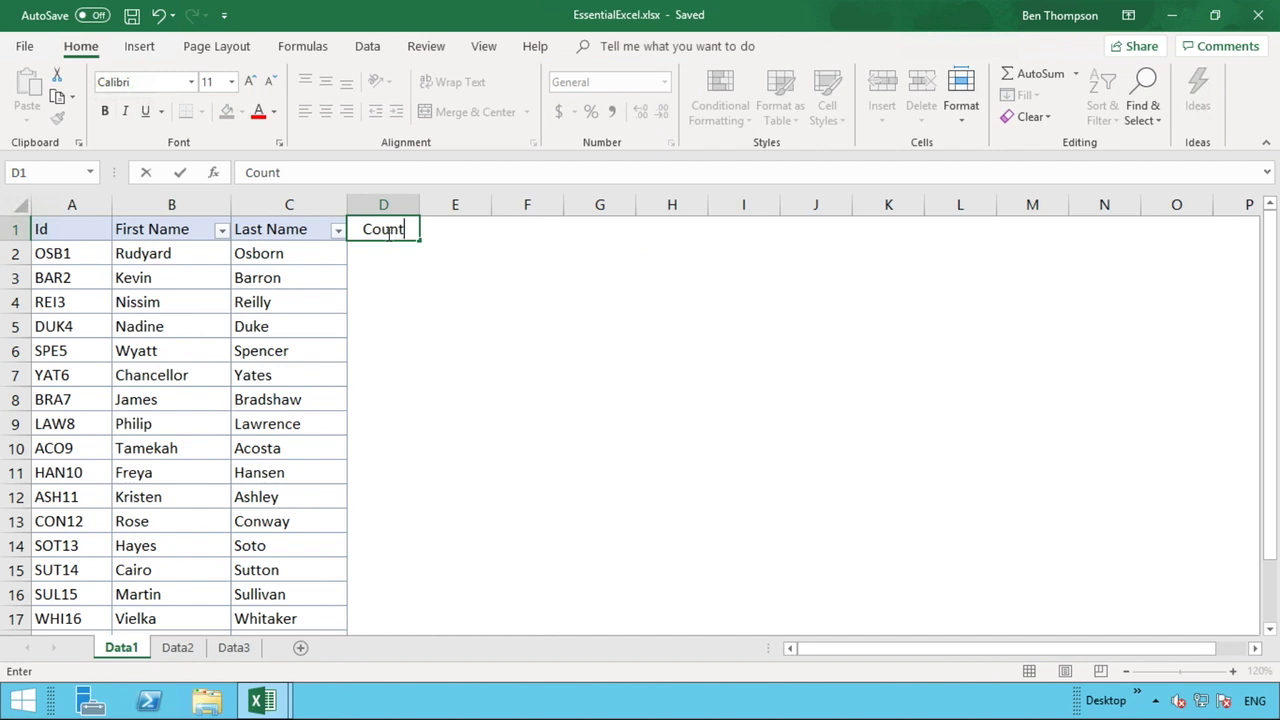
{"action": "type", "text": "ry"}
{"action": "key", "text": "Return"}
{"action": "left_click", "coordinate": [446, 231]}
{"action": "type", "text": "City"}
{"action": "key", "text": "Tab"}
{"action": "type", "text": "Address"}
{"action": "key", "text": "Return"}
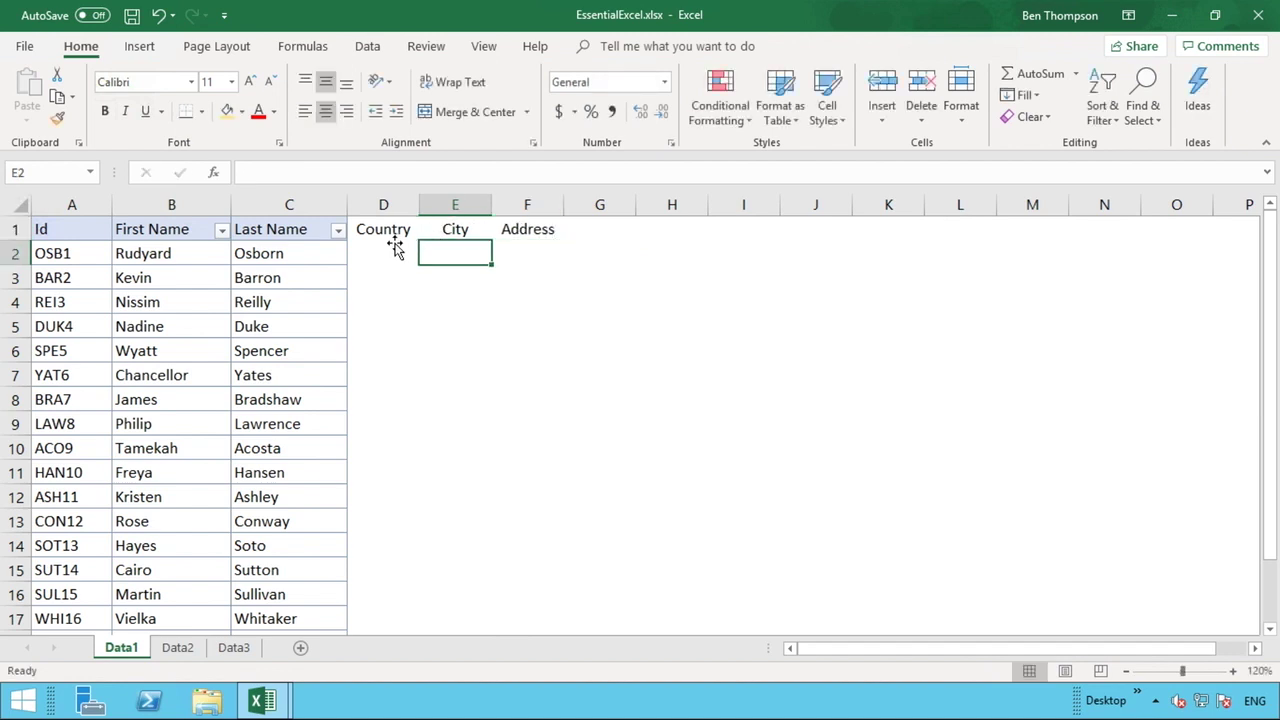
{"action": "left_click", "coordinate": [391, 245]}
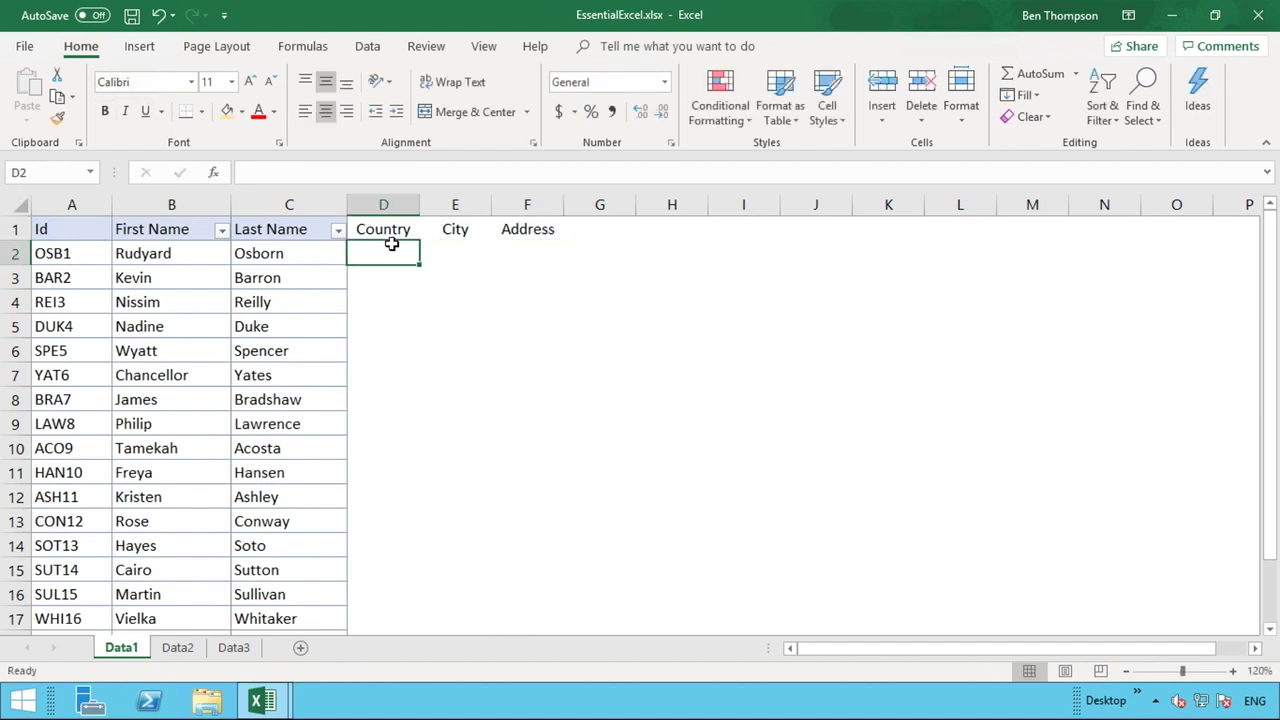
{"action": "type", "text": "="}
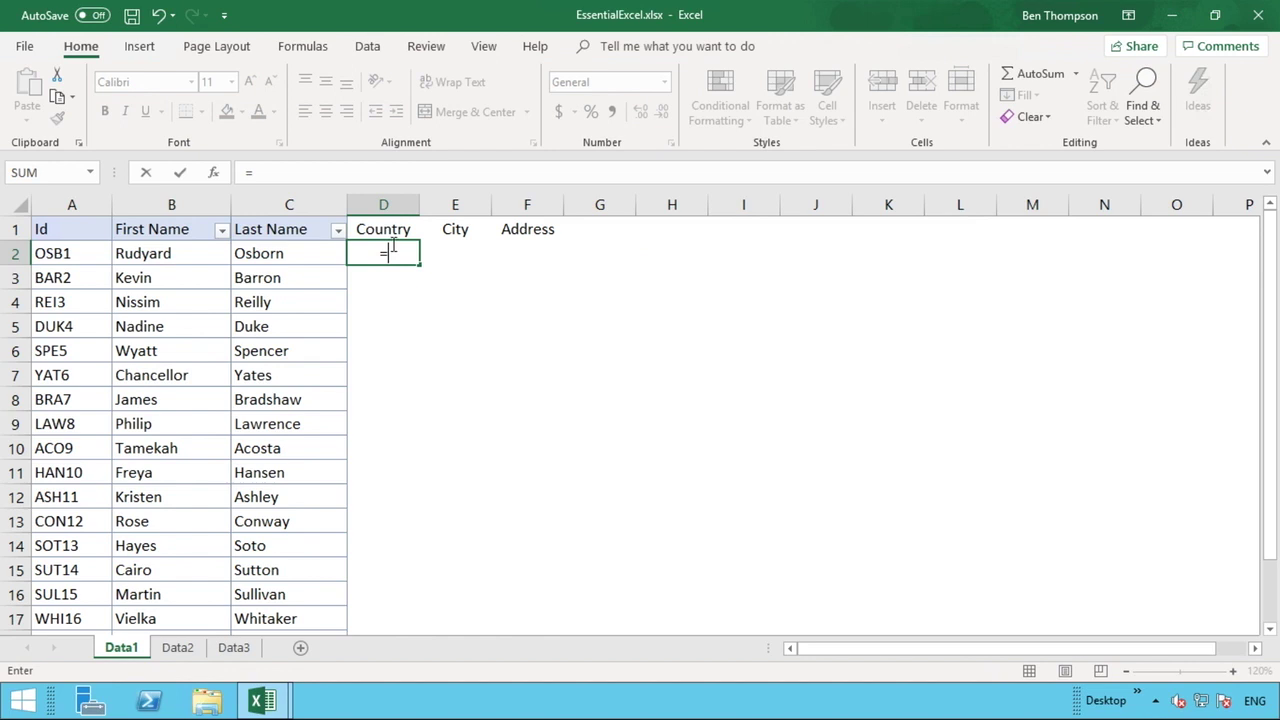
{"action": "type", "text": "vlook"}
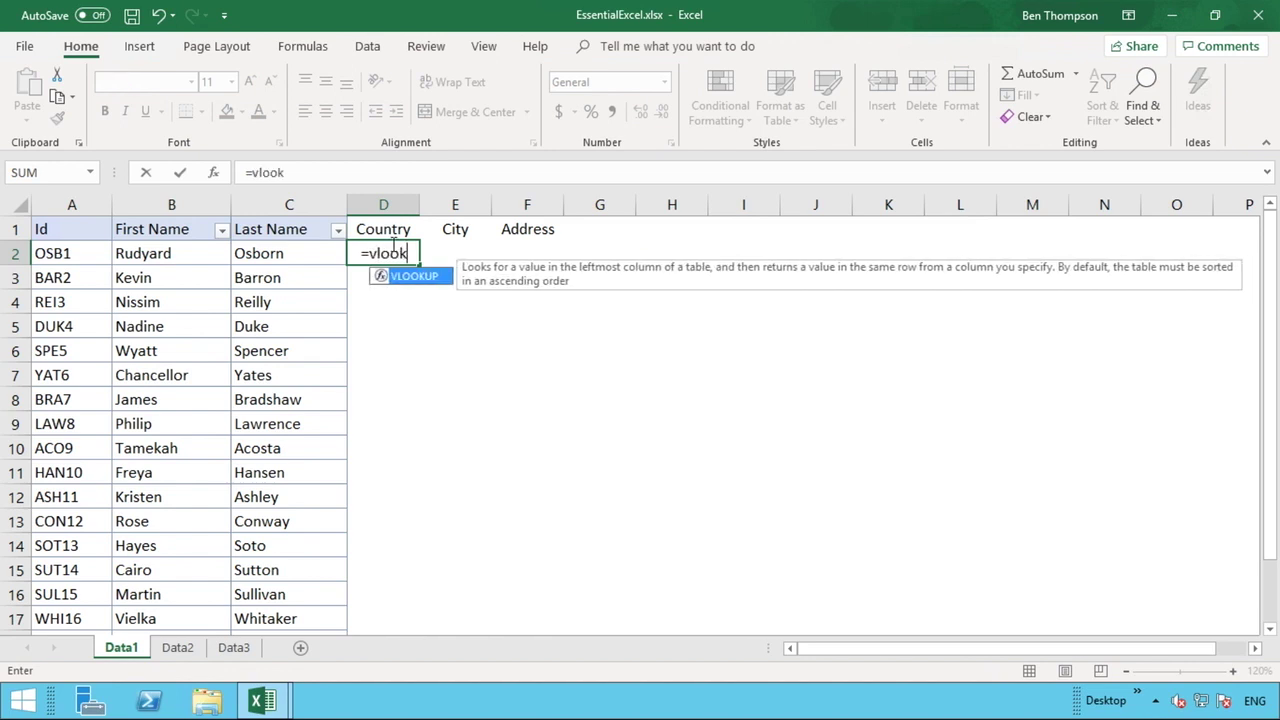
{"action": "type", "text": "UP"}
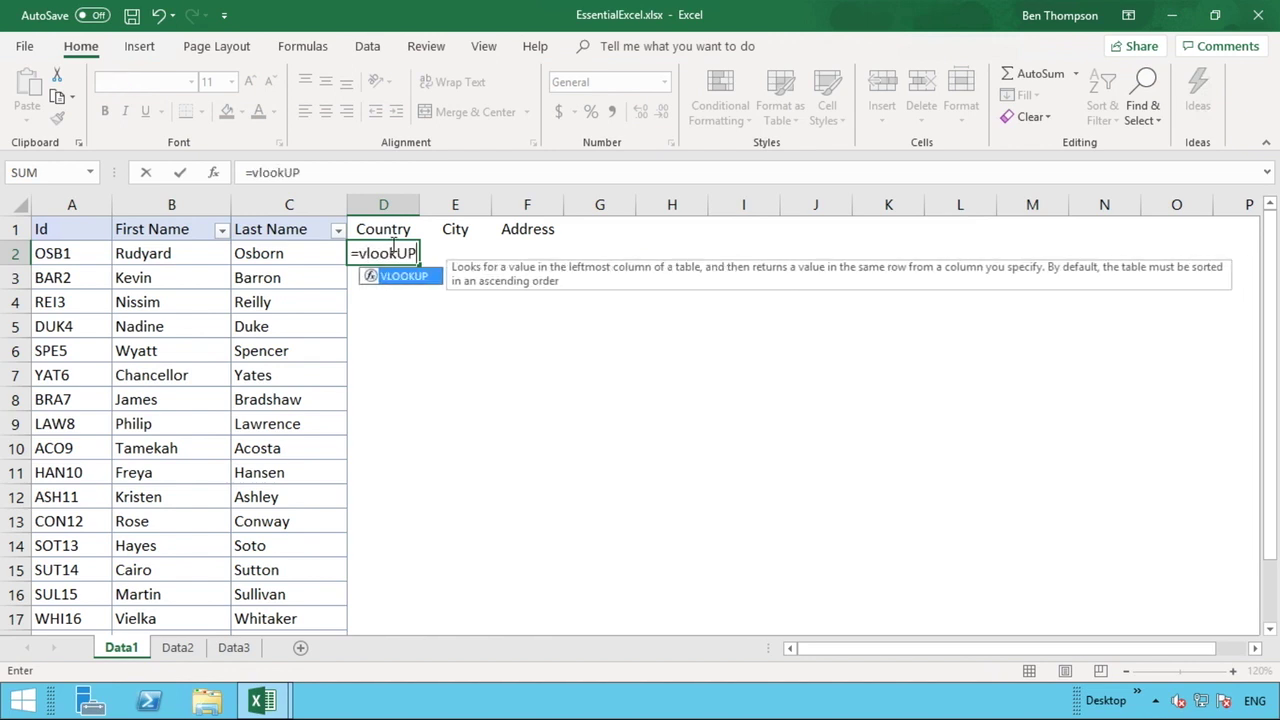
{"action": "key", "text": "BackSpace"}
{"action": "key", "text": "BackSpace"}
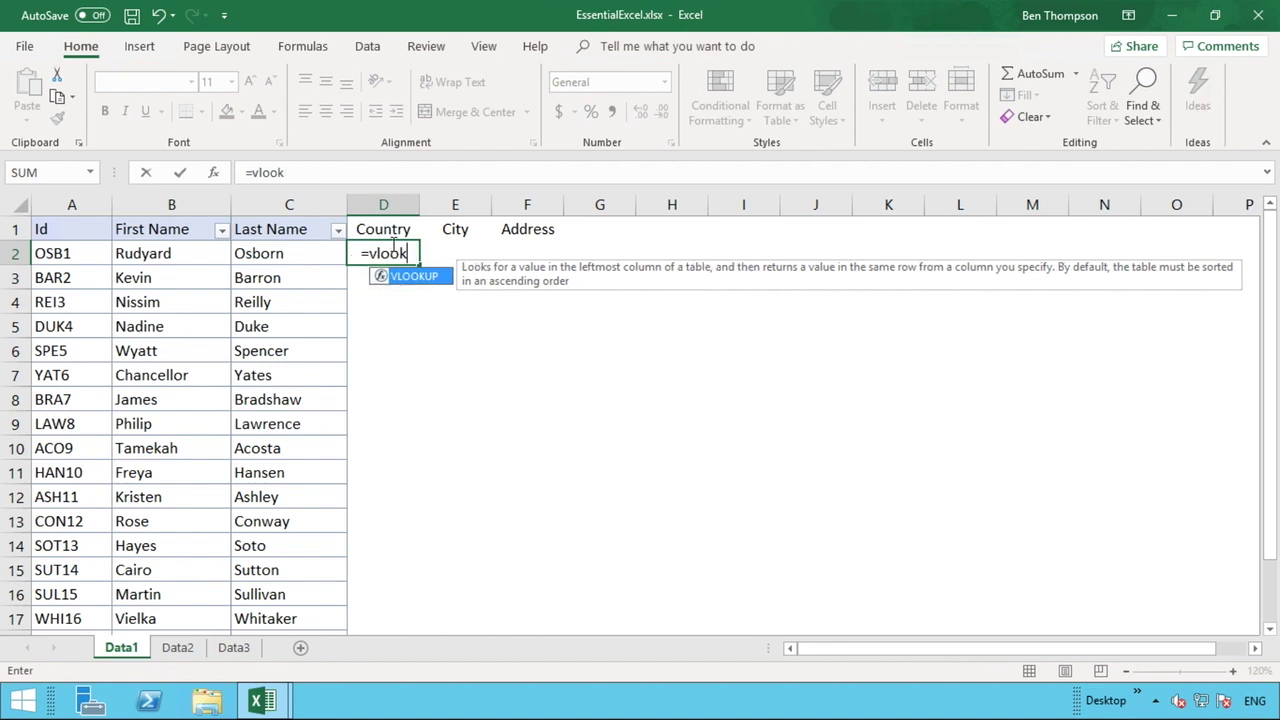
{"action": "type", "text": "up("}
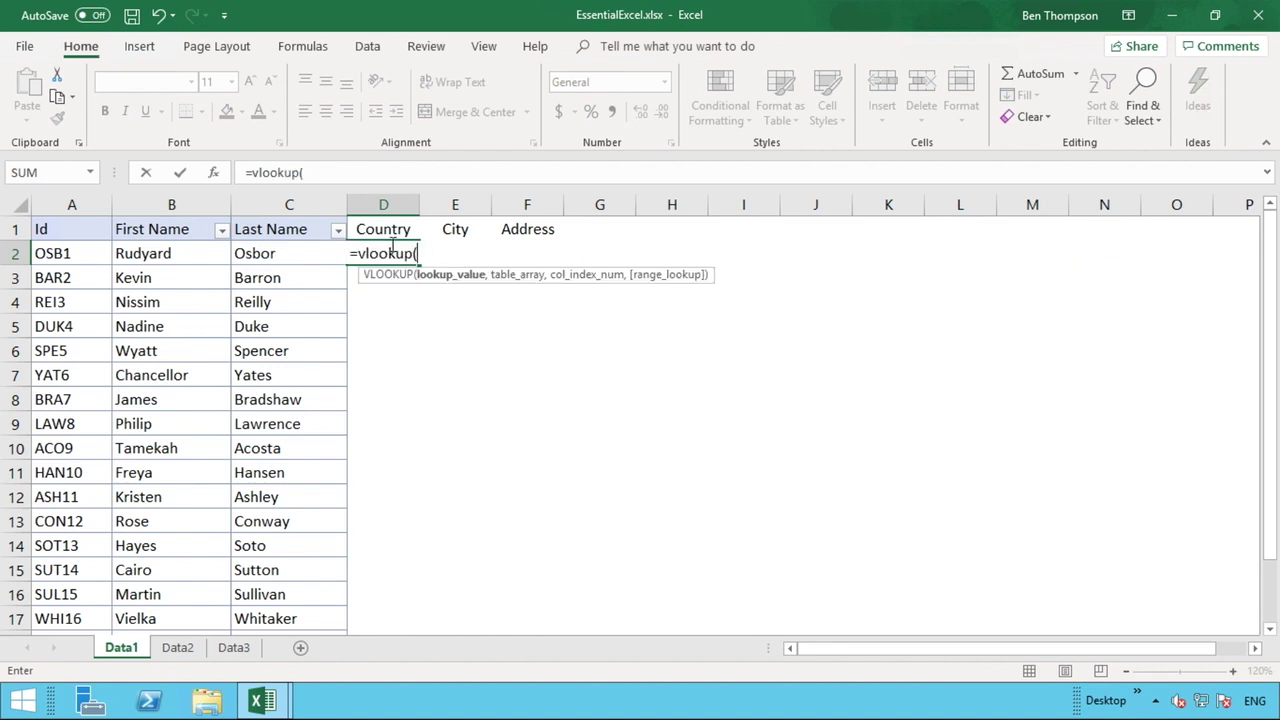
{"action": "left_click", "coordinate": [70, 256]}
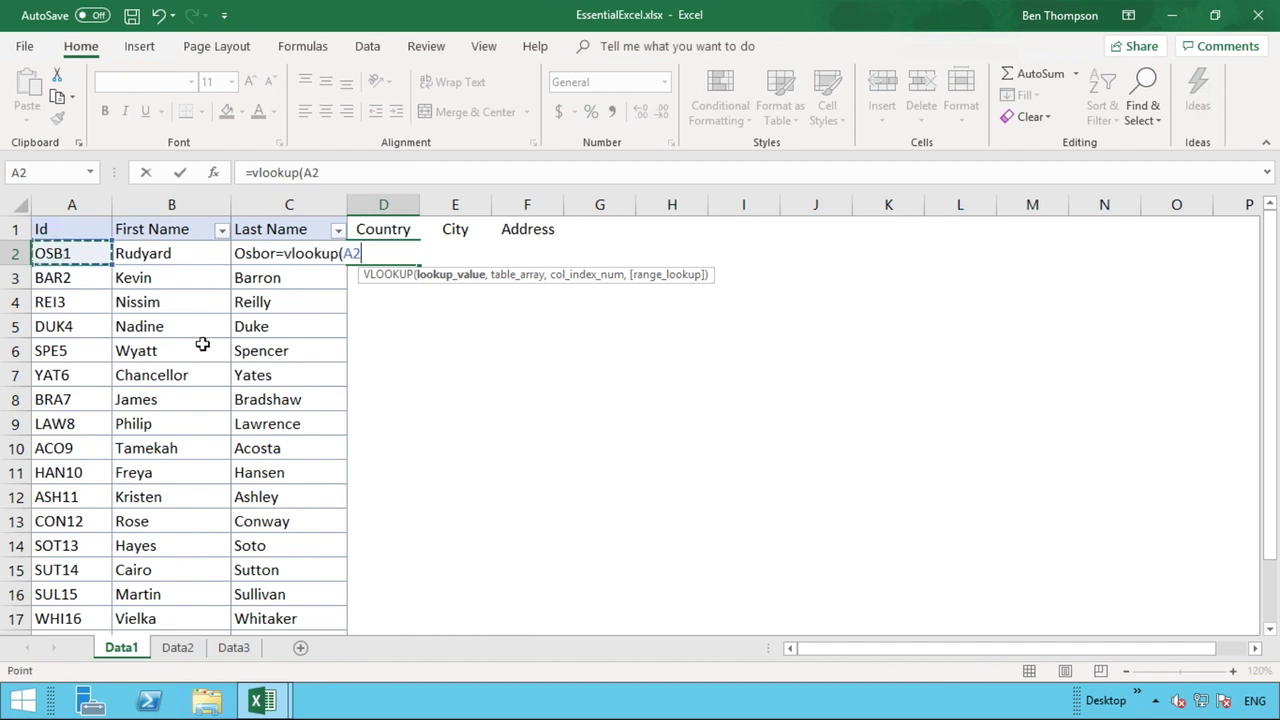
{"action": "type", "text": ","}
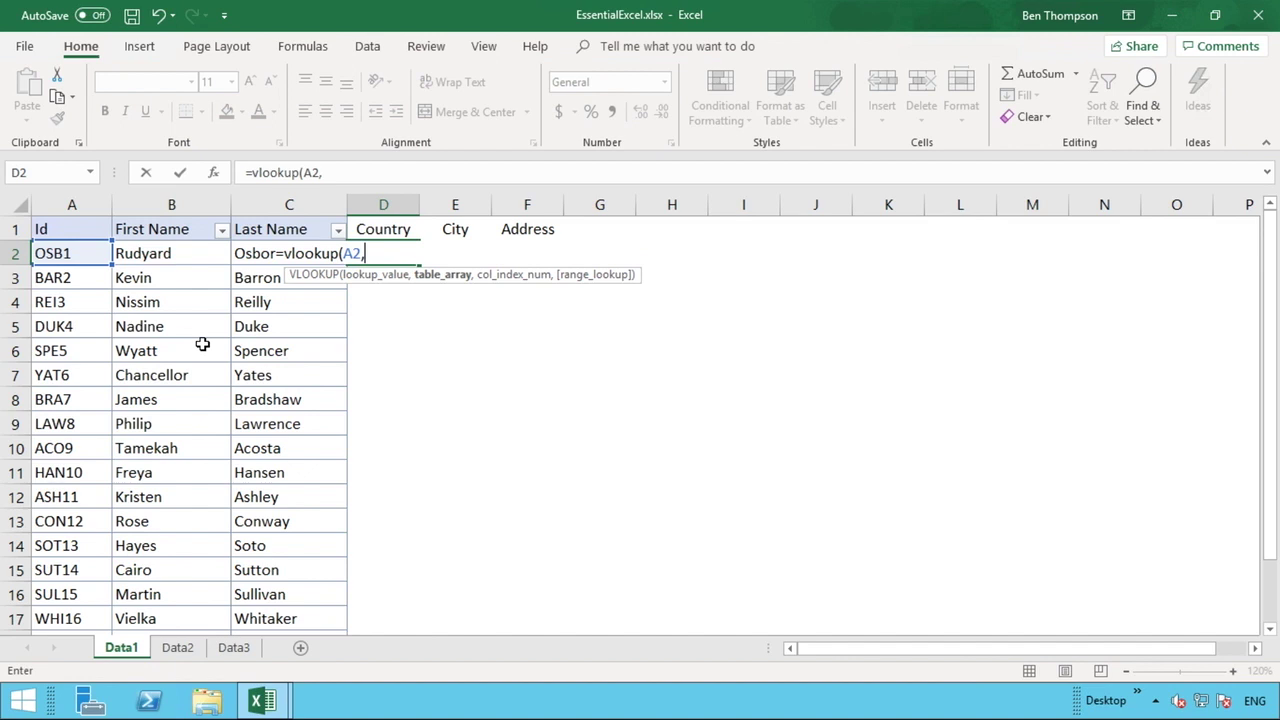
{"action": "left_click", "coordinate": [178, 648]}
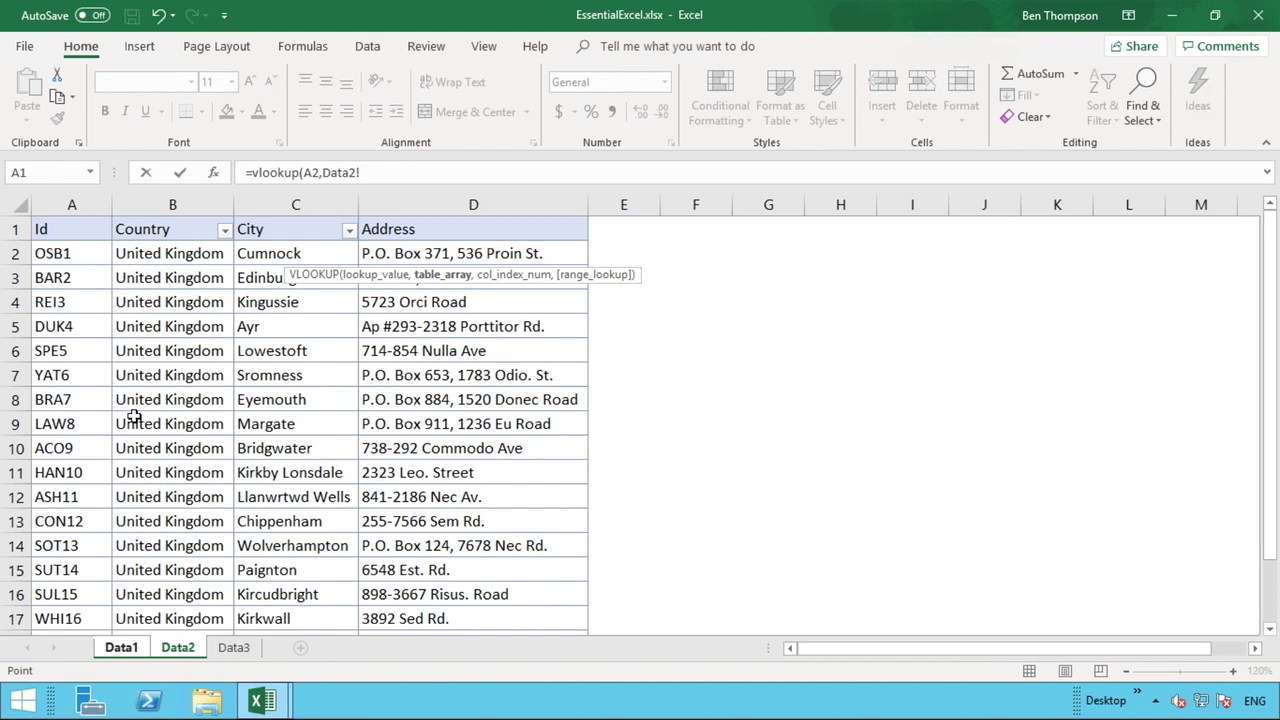
{"action": "left_click", "coordinate": [73, 203]}
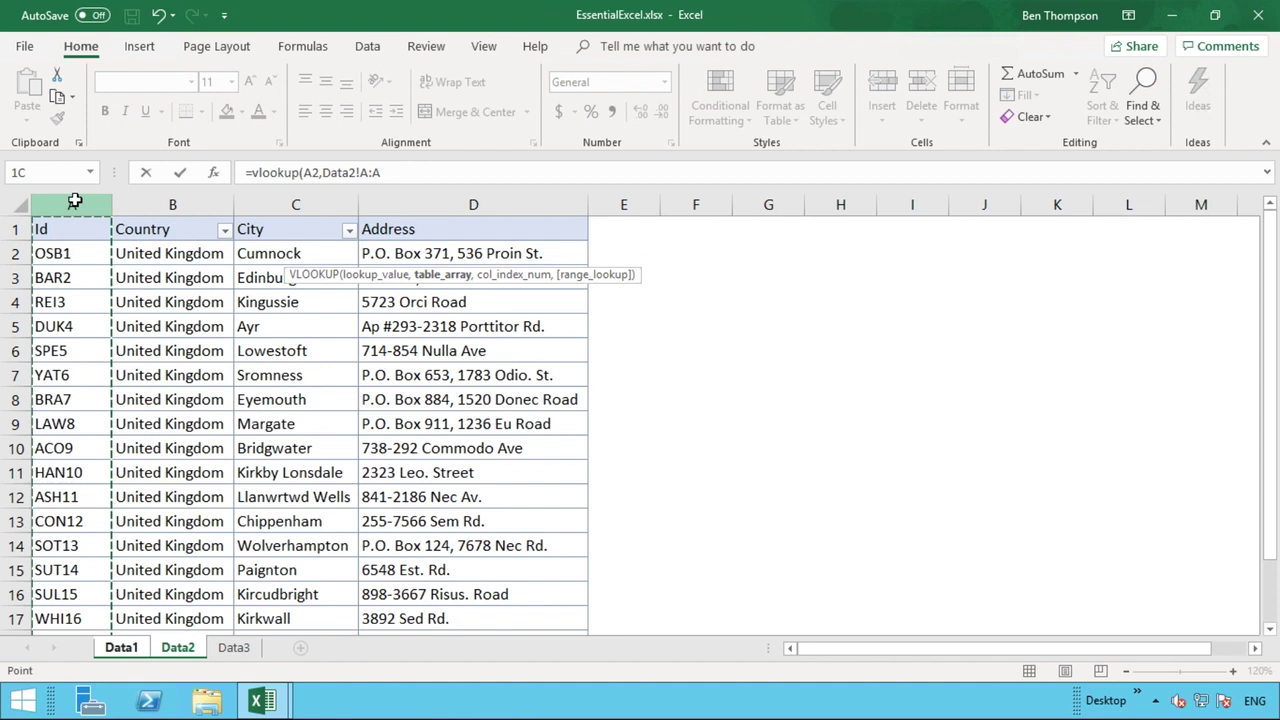
{"action": "left_click_drag", "start_coordinate": [74, 201], "coordinate": [429, 206]}
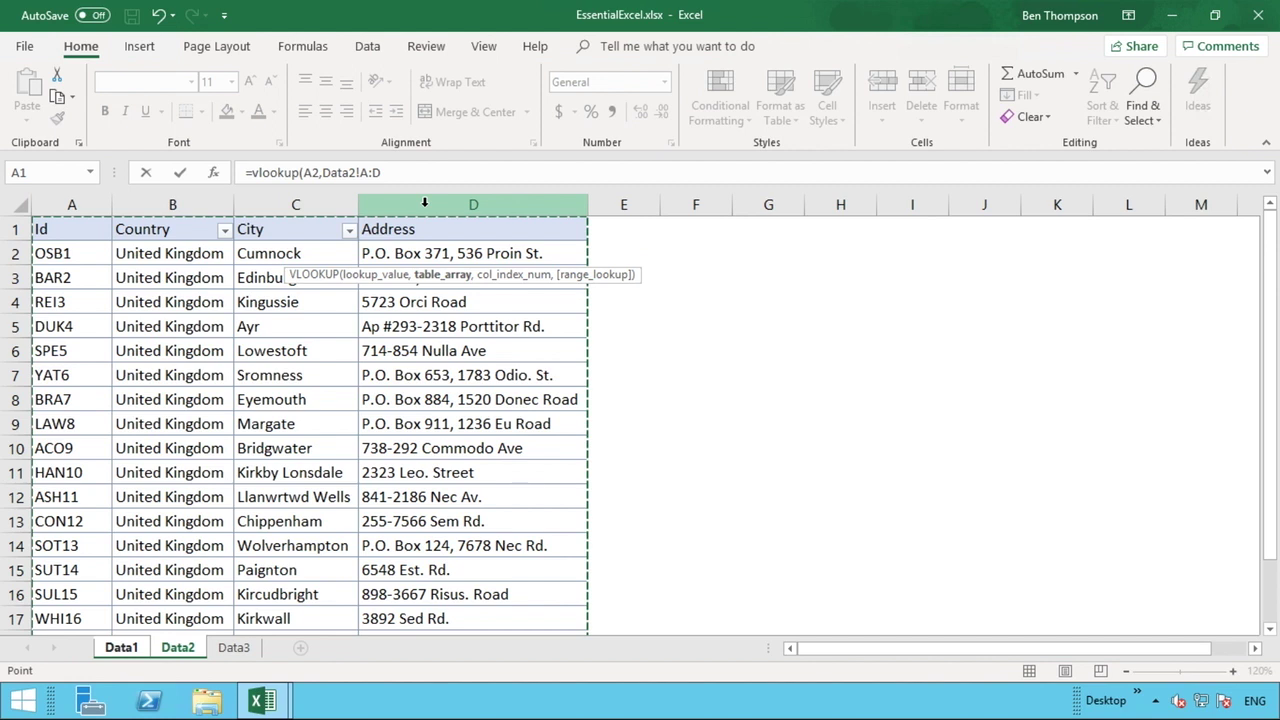
{"action": "type", "text": ","}
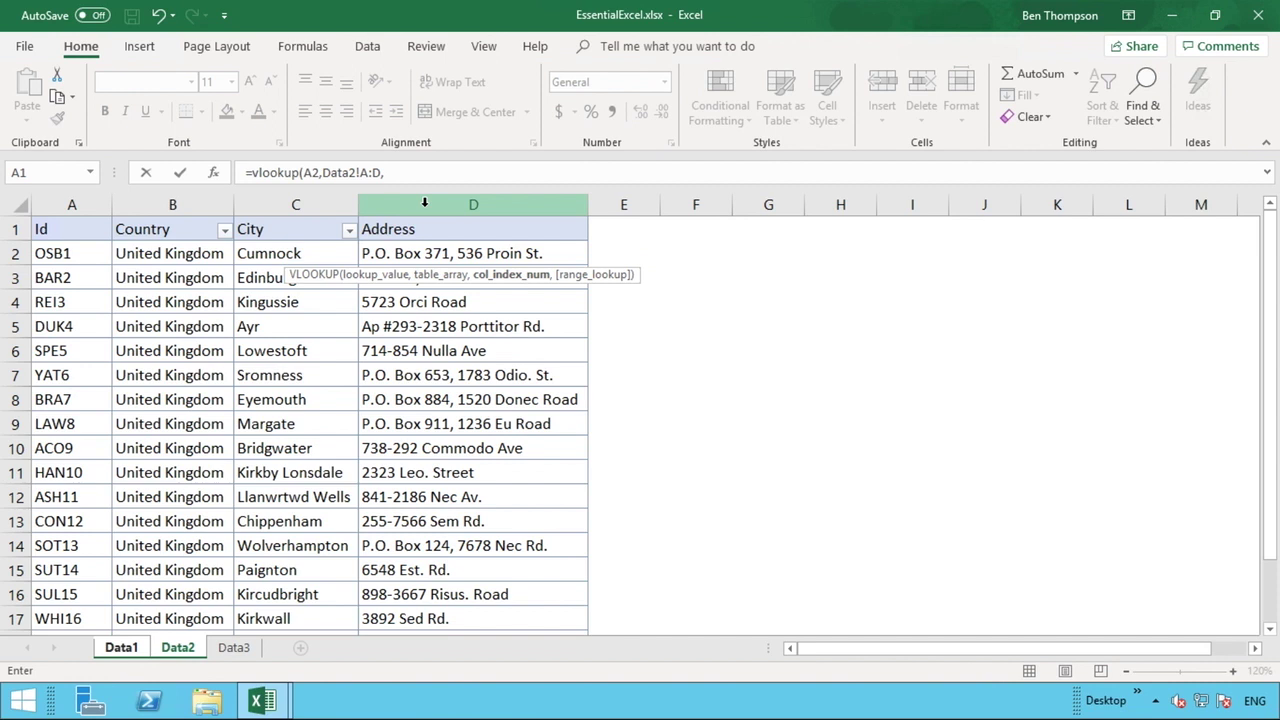
{"action": "left_click_drag", "start_coordinate": [402, 173], "coordinate": [241, 163]}
{"action": "key", "text": "BackSpace"}
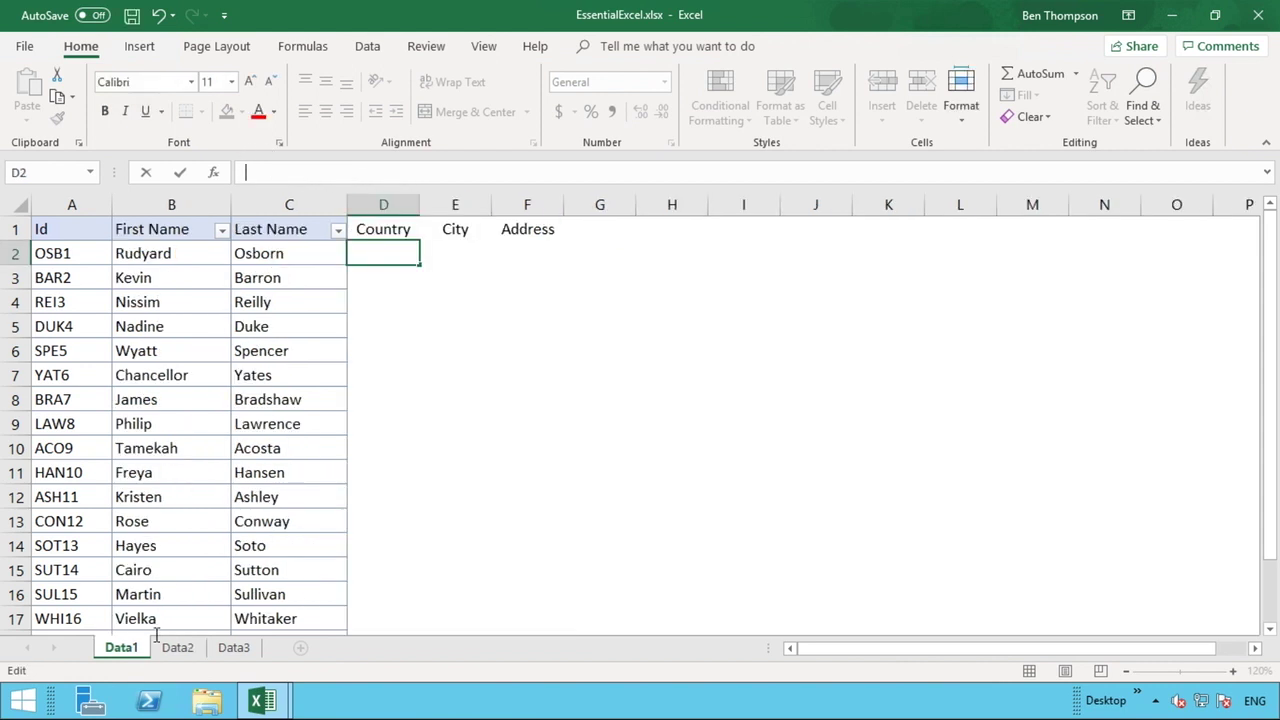
- Restart D2 as =vlookup(A2,Data2!A:D, using Data2 columns A to D as the table
{"action": "left_click", "coordinate": [390, 352]}
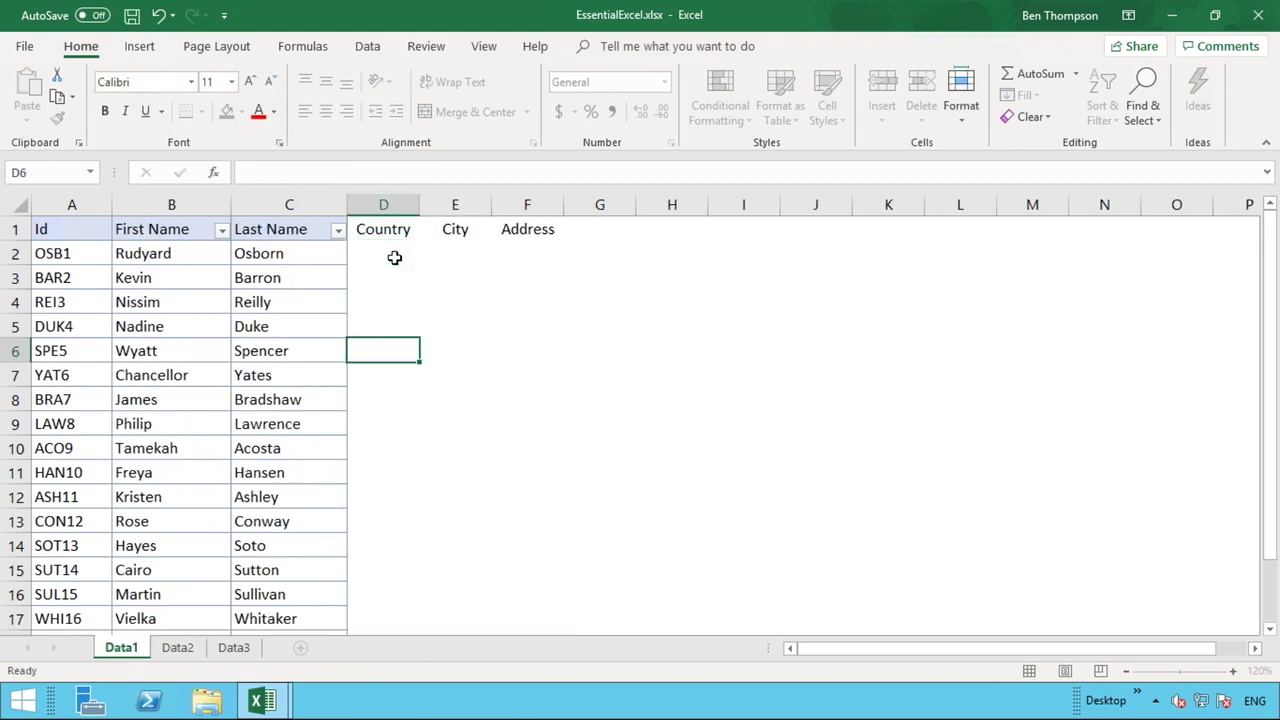
{"action": "left_click", "coordinate": [394, 257]}
{"action": "type", "text": "="}
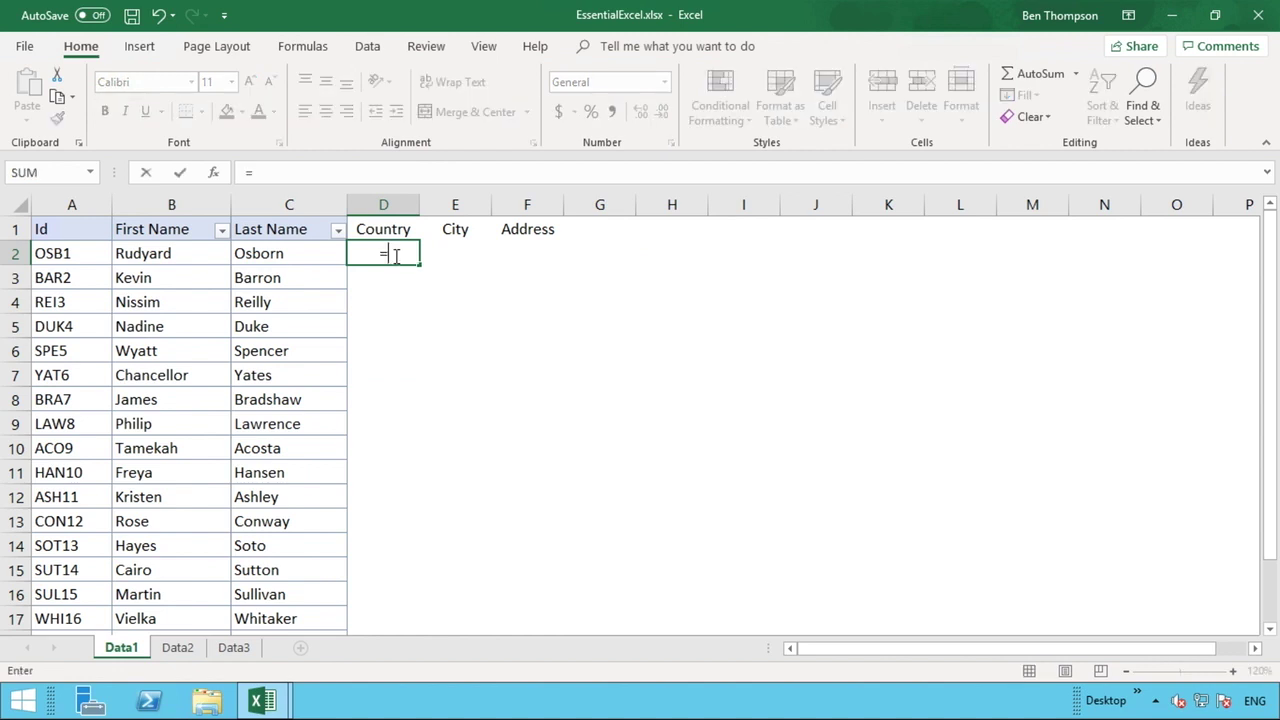
{"action": "type", "text": "vlookup("}
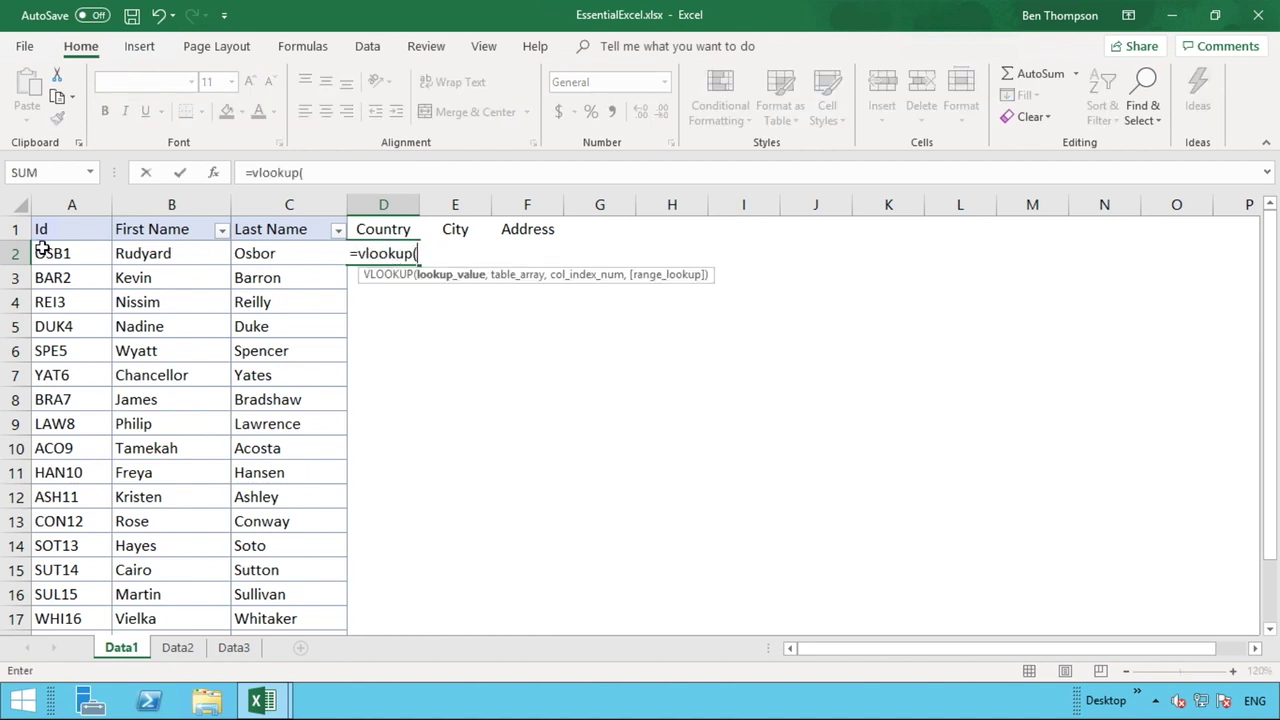
{"action": "left_click", "coordinate": [42, 247]}
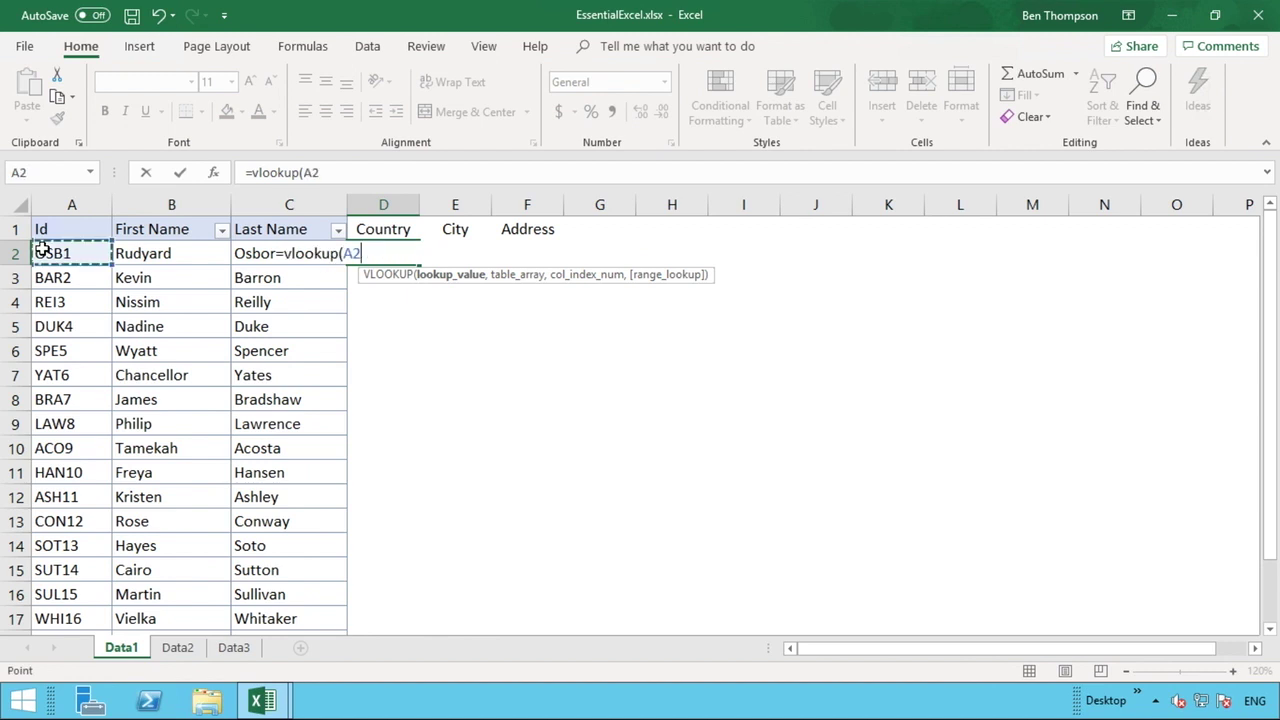
{"action": "type", "text": ","}
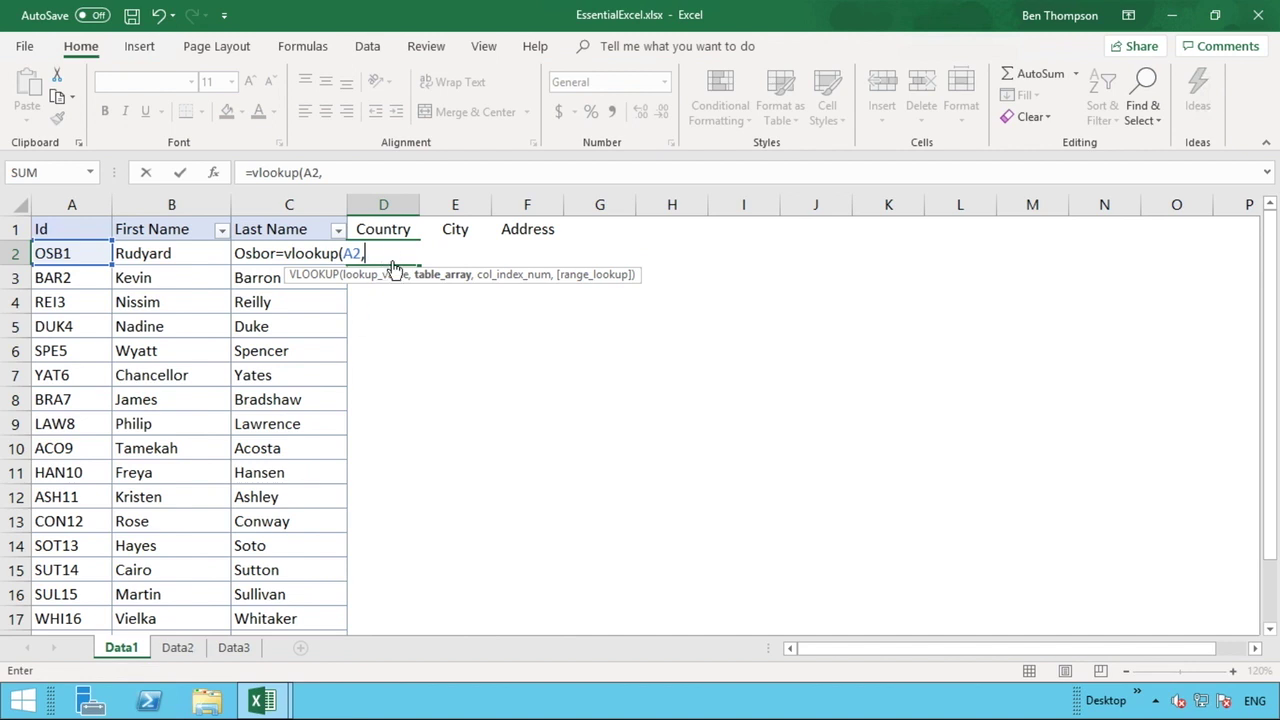
{"action": "left_click", "coordinate": [177, 647]}
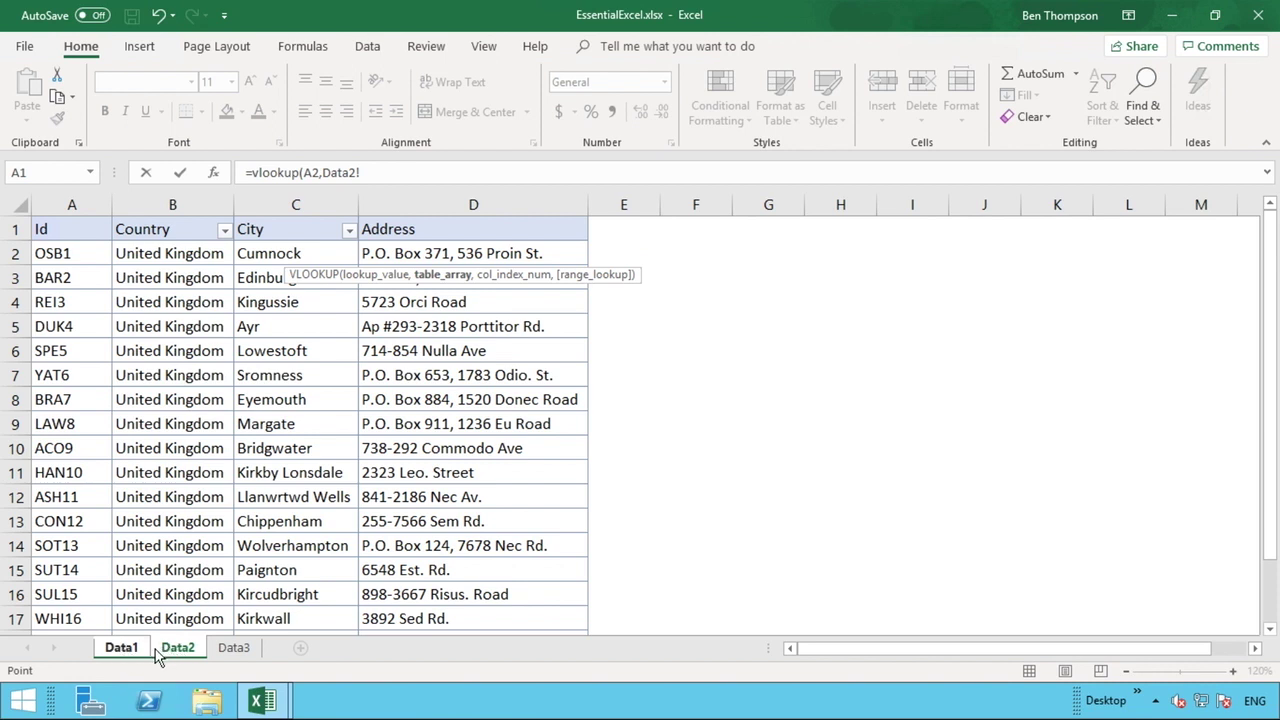
{"action": "left_click_drag", "start_coordinate": [71, 204], "coordinate": [400, 202]}
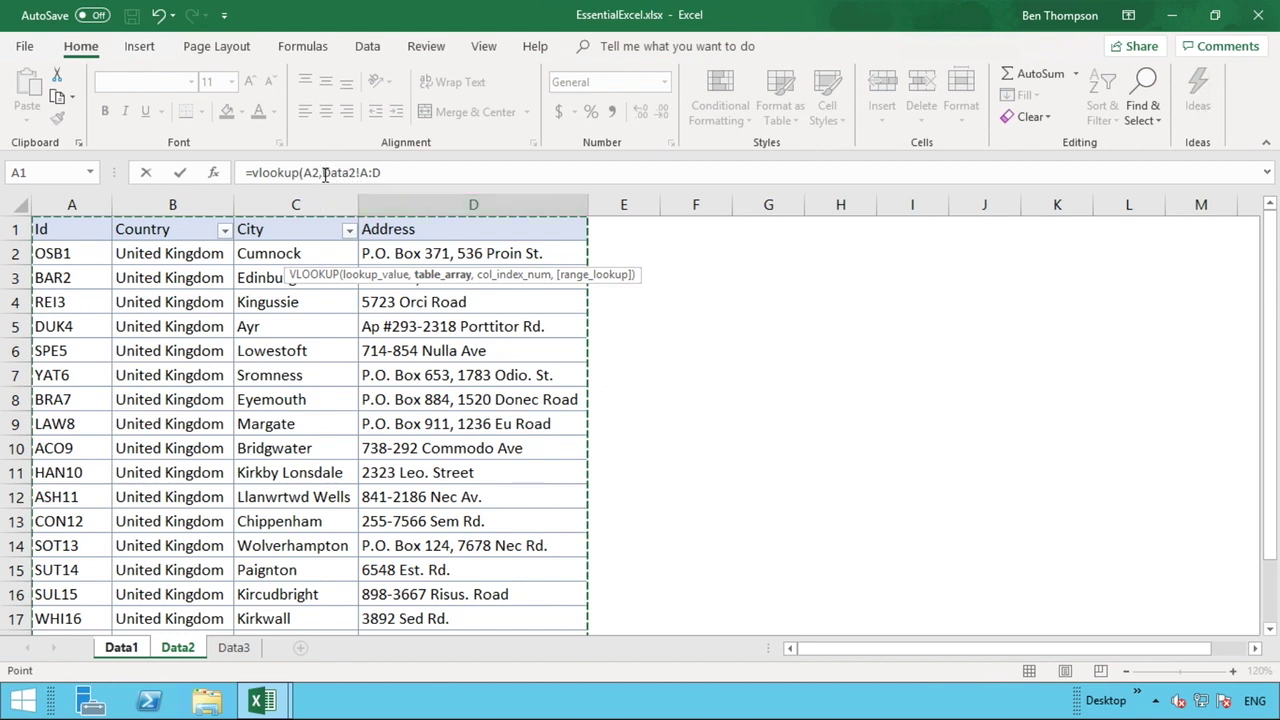
- Complete D2 as =vlookup(A2,Data2!A:D,2,FALSE) so it returns United Kingdom
{"action": "left_click", "coordinate": [397, 173]}
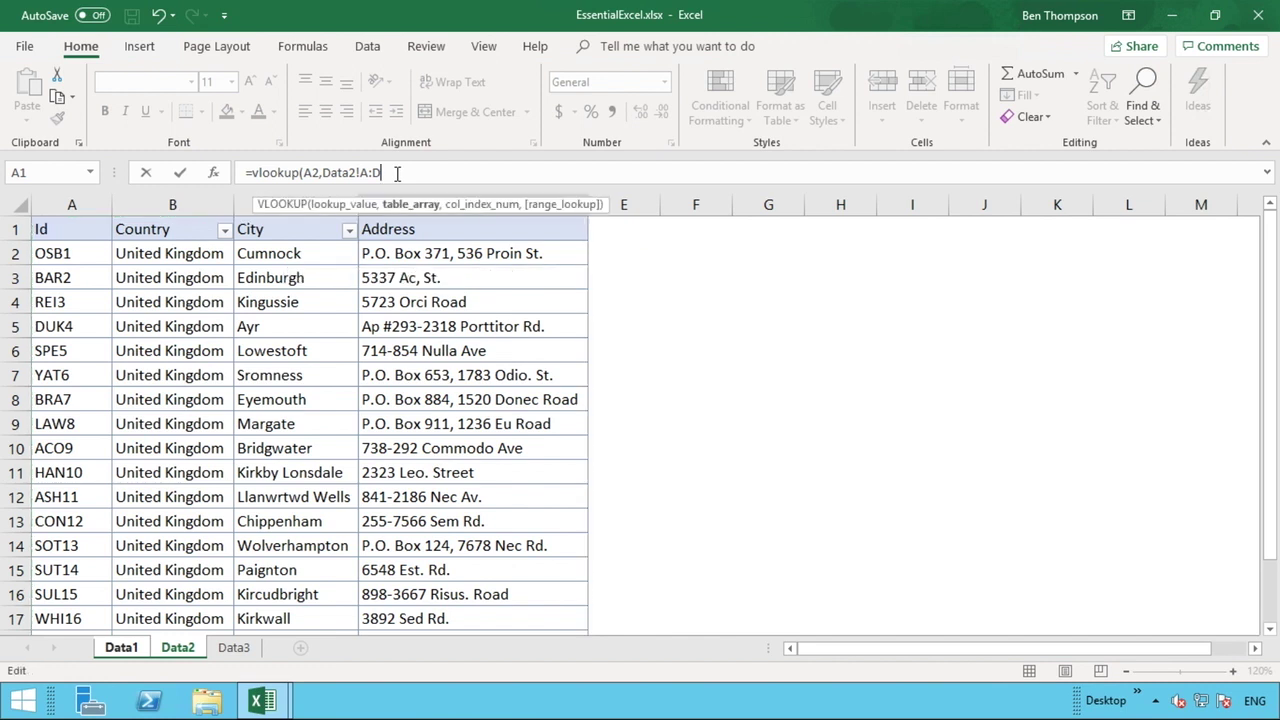
{"action": "type", "text": ","}
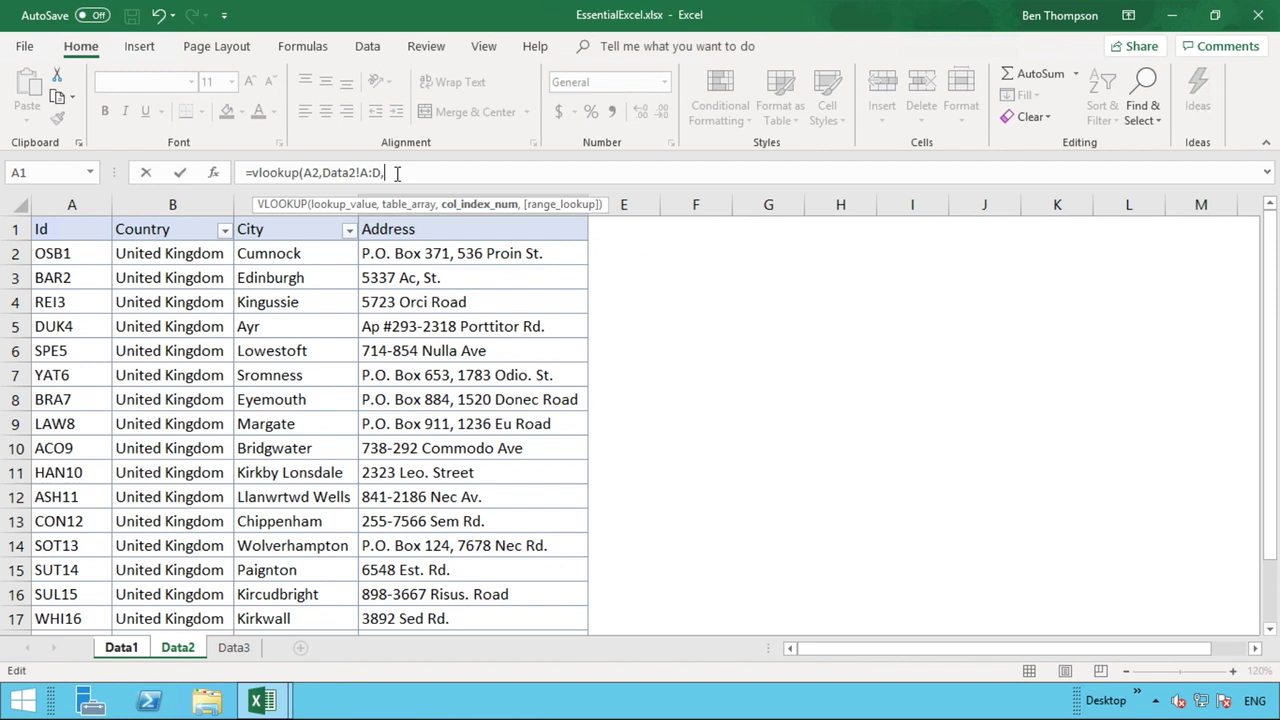
{"action": "type", "text": "2,"}
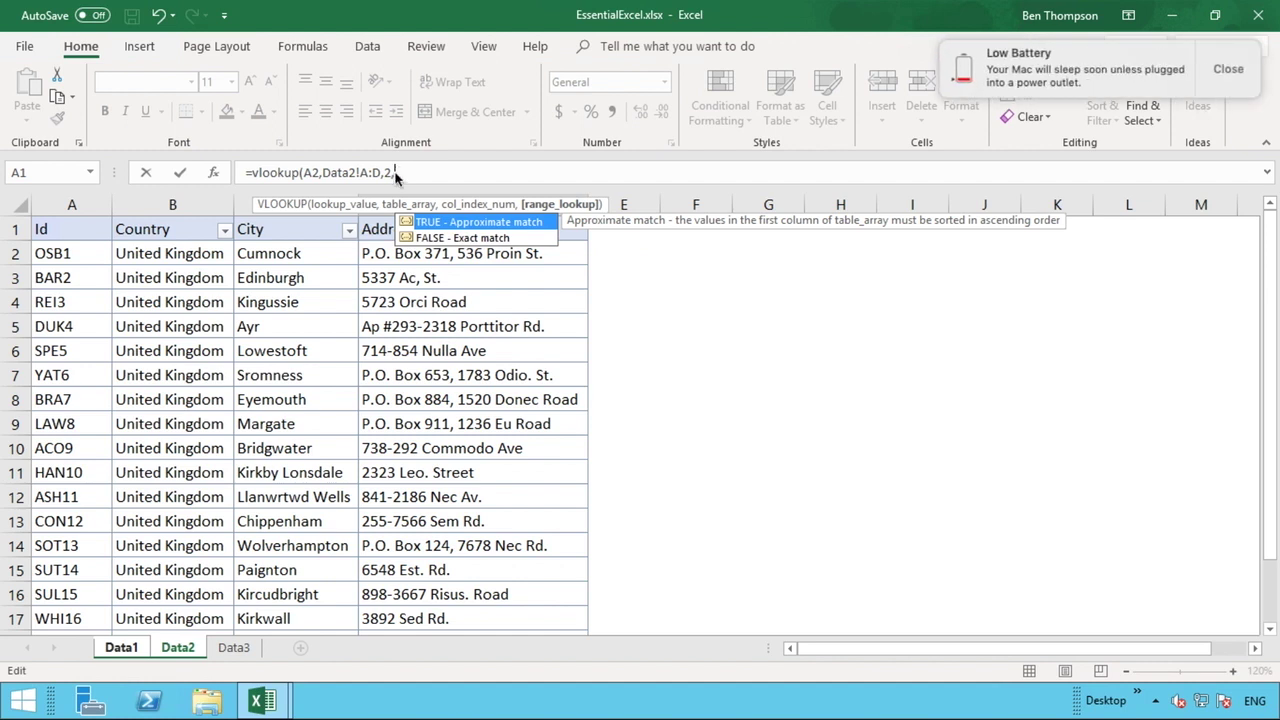
{"action": "left_click", "coordinate": [1233, 95]}
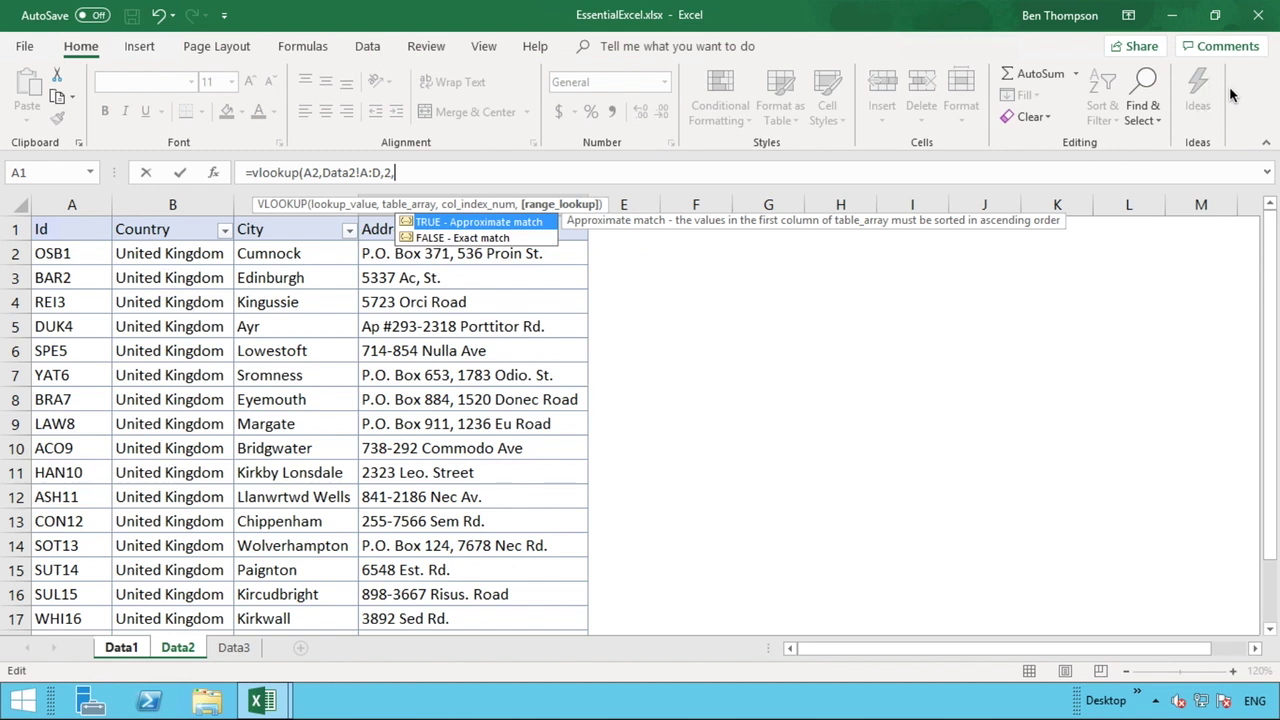
{"action": "left_click", "coordinate": [447, 238]}
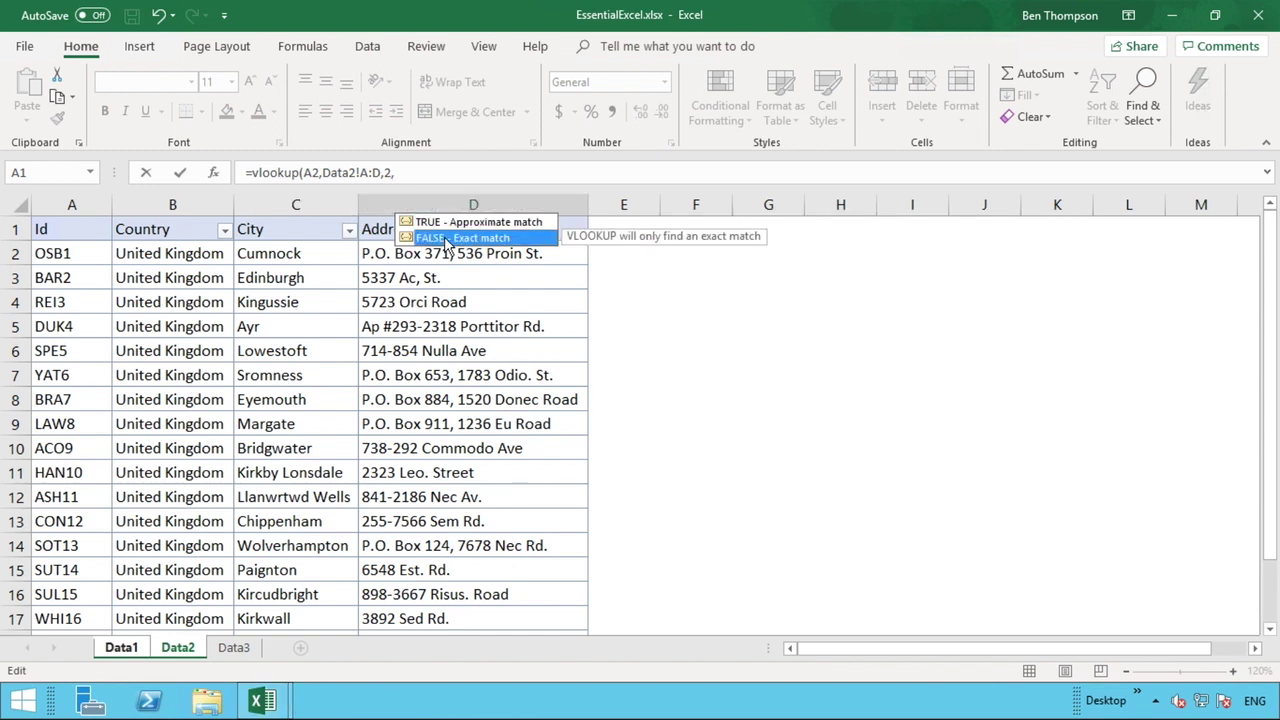
{"action": "double_click", "coordinate": [447, 238]}
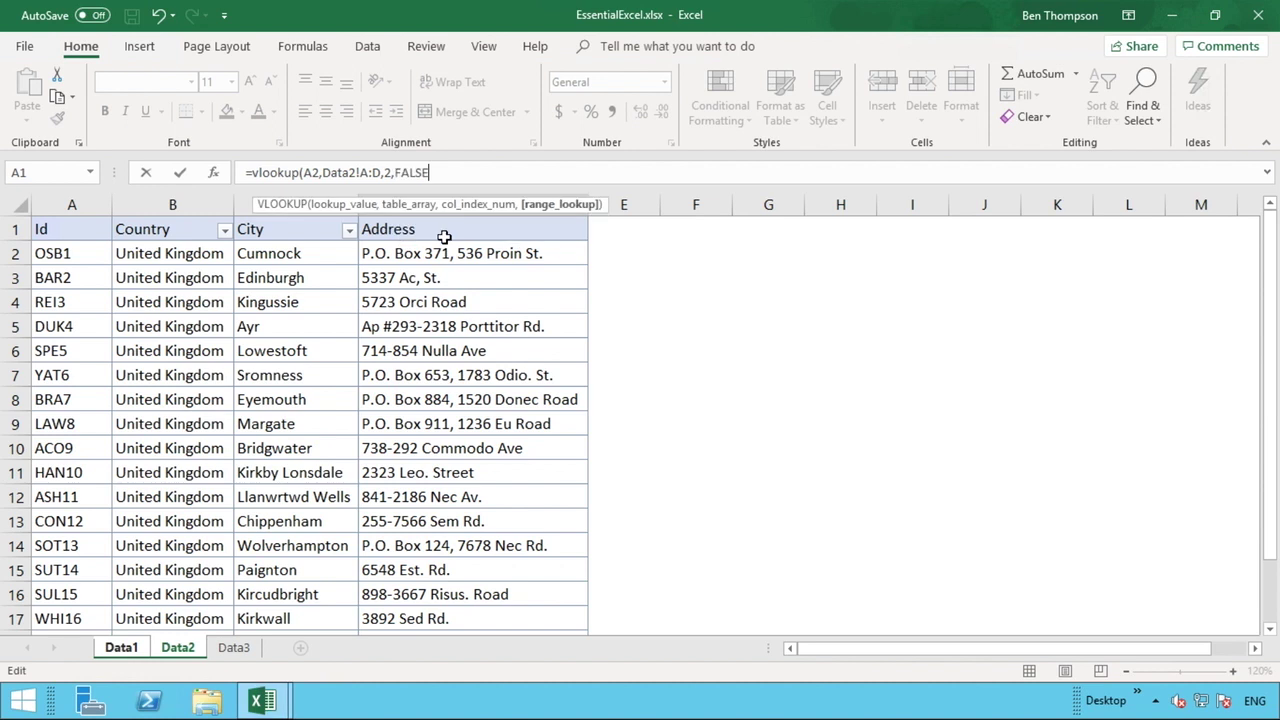
{"action": "type", "text": ")"}
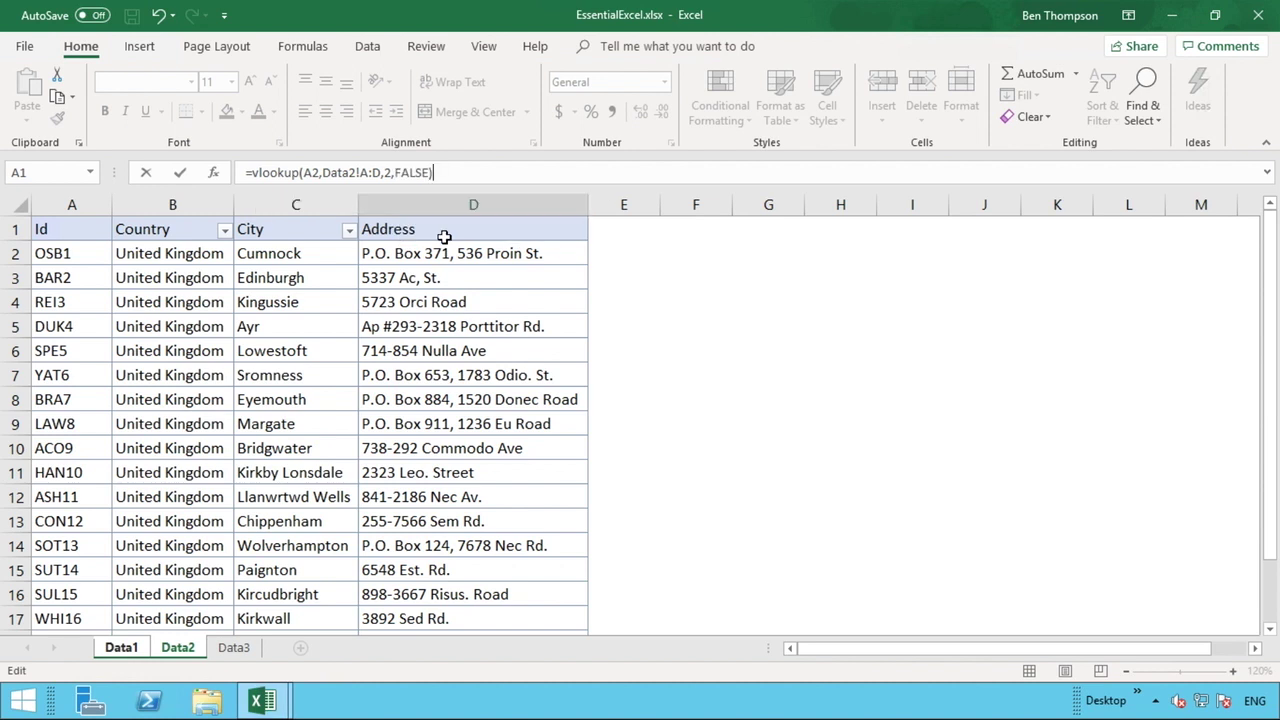
{"action": "key", "text": "Return"}
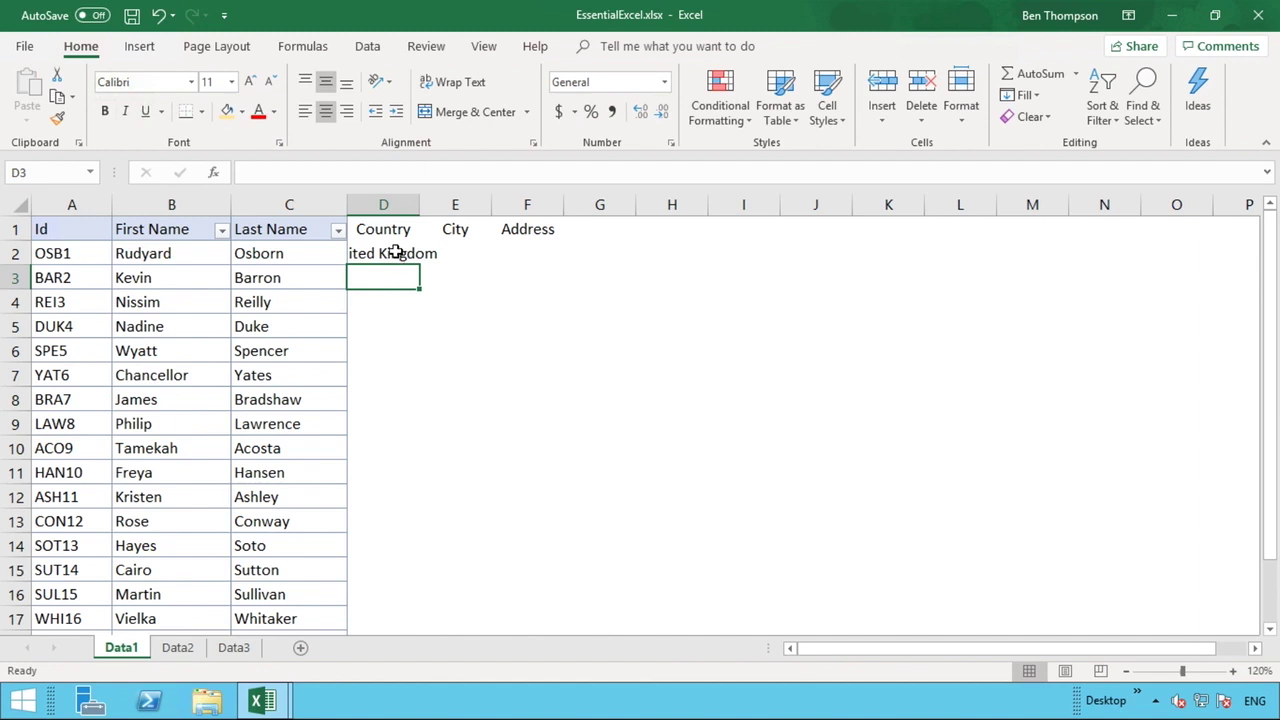
- Fill the D2 lookup down column D and copy column C's formatting onto columns D to F
{"action": "left_click", "coordinate": [396, 253]}
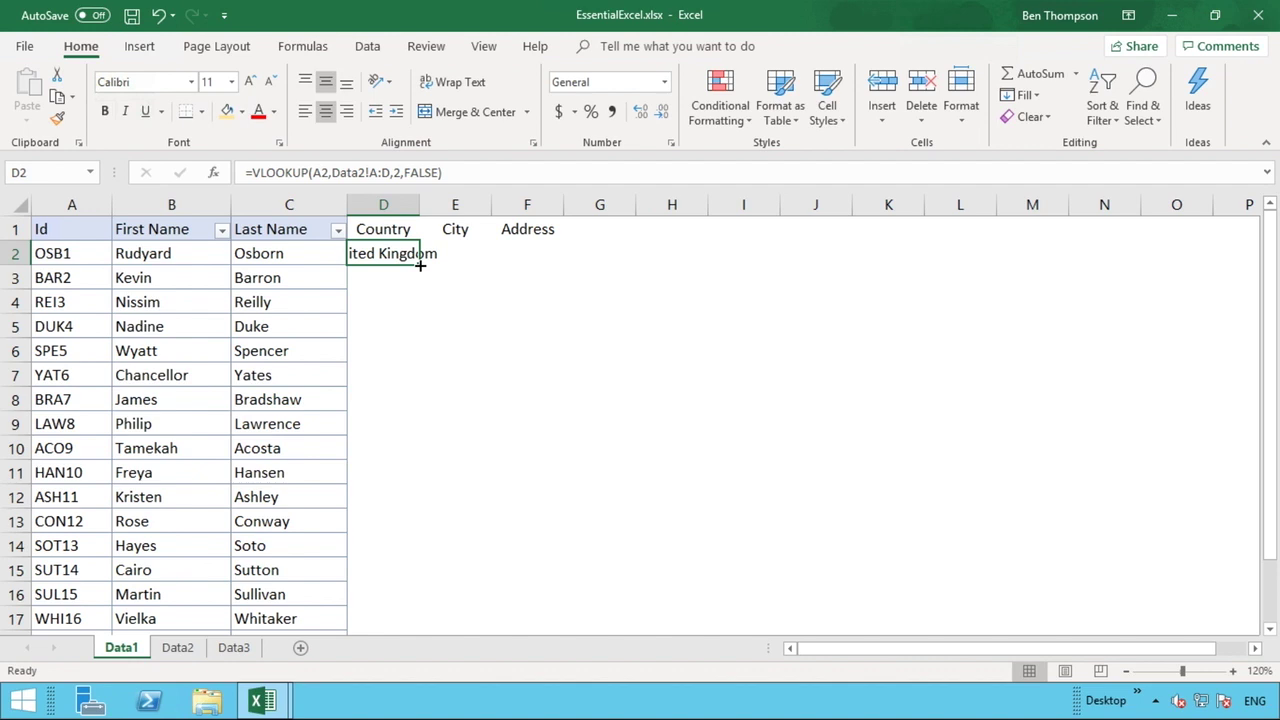
{"action": "double_click", "coordinate": [420, 265]}
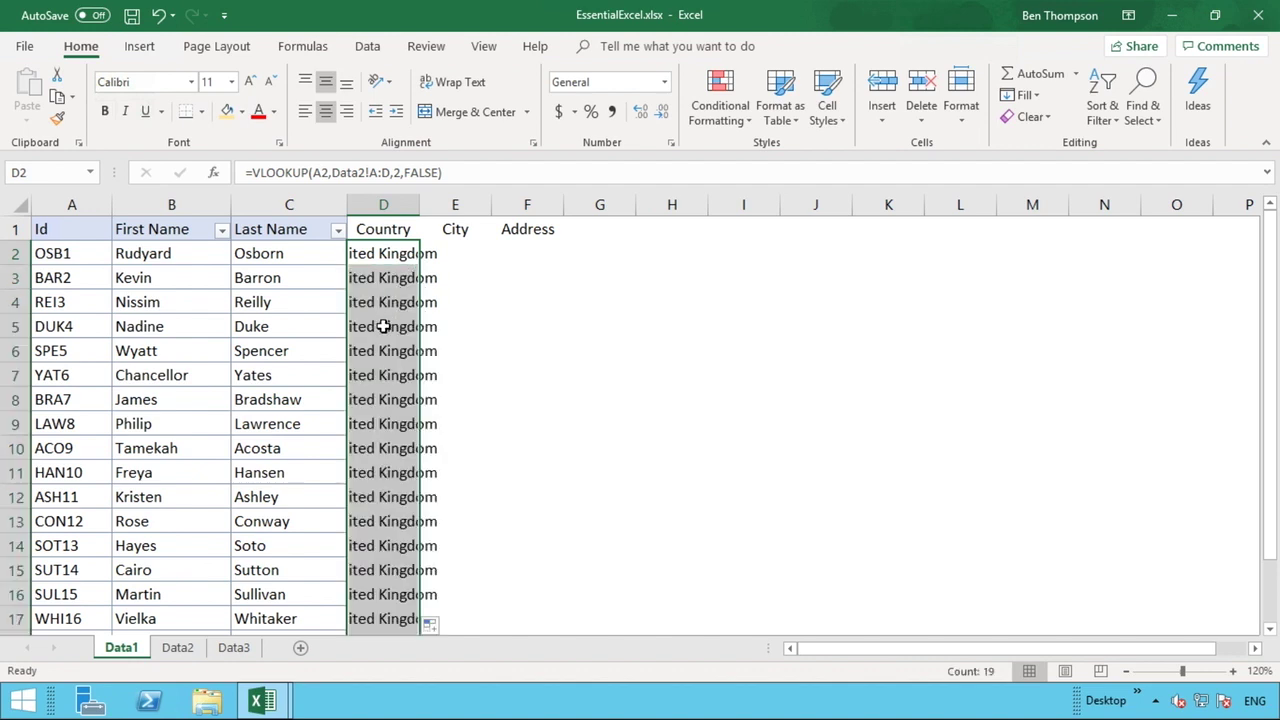
{"action": "left_click", "coordinate": [291, 203]}
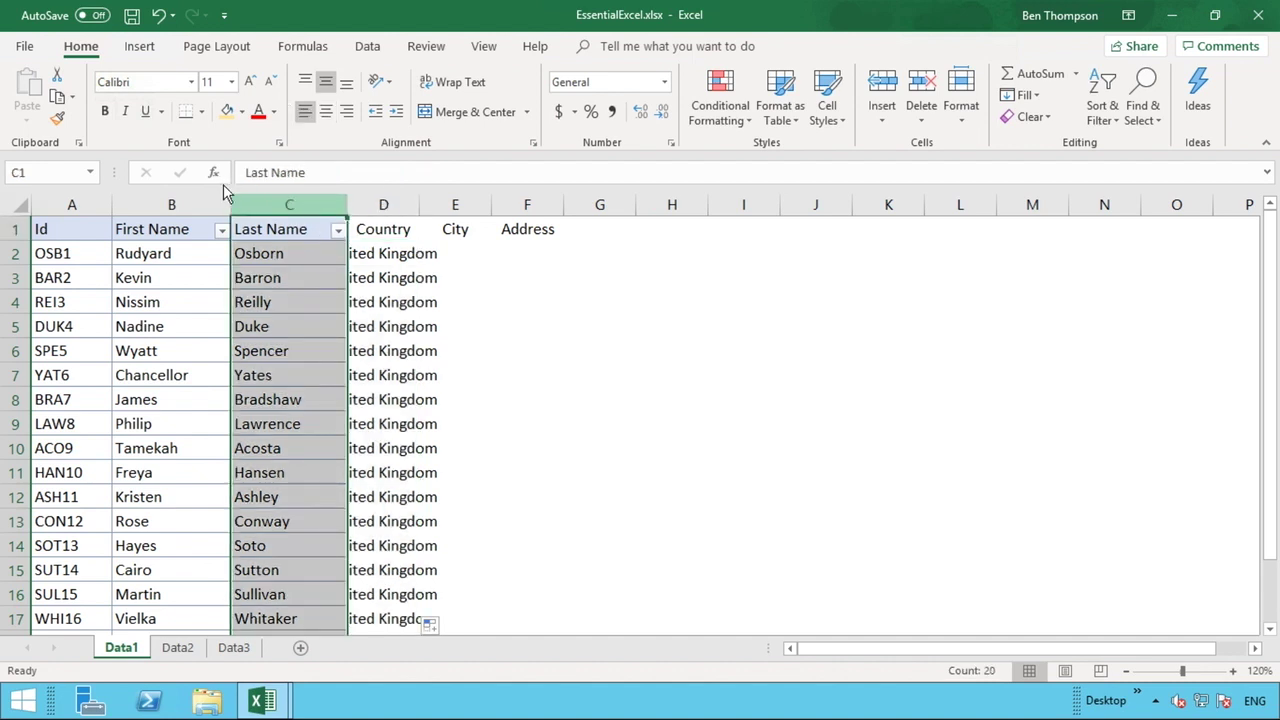
{"action": "left_click", "coordinate": [60, 120]}
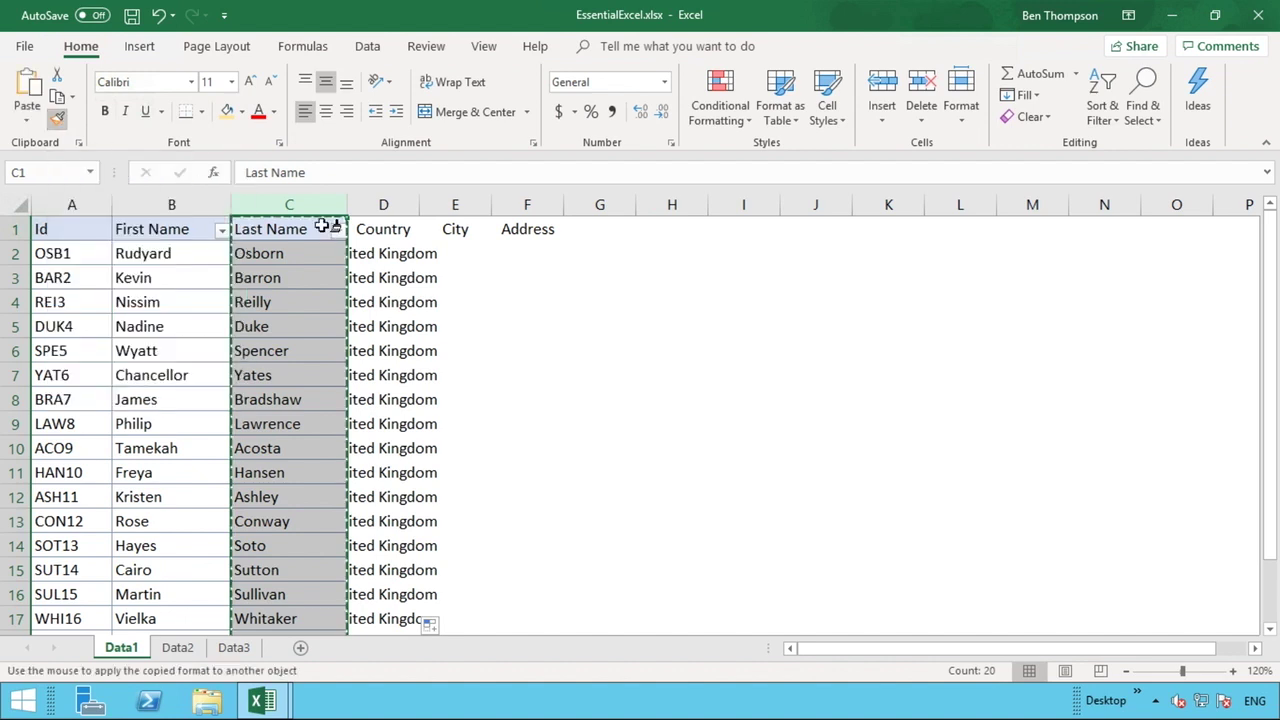
{"action": "left_click_drag", "start_coordinate": [382, 205], "coordinate": [534, 203]}
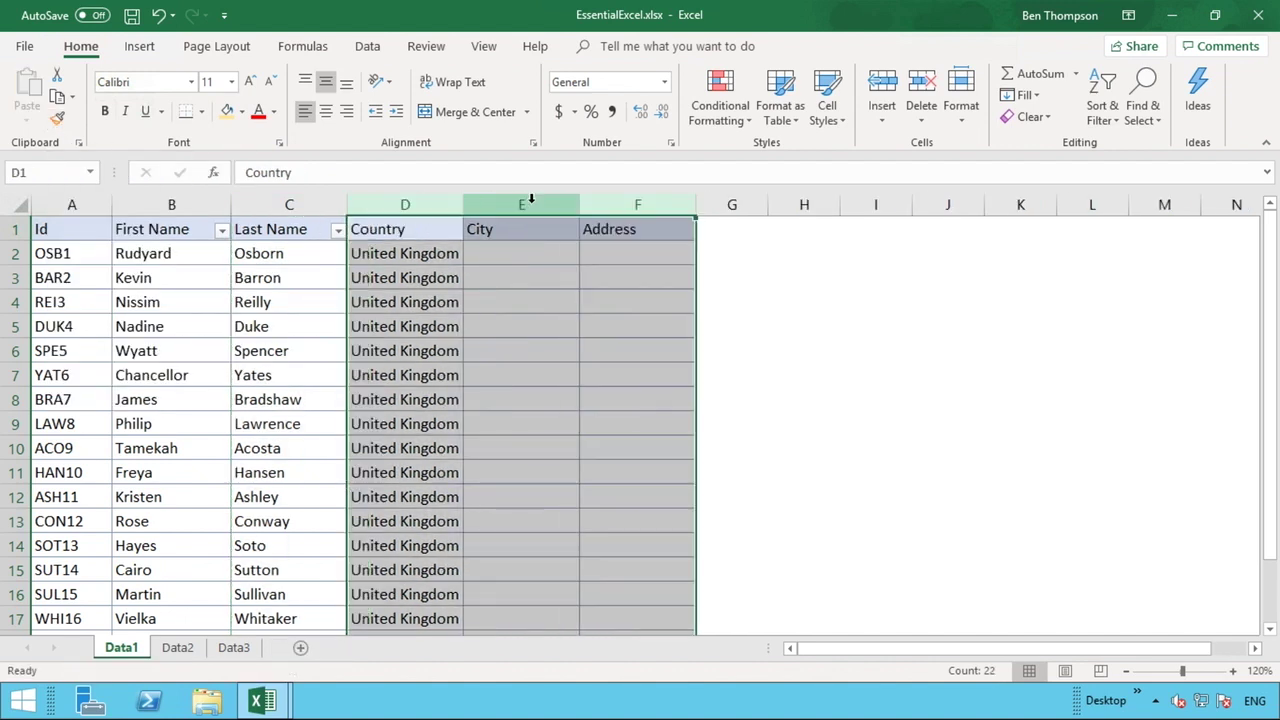
{"action": "left_click", "coordinate": [724, 319]}
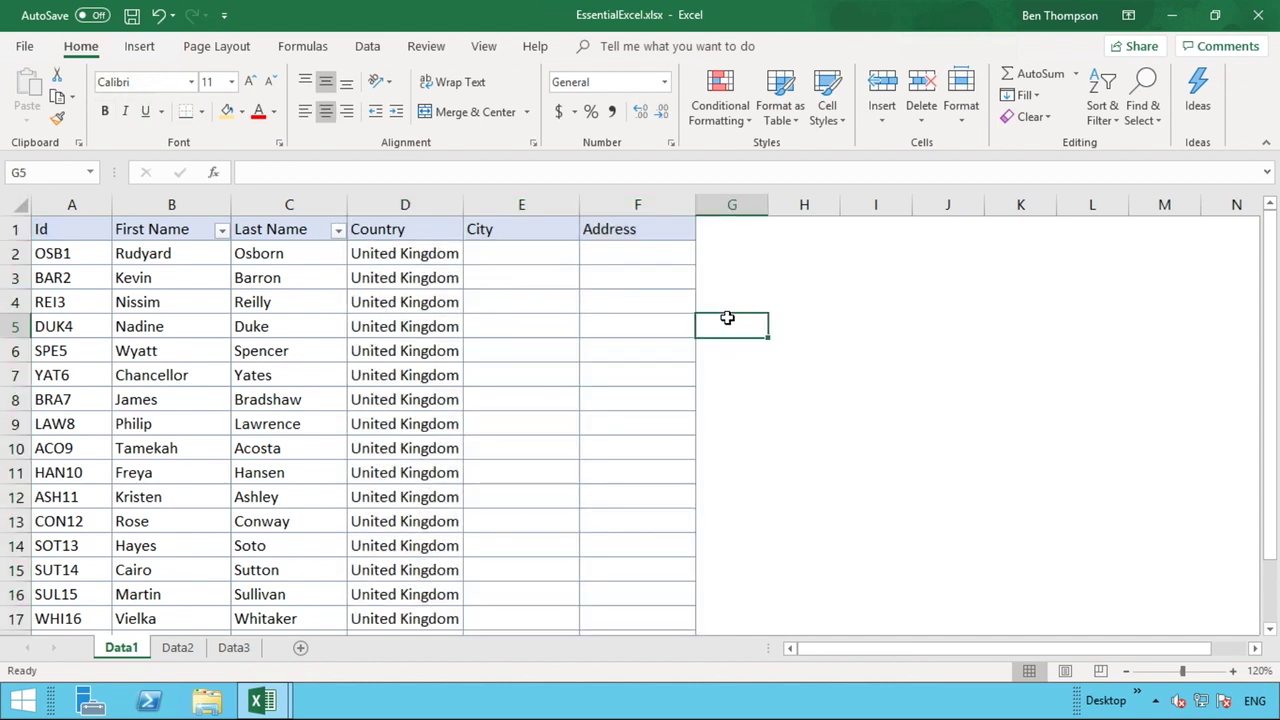
- Copy the D2 lookup formula text from the formula bar, leaving D2 unchanged
{"action": "left_click", "coordinate": [434, 257]}
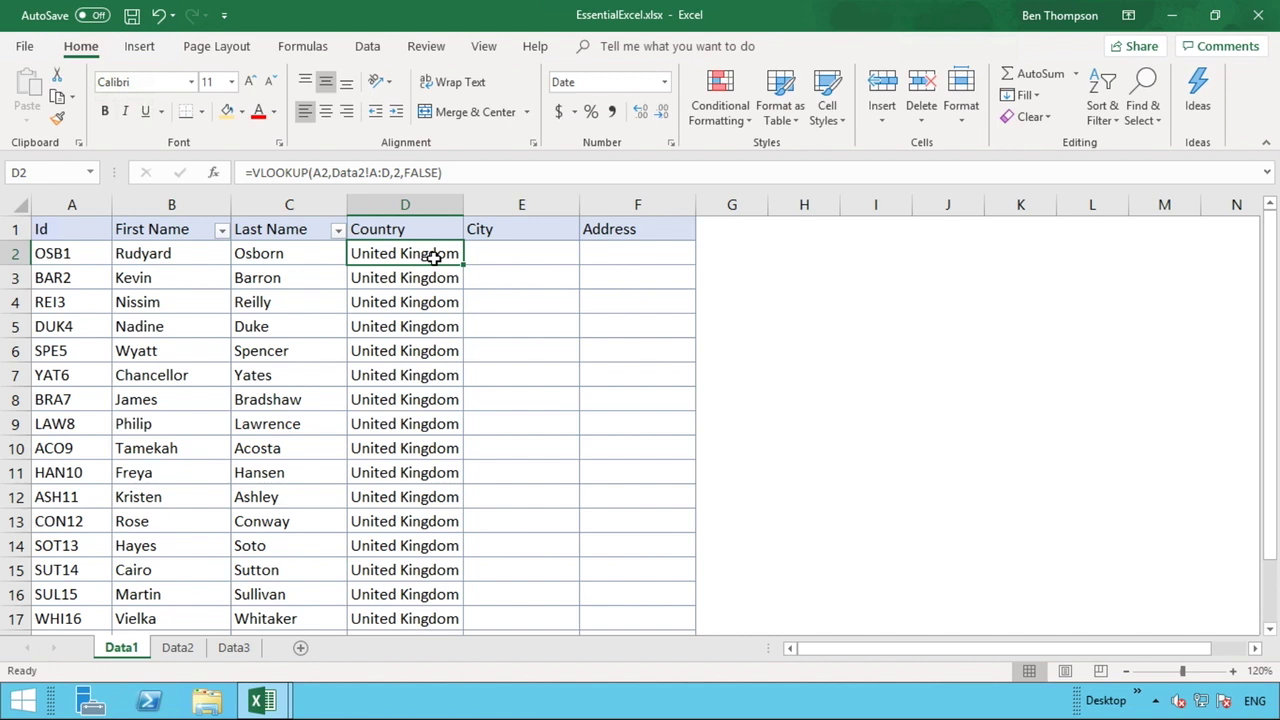
{"action": "left_click_drag", "start_coordinate": [446, 174], "coordinate": [216, 172]}
{"action": "right_click", "coordinate": [415, 176]}
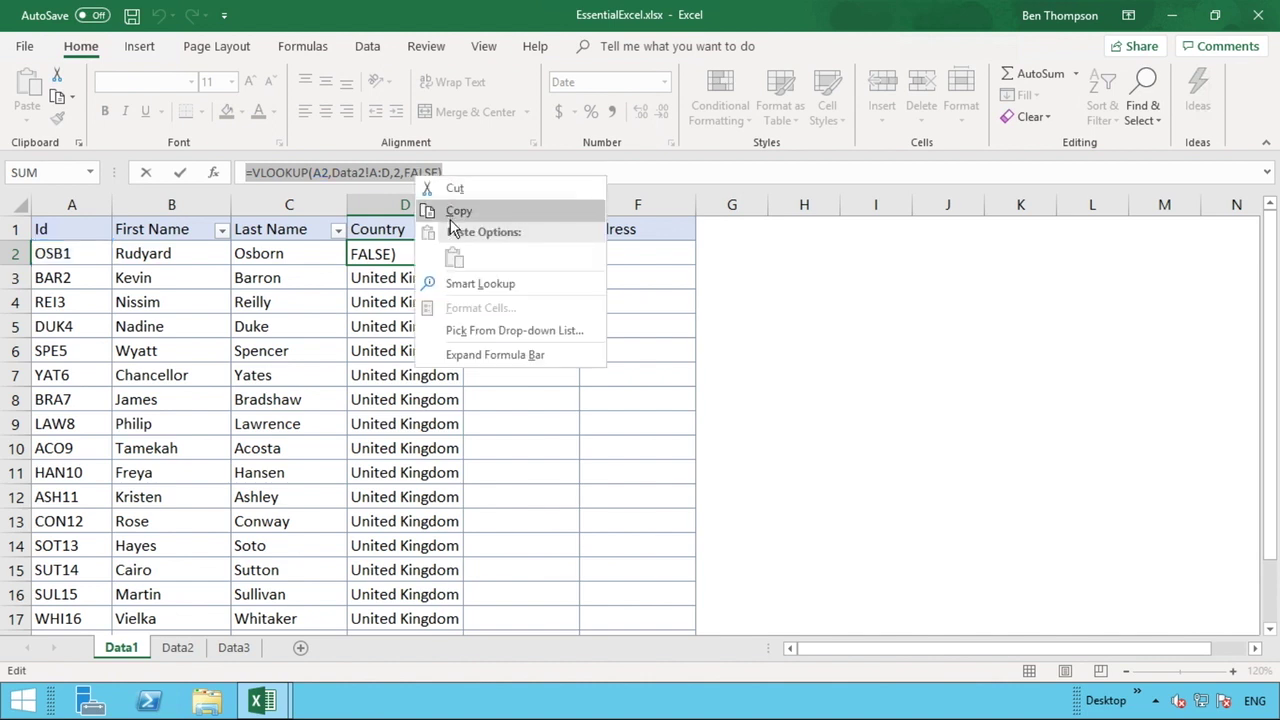
{"action": "left_click", "coordinate": [450, 208]}
{"action": "key", "text": "Escape"}
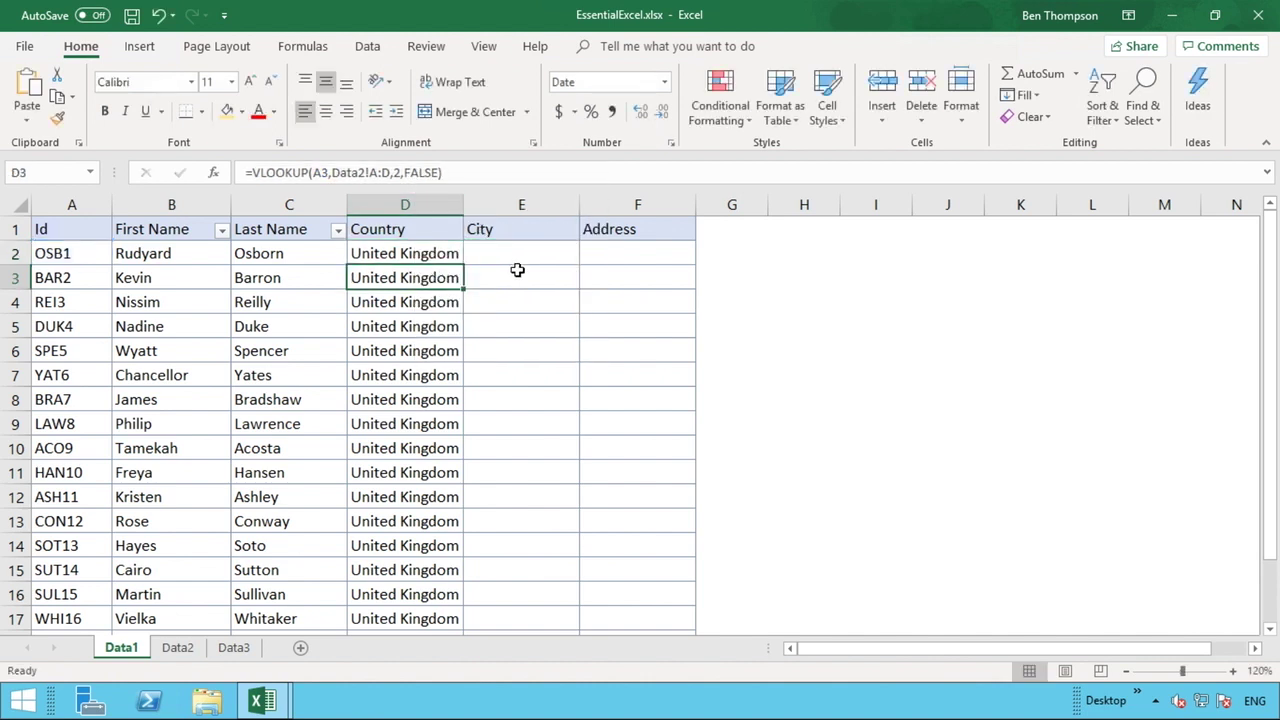
- Paste the lookup into E2 with column index 3, returning Cumnock
{"action": "left_click", "coordinate": [512, 253]}
{"action": "left_click", "coordinate": [406, 173]}
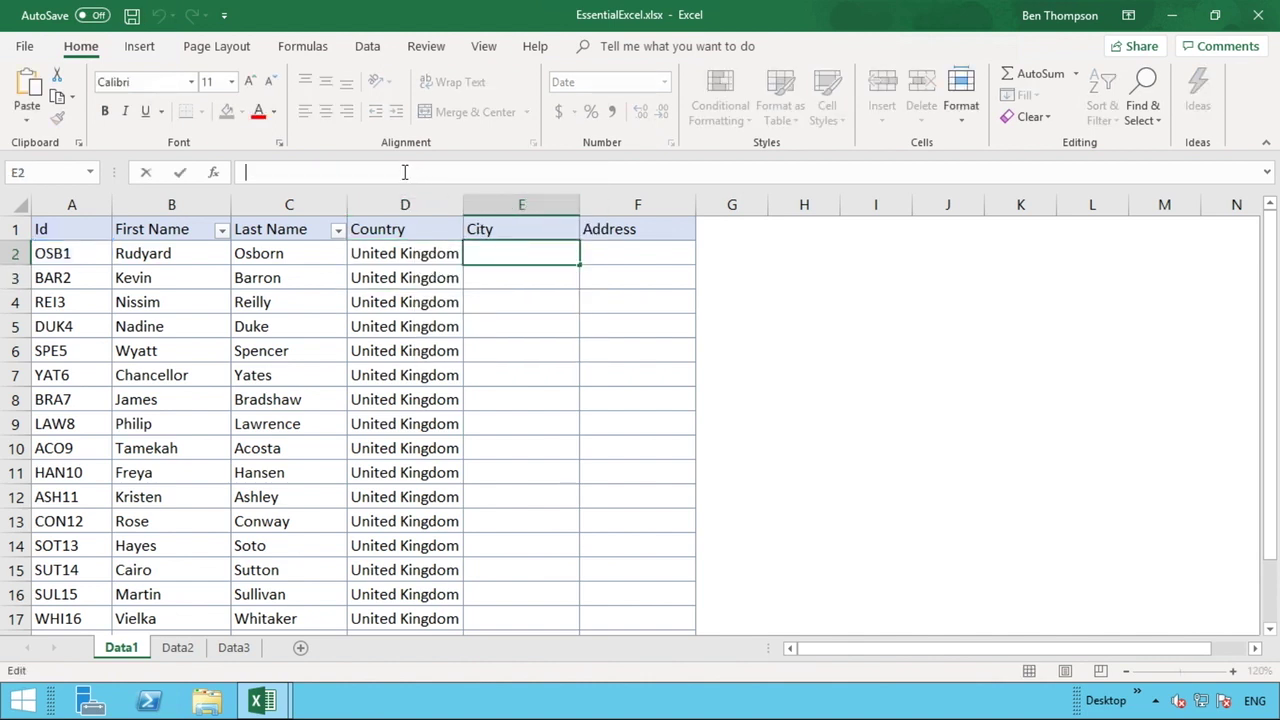
{"action": "left_click", "coordinate": [388, 374]}
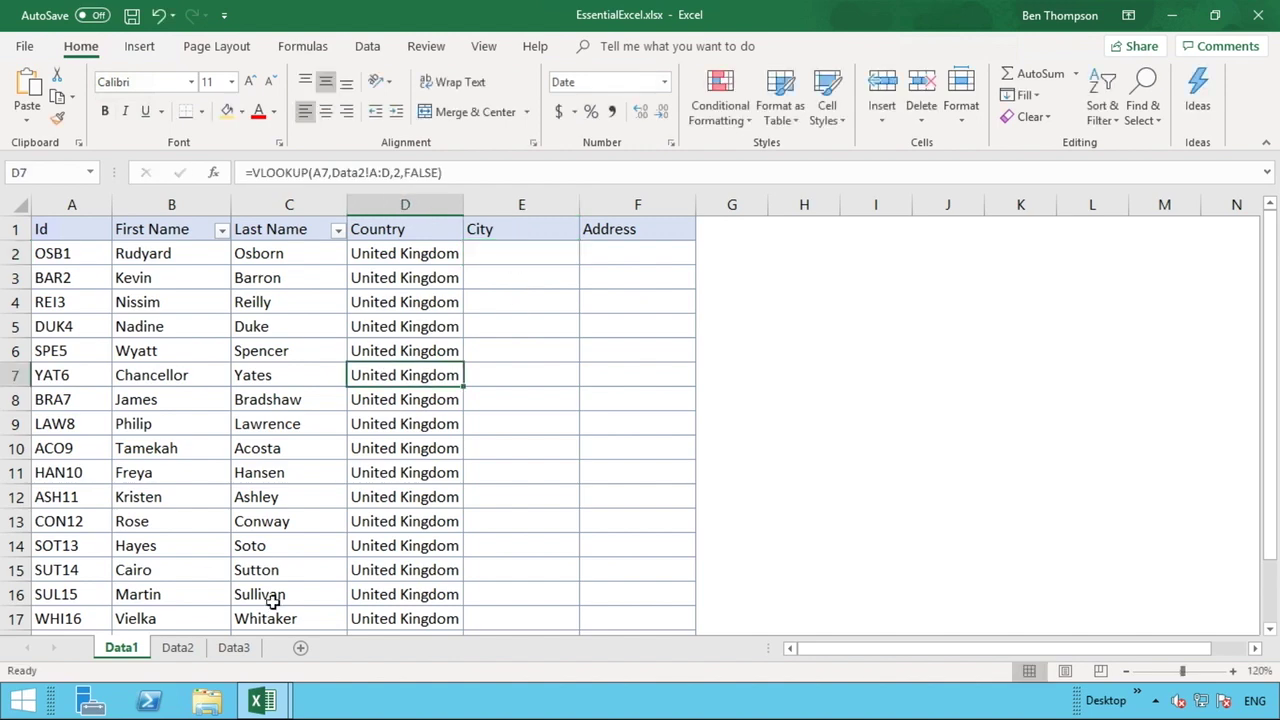
{"action": "left_click", "coordinate": [179, 649]}
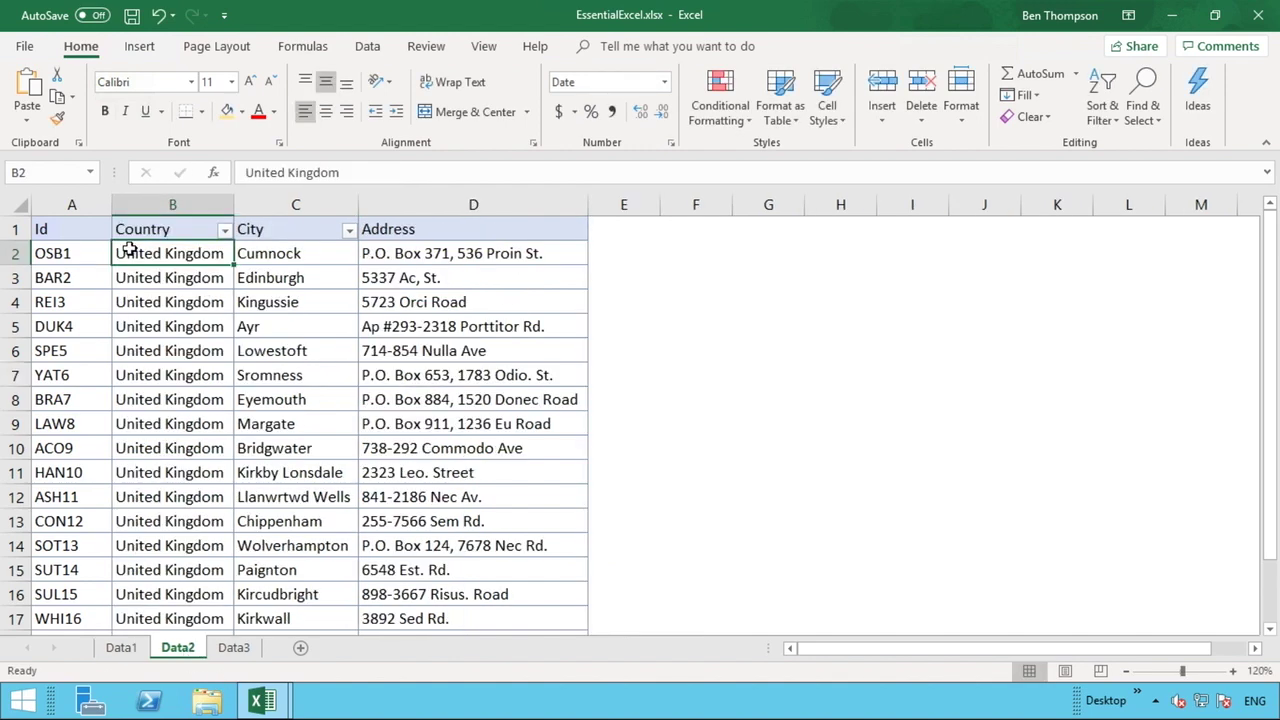
{"action": "left_click", "coordinate": [275, 234]}
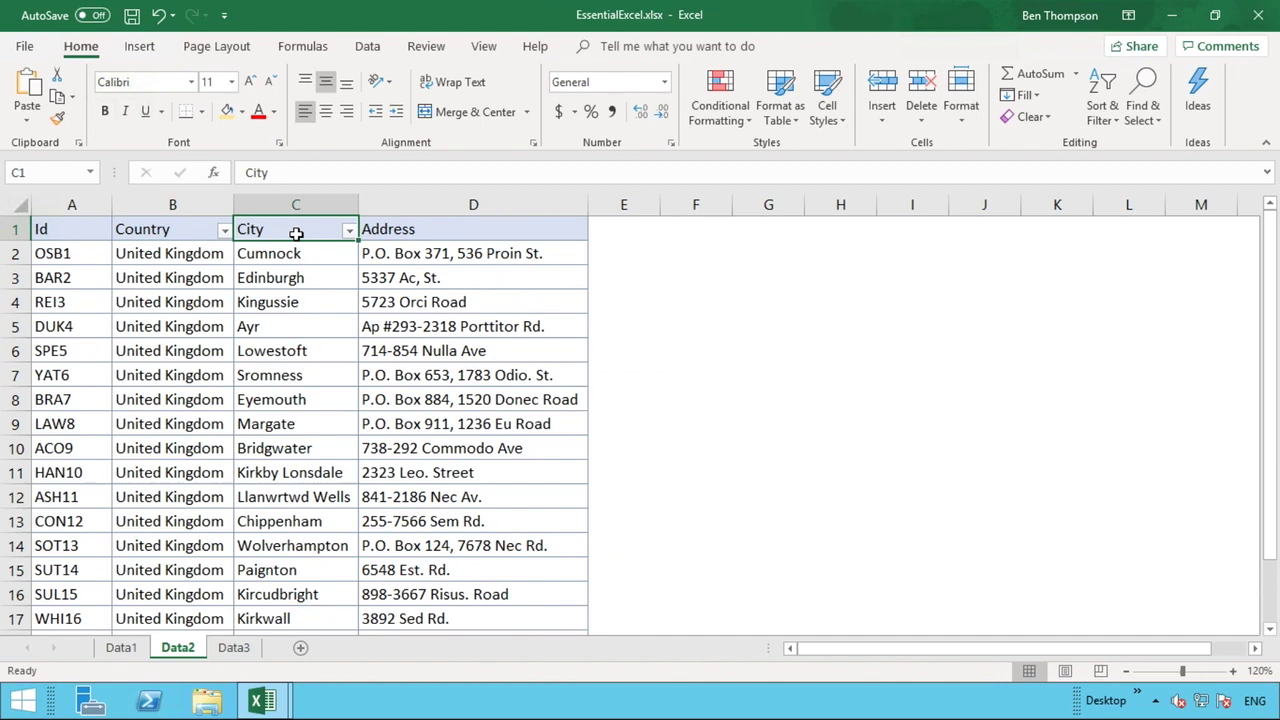
{"action": "left_click", "coordinate": [430, 232]}
{"action": "left_click", "coordinate": [120, 650]}
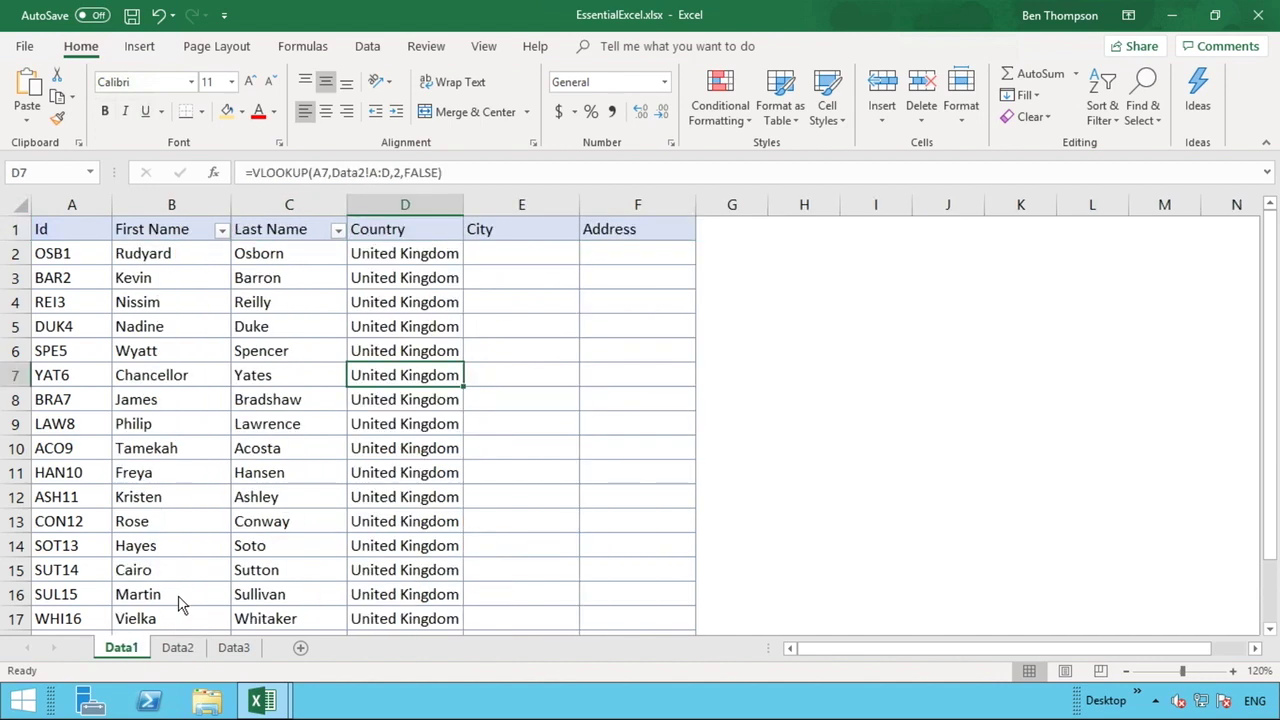
{"action": "left_click", "coordinate": [517, 254]}
{"action": "left_click", "coordinate": [385, 170]}
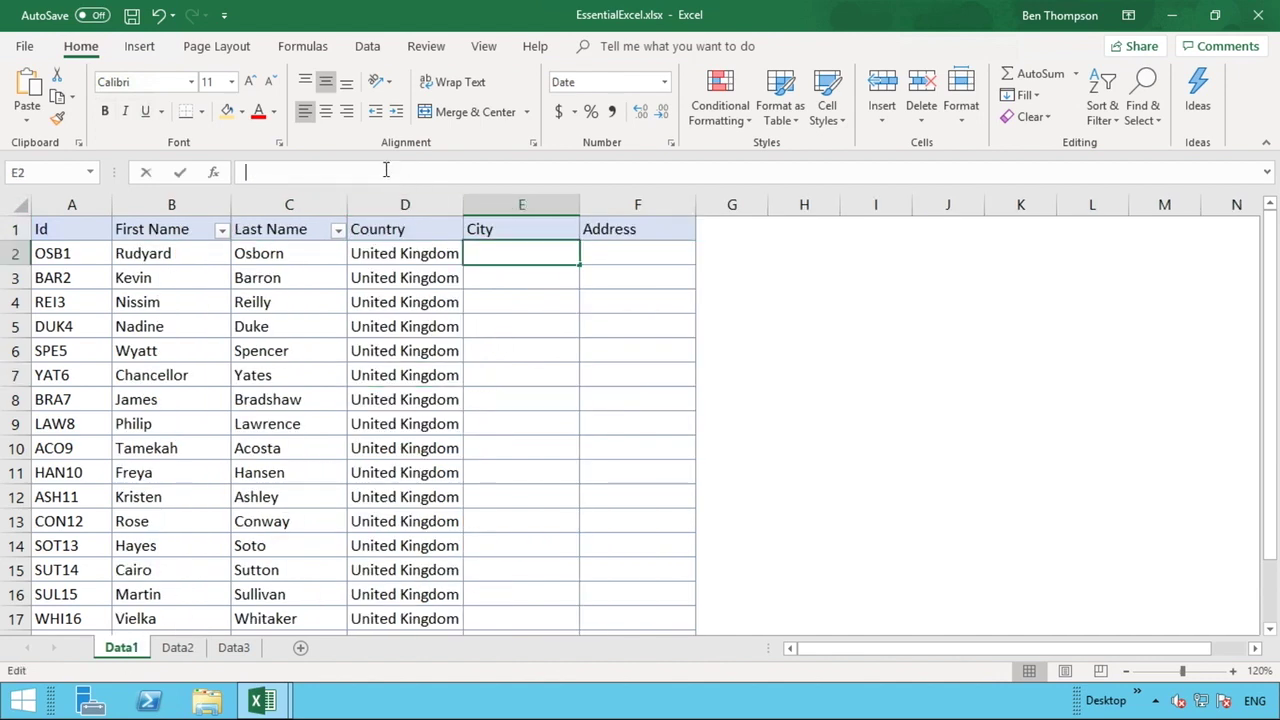
{"action": "right_click", "coordinate": [385, 170]}
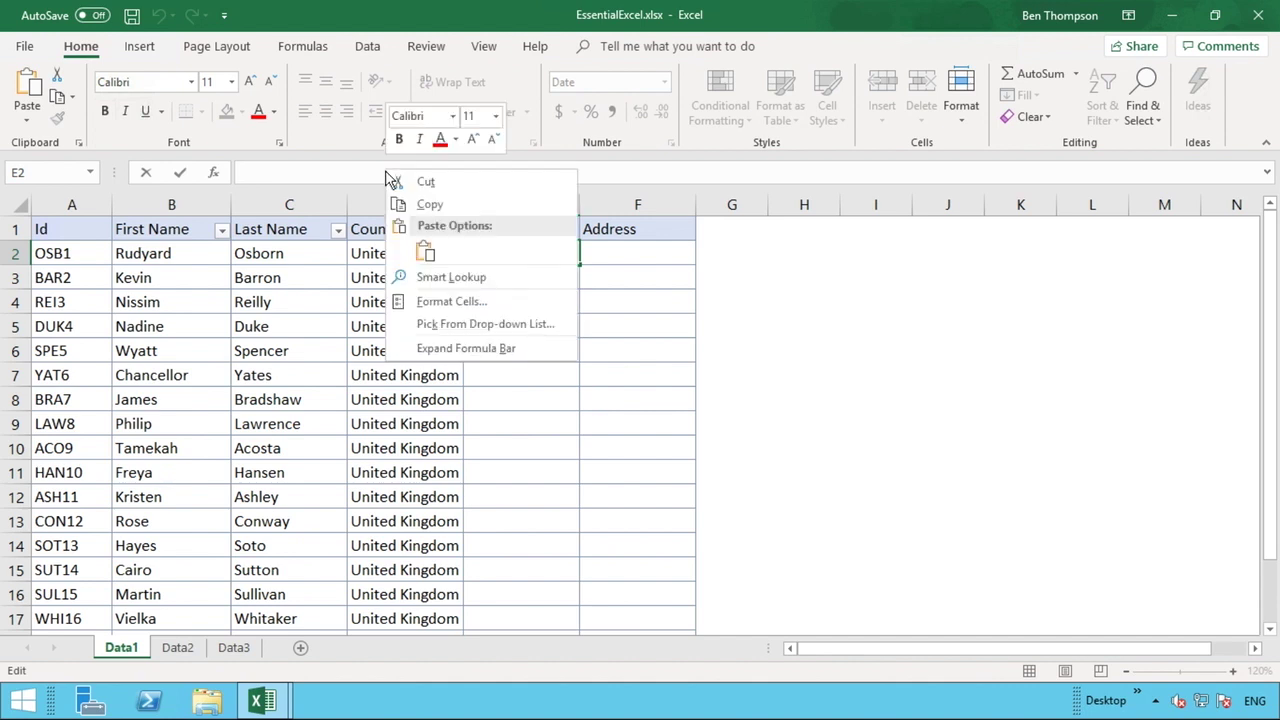
{"action": "left_click", "coordinate": [428, 253]}
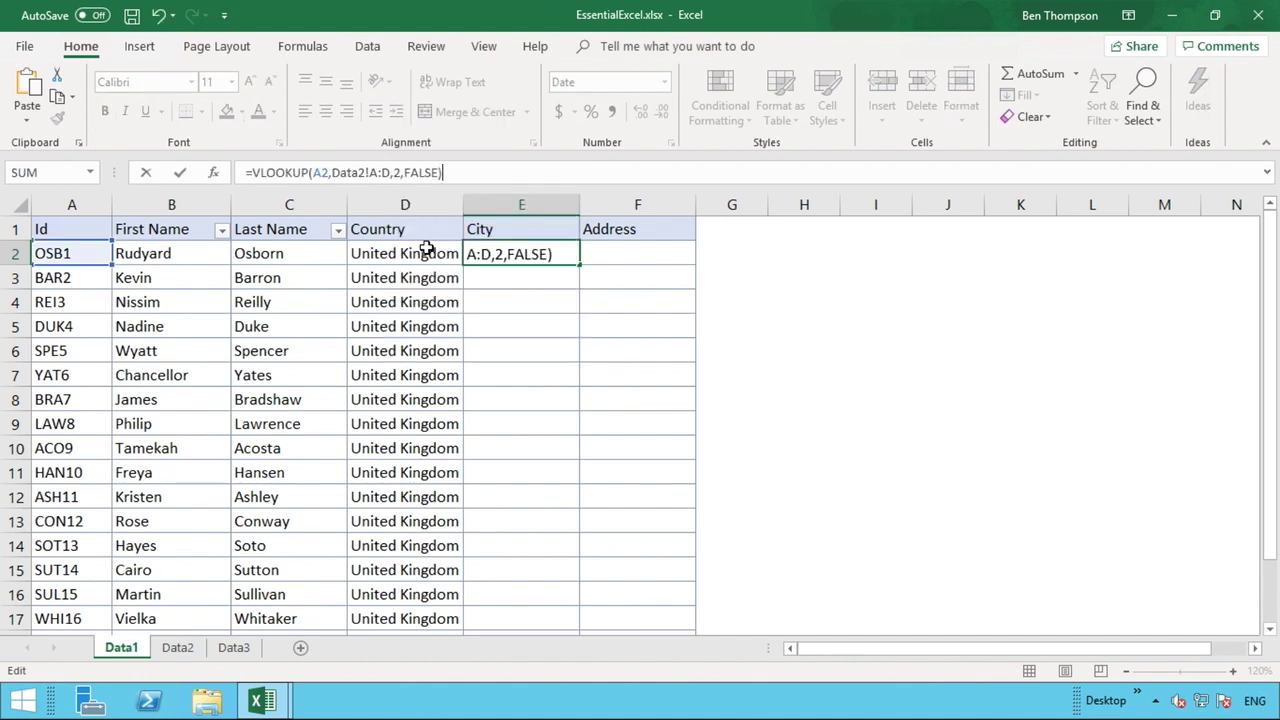
{"action": "left_click", "coordinate": [398, 174]}
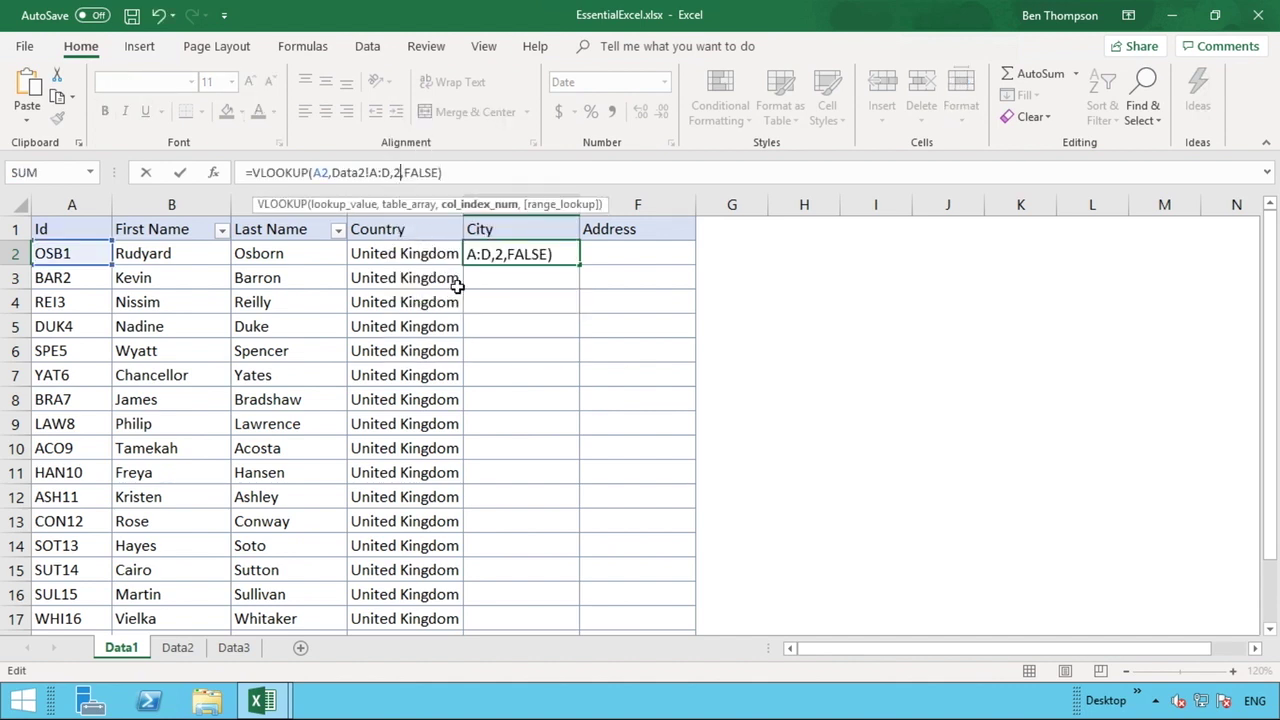
{"action": "key", "text": "Return"}
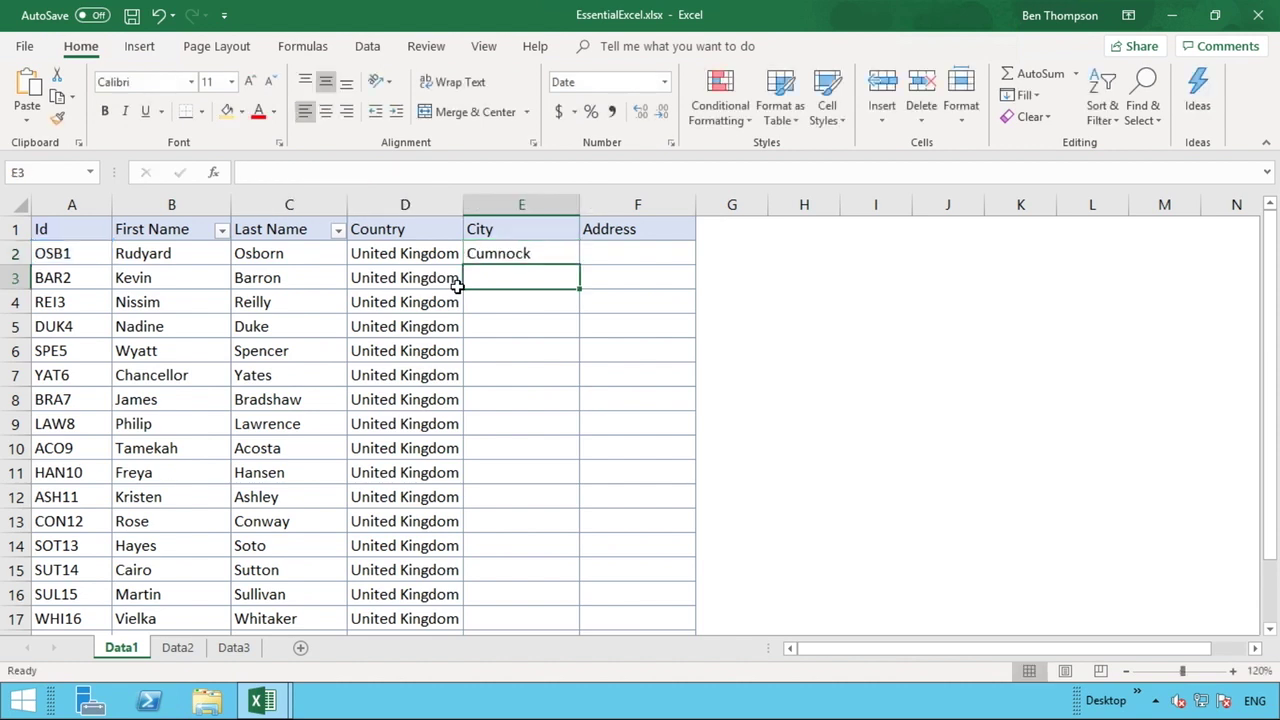
- Copy the E2 City lookup formula text
{"action": "left_click", "coordinate": [596, 257]}
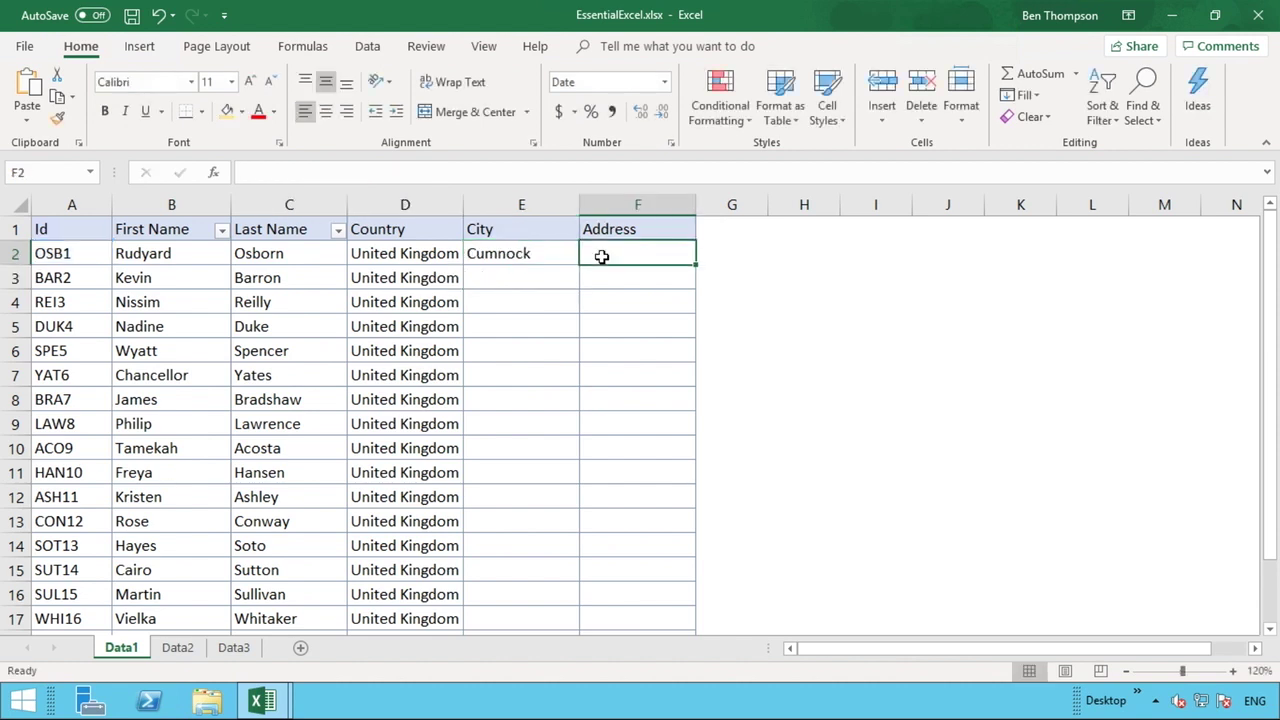
{"action": "left_click", "coordinate": [439, 173]}
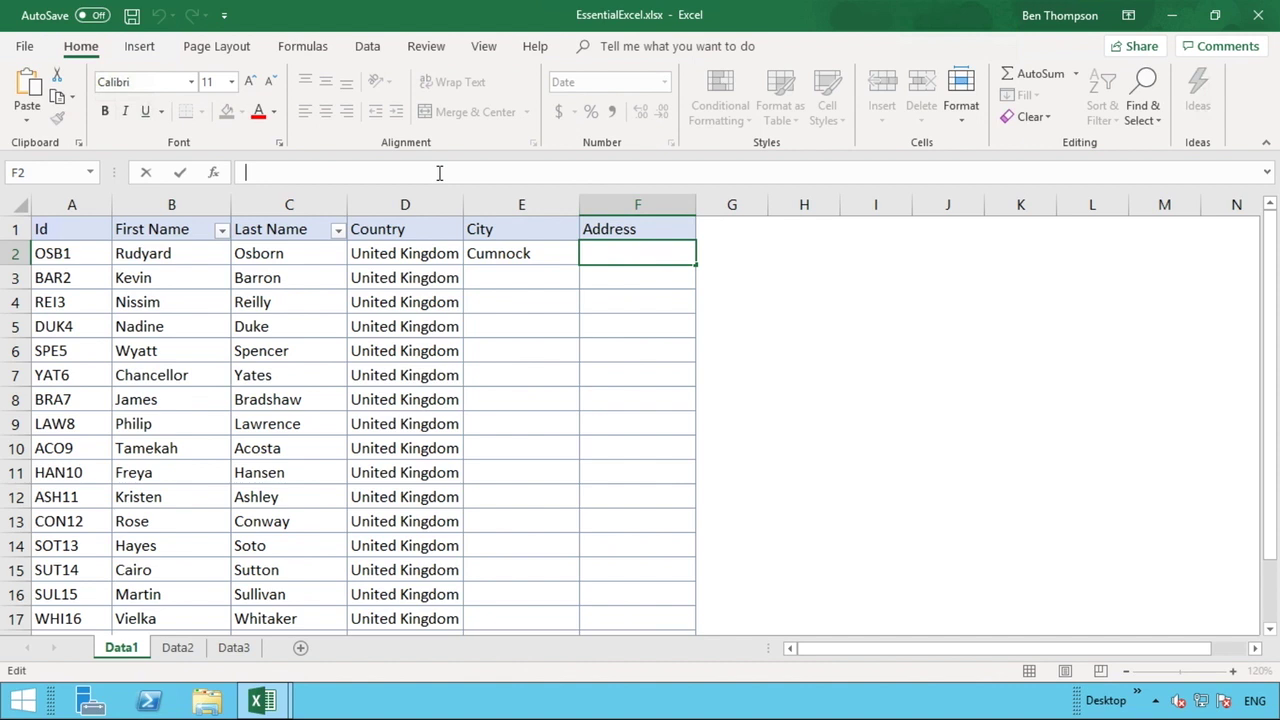
{"action": "left_click", "coordinate": [506, 246]}
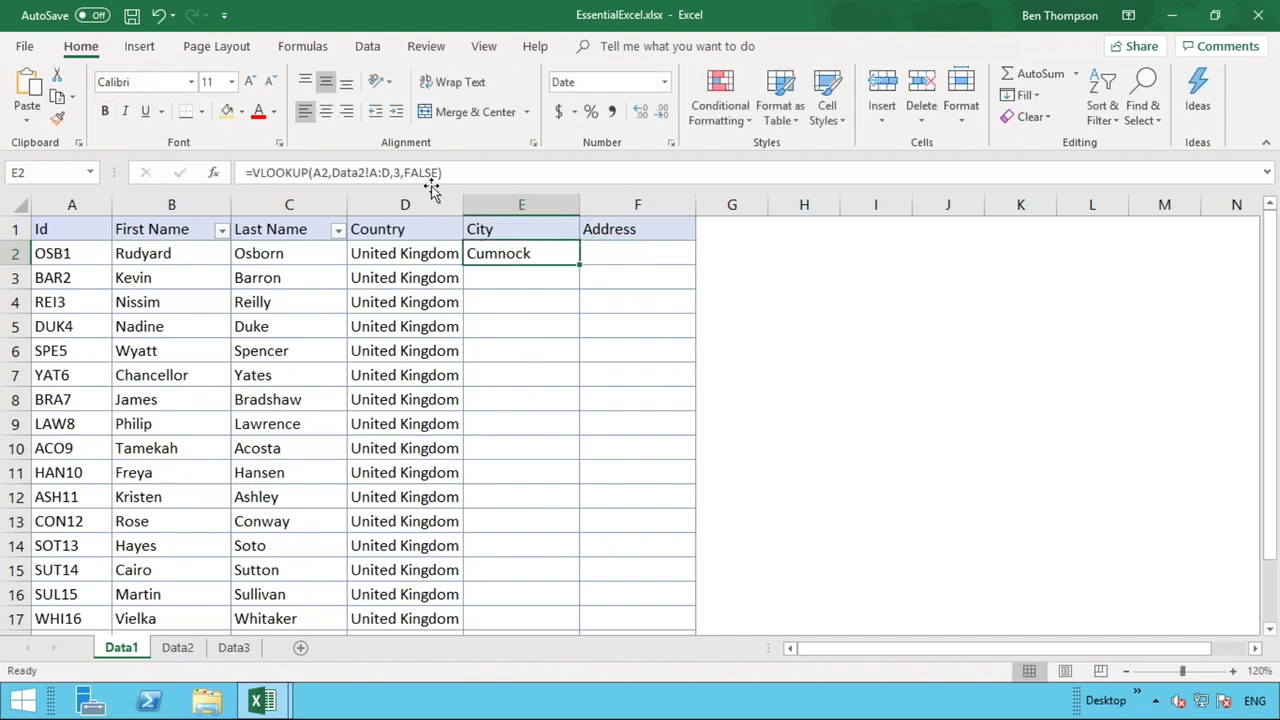
{"action": "left_click_drag", "start_coordinate": [442, 173], "coordinate": [246, 173]}
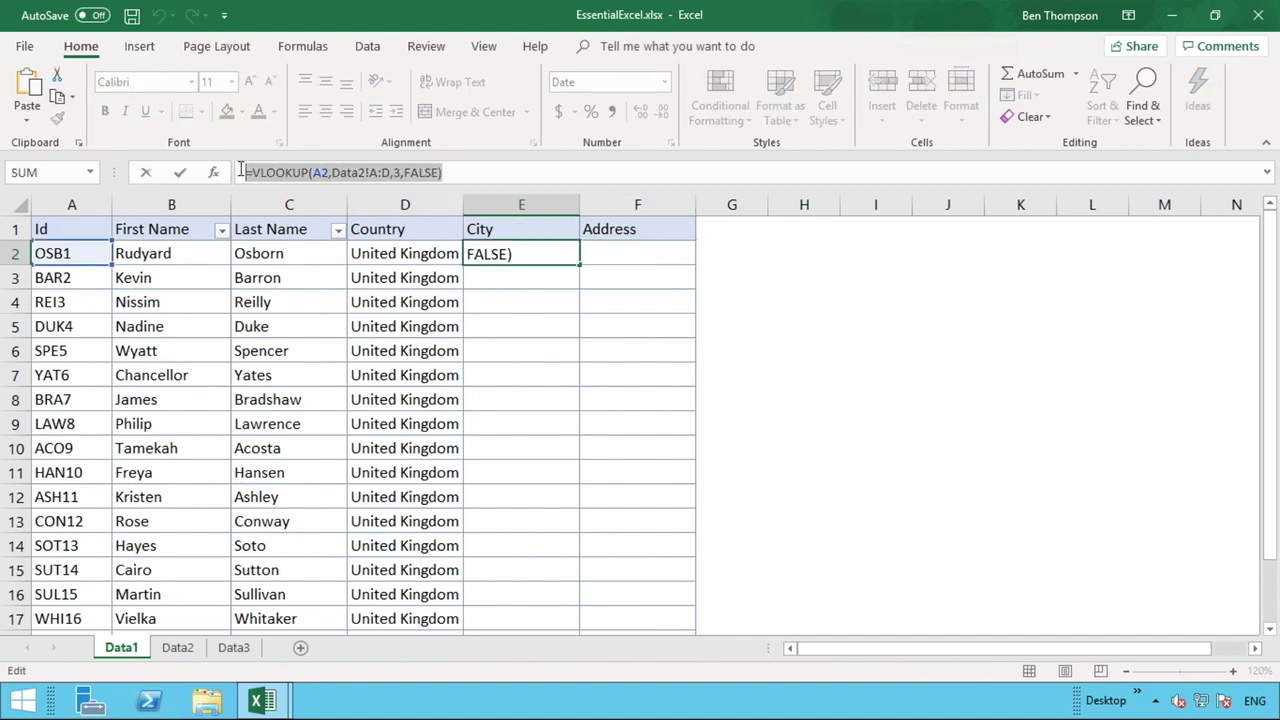
{"action": "right_click", "coordinate": [240, 175]}
{"action": "left_click", "coordinate": [280, 203]}
{"action": "key", "text": "Return"}
- Paste the lookup into F2 with column index changed from 3 to 4 for Address
{"action": "left_click", "coordinate": [643, 256]}
{"action": "left_click", "coordinate": [427, 171]}
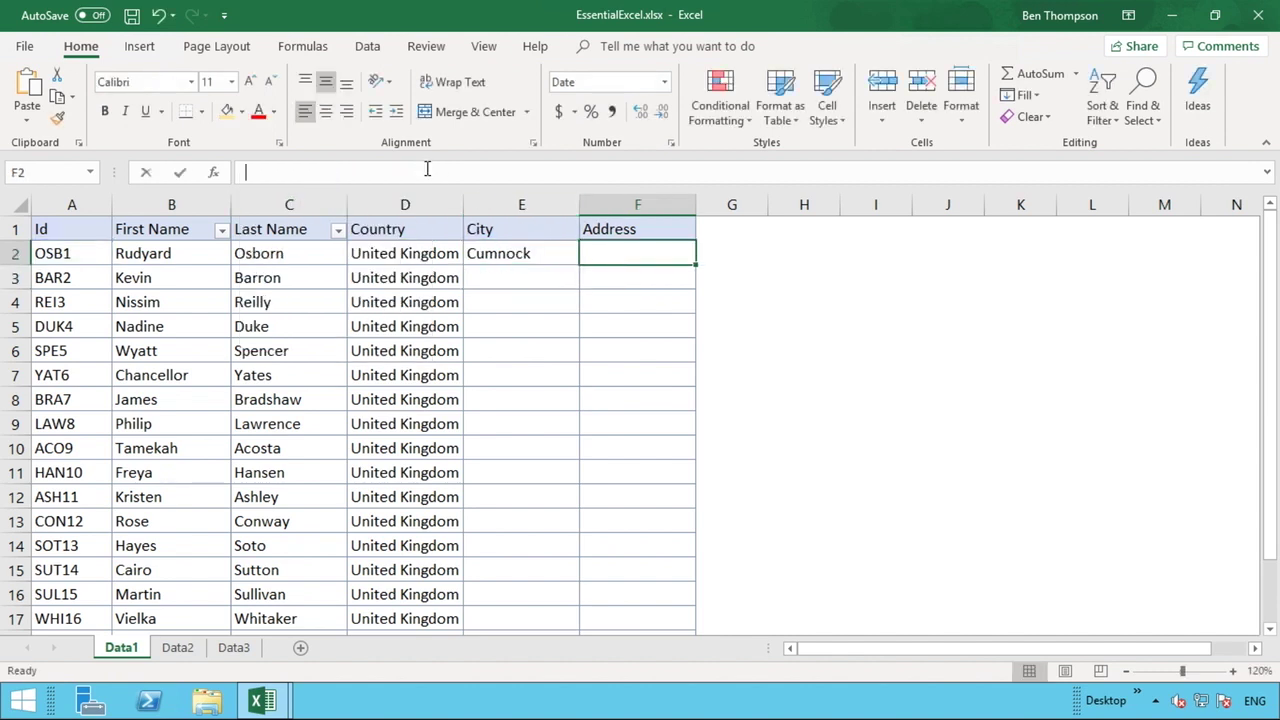
{"action": "right_click", "coordinate": [427, 171]}
{"action": "left_click", "coordinate": [466, 250]}
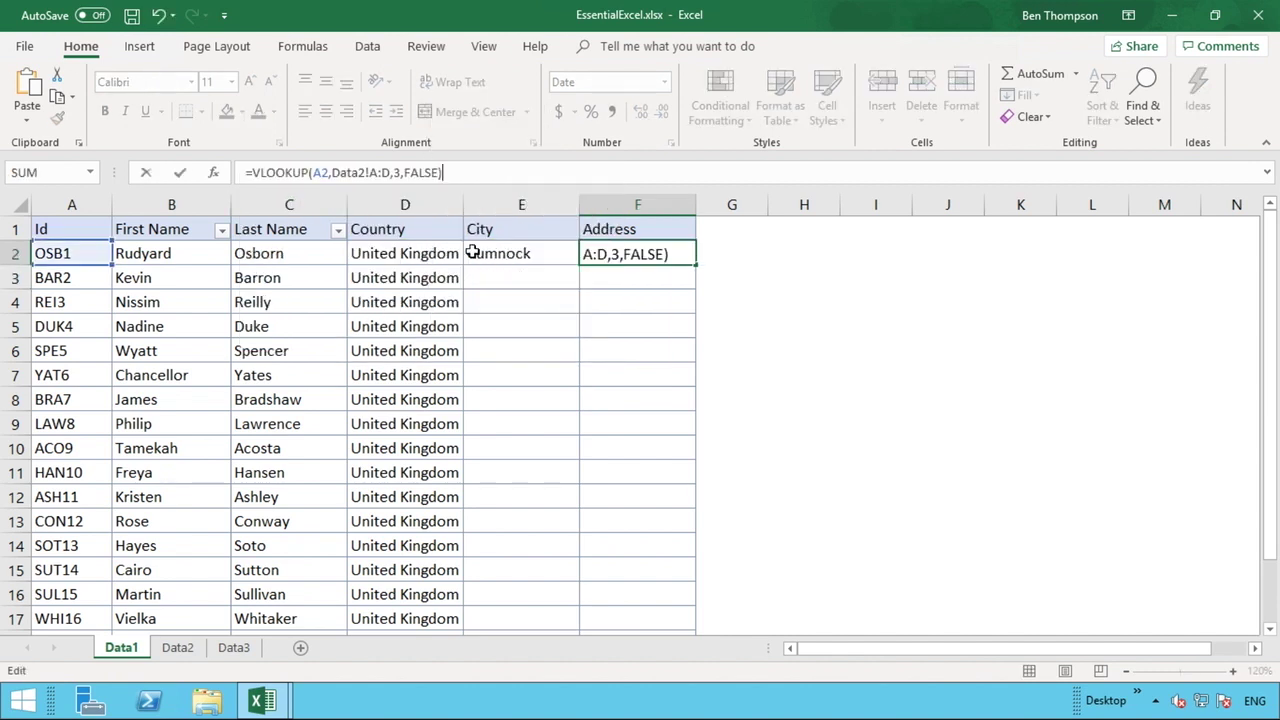
{"action": "key", "text": "Left"}
{"action": "key", "text": "Left"}
{"action": "key", "text": "Left"}
{"action": "key", "text": "Left"}
{"action": "key", "text": "Left"}
{"action": "key", "text": "Left"}
{"action": "key", "text": "Left"}
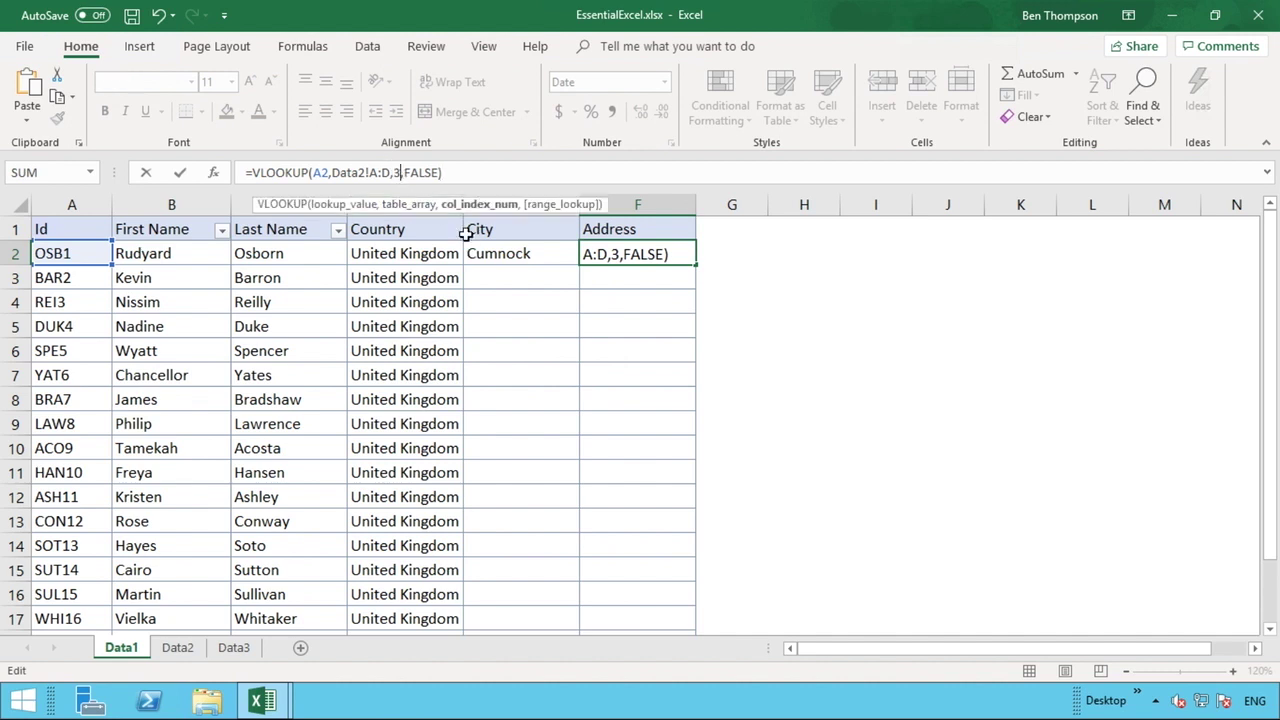
{"action": "key", "text": "BackSpace"}
{"action": "type", "text": "4"}
{"action": "key", "text": "Return"}
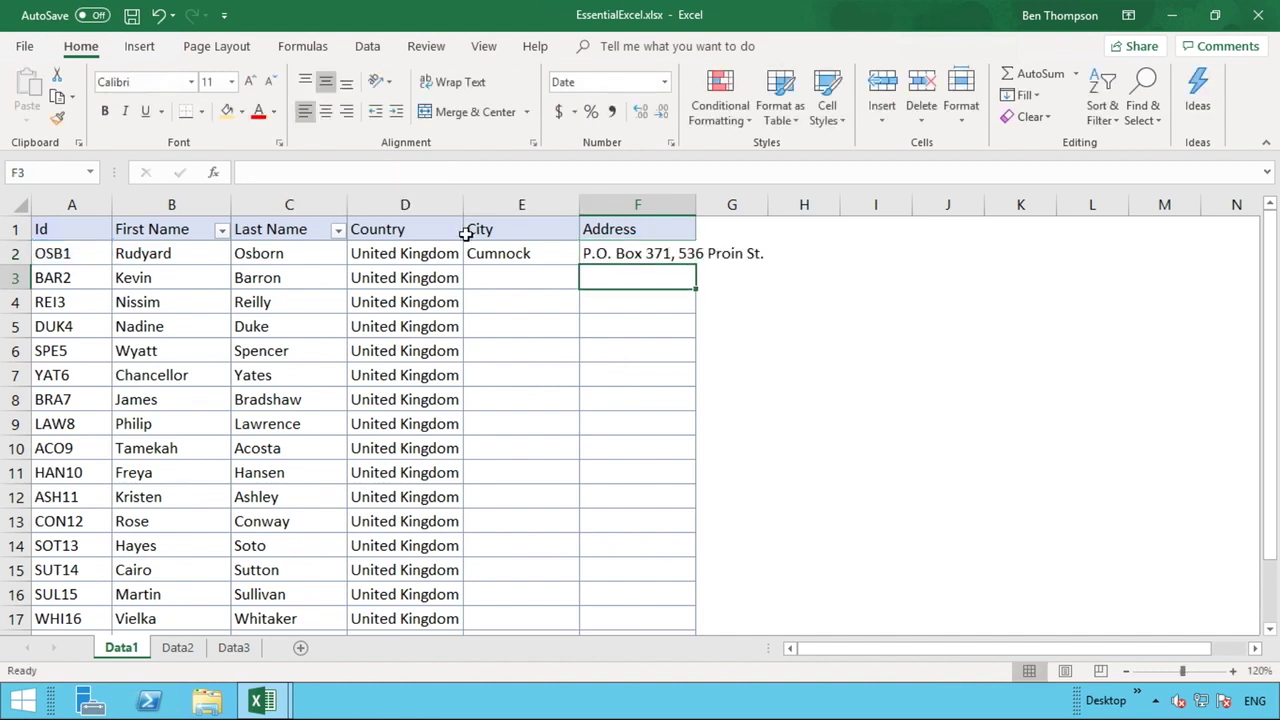
- Fill E2:F2 down all rows and autofit the widths of columns E and F
{"action": "left_click_drag", "start_coordinate": [558, 252], "coordinate": [602, 256]}
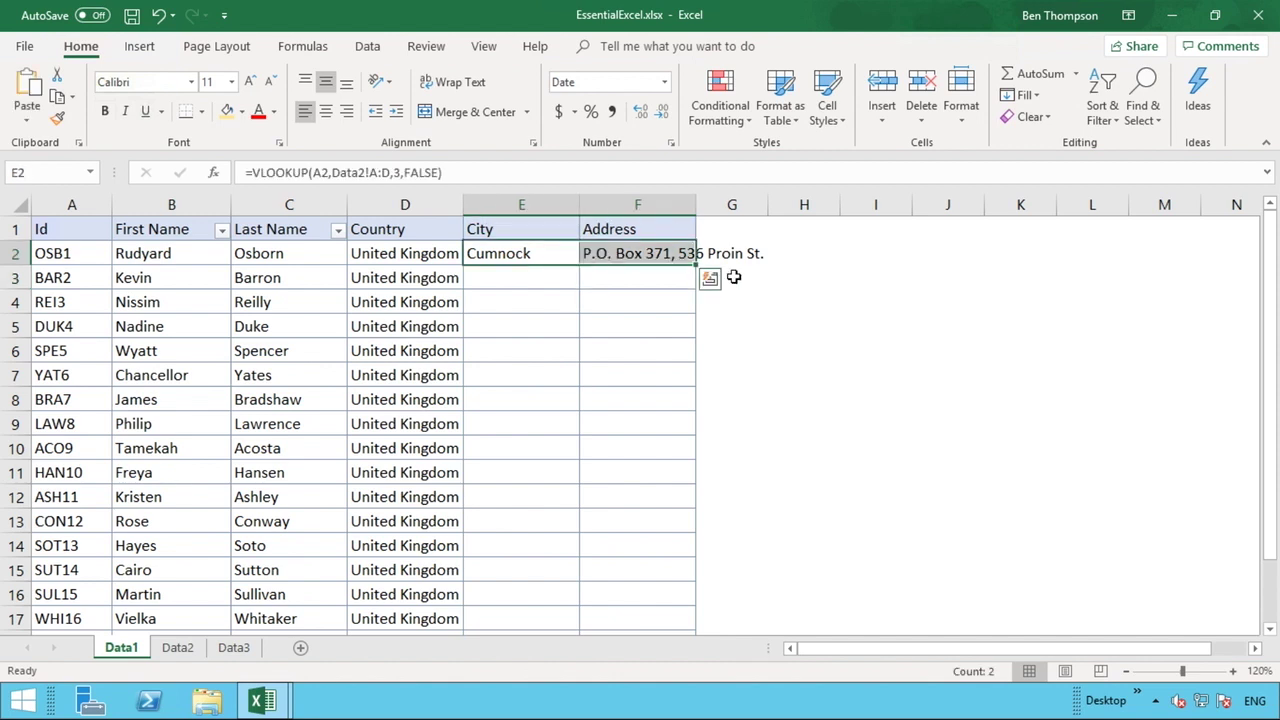
{"action": "double_click", "coordinate": [697, 264]}
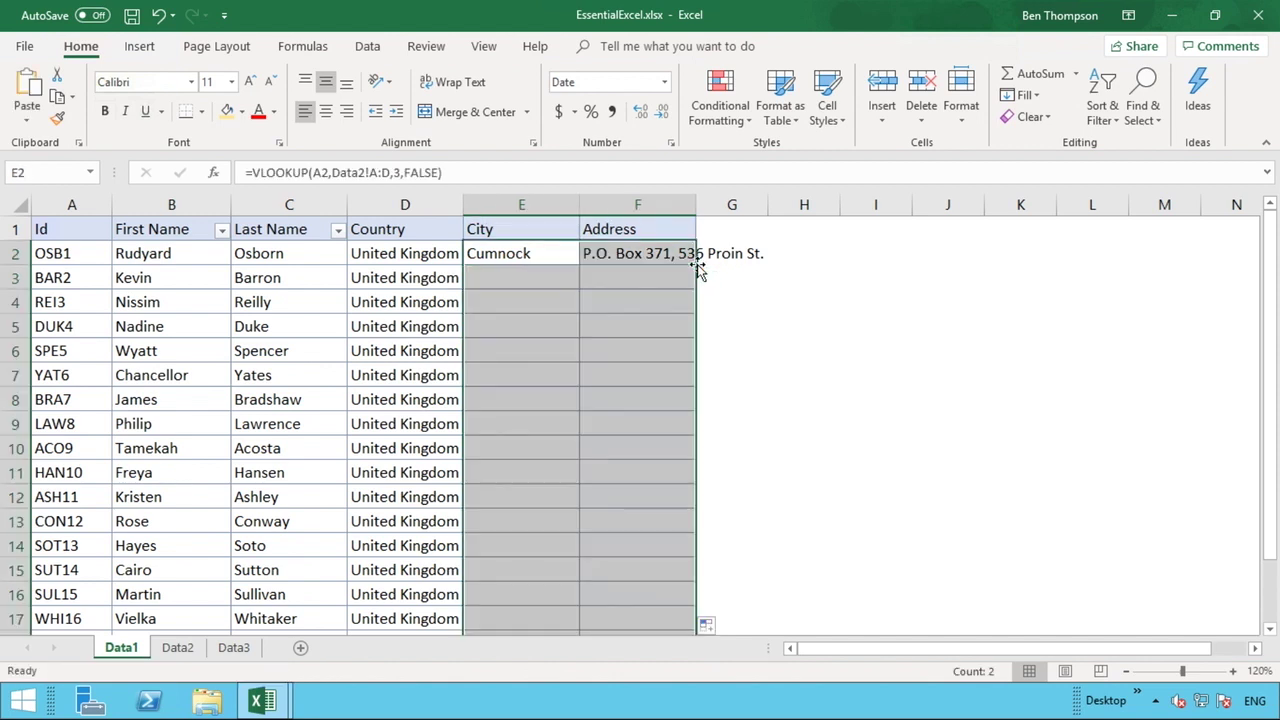
{"action": "left_click_drag", "start_coordinate": [571, 204], "coordinate": [584, 204]}
{"action": "double_click", "coordinate": [582, 201]}
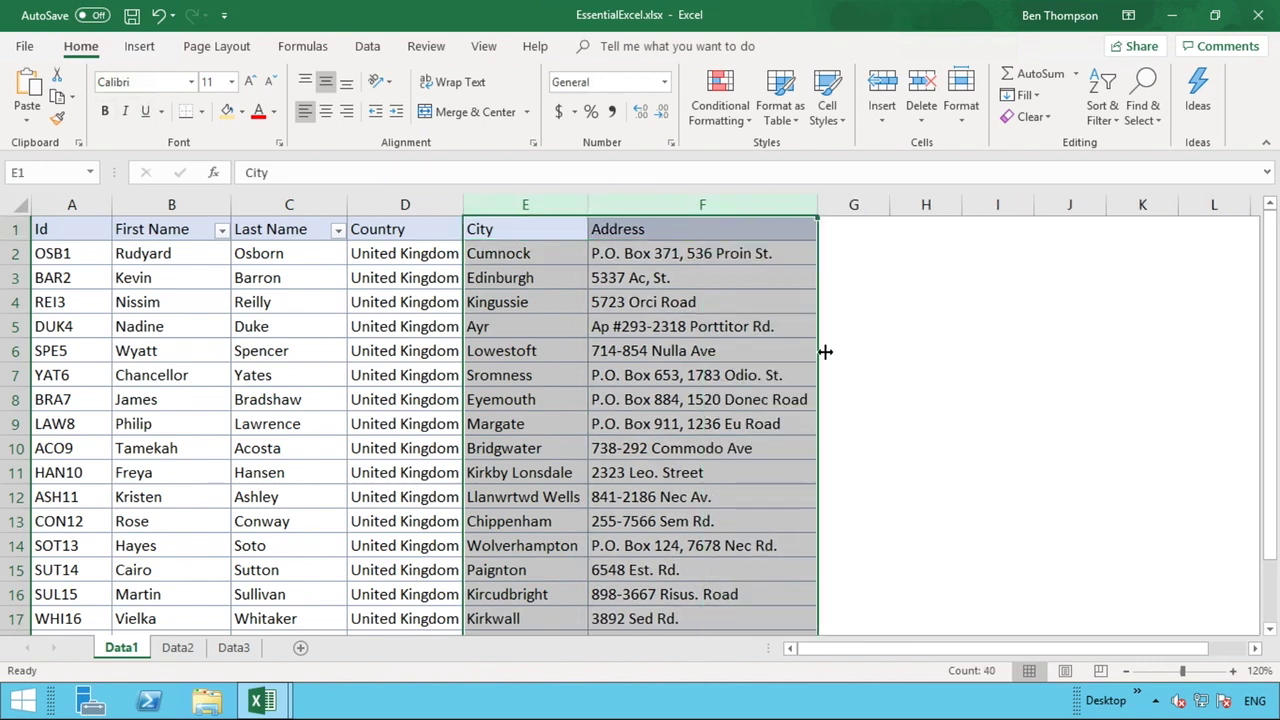
{"action": "left_click", "coordinate": [867, 380]}
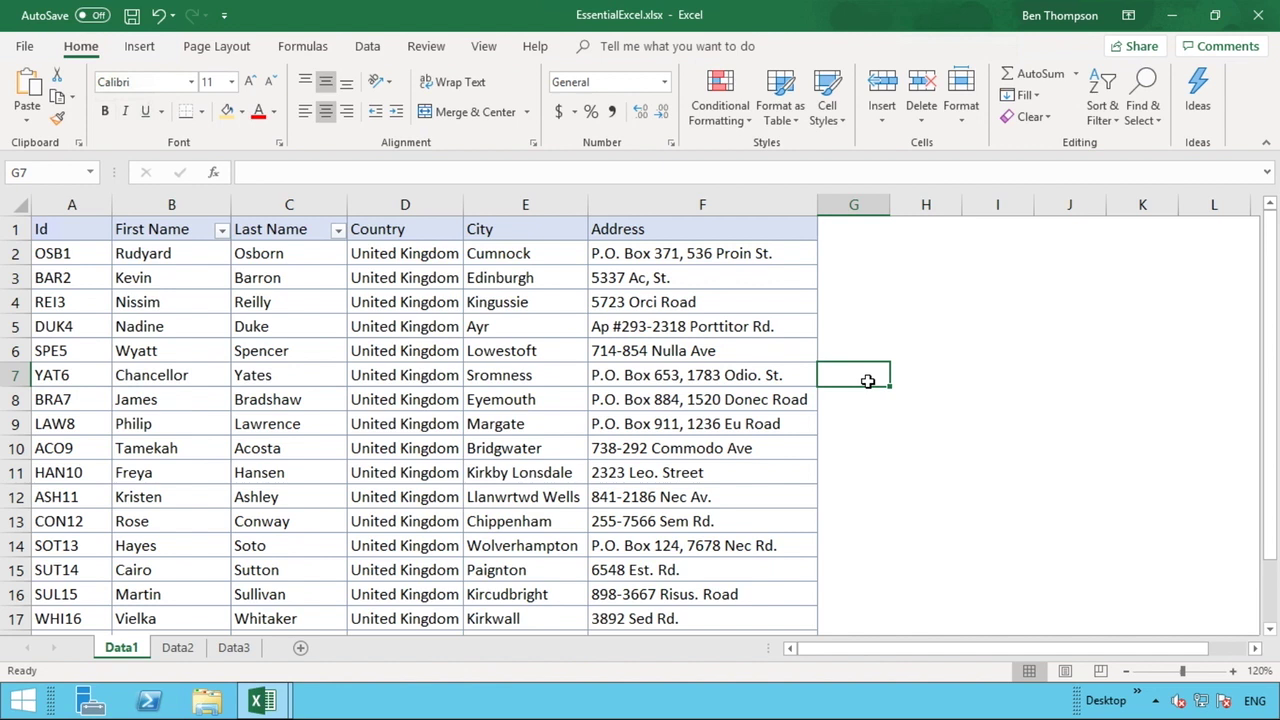
{"action": "left_click", "coordinate": [72, 343]}
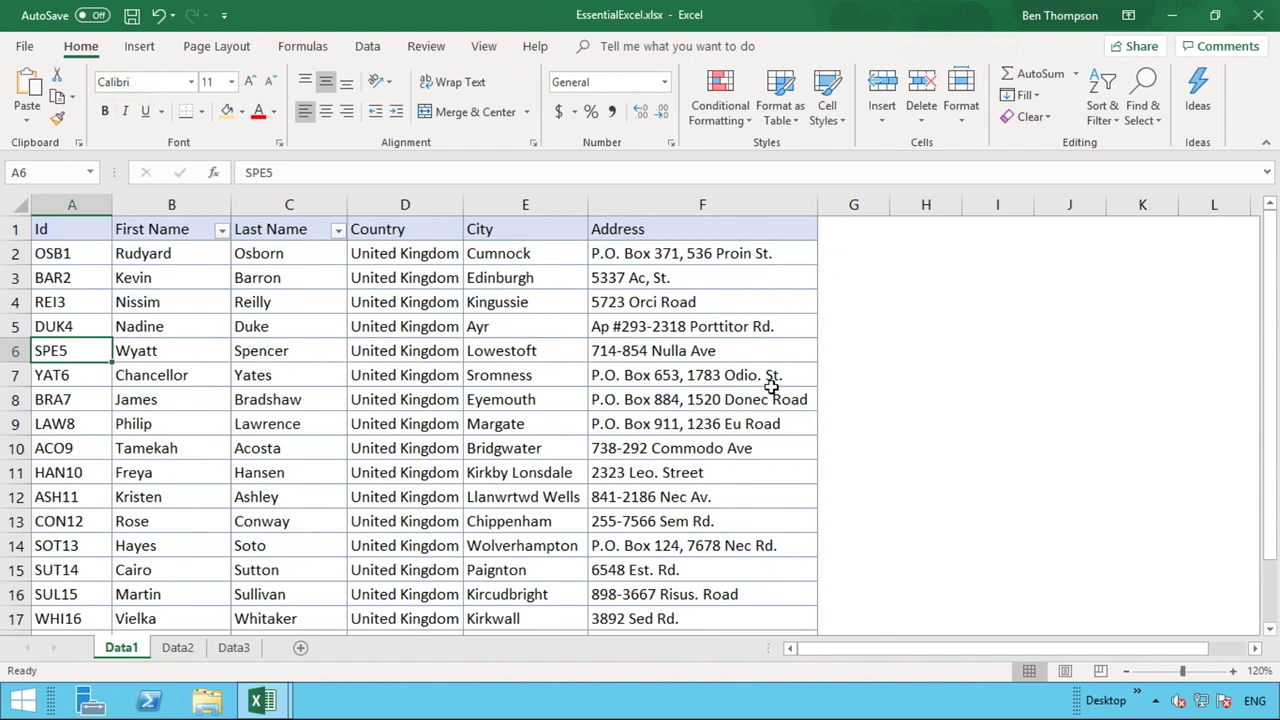
- Enter =VLOOKUP(A2,Data3!A:B,2,FALSE) in G2 to fetch the first Id's email
{"action": "left_click", "coordinate": [854, 256]}
{"action": "type", "text": "=vloo"}
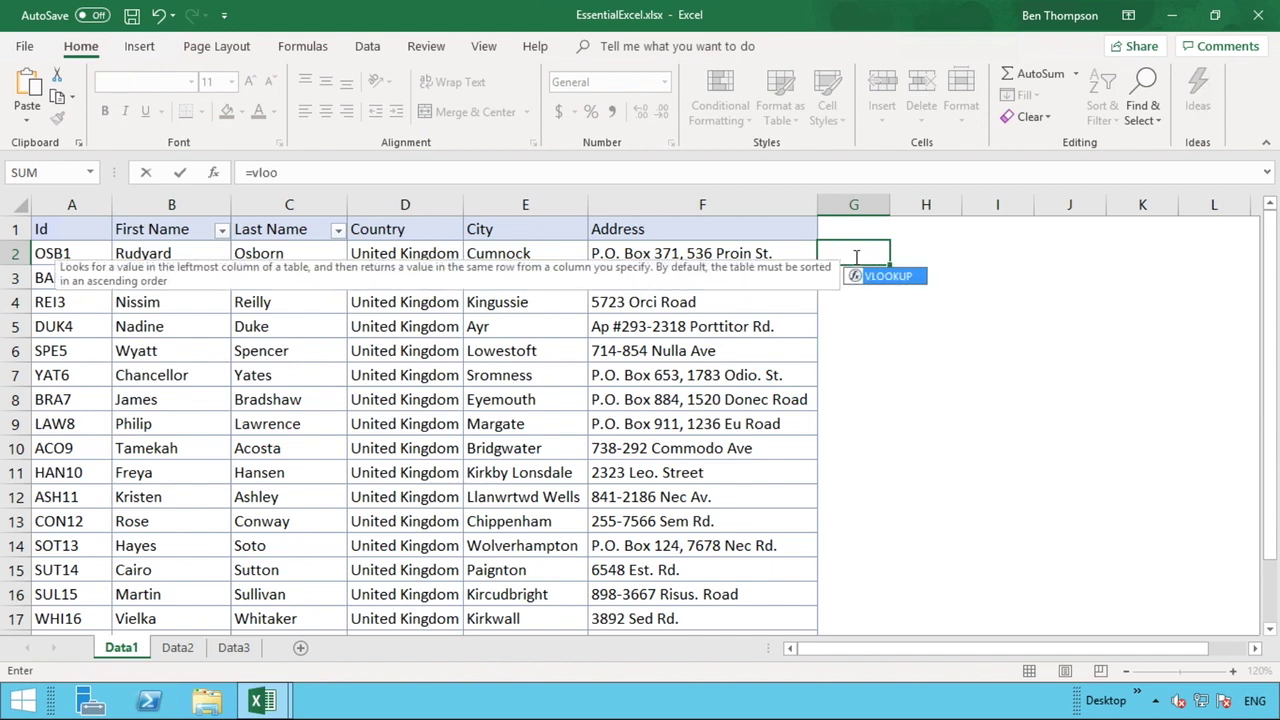
{"action": "key", "text": "Tab"}
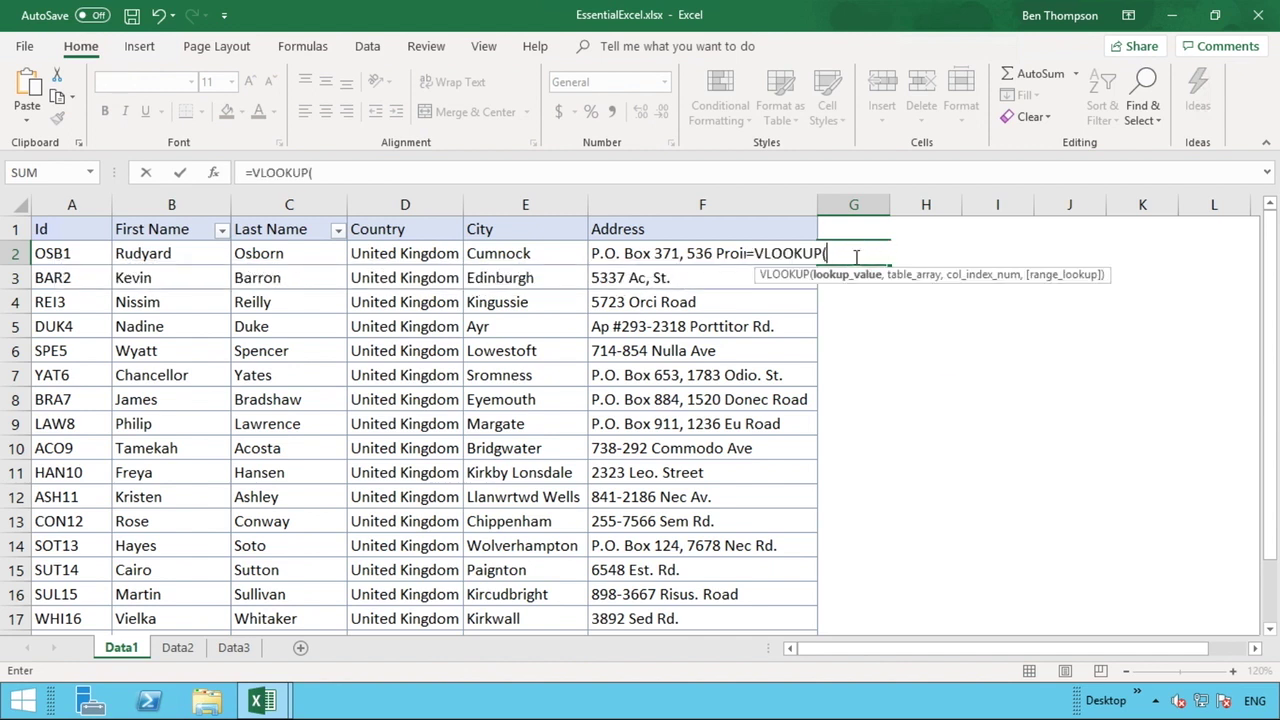
{"action": "left_click", "coordinate": [72, 255]}
{"action": "type", "text": ","}
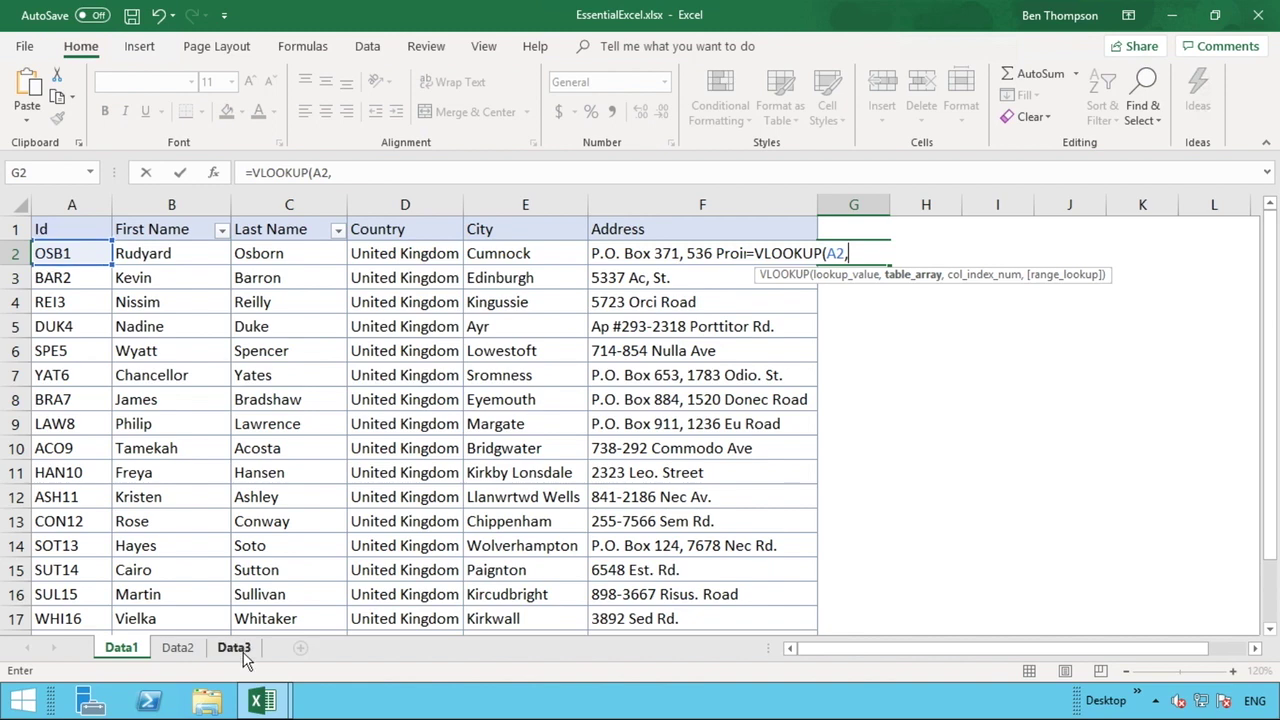
{"action": "left_click", "coordinate": [240, 650]}
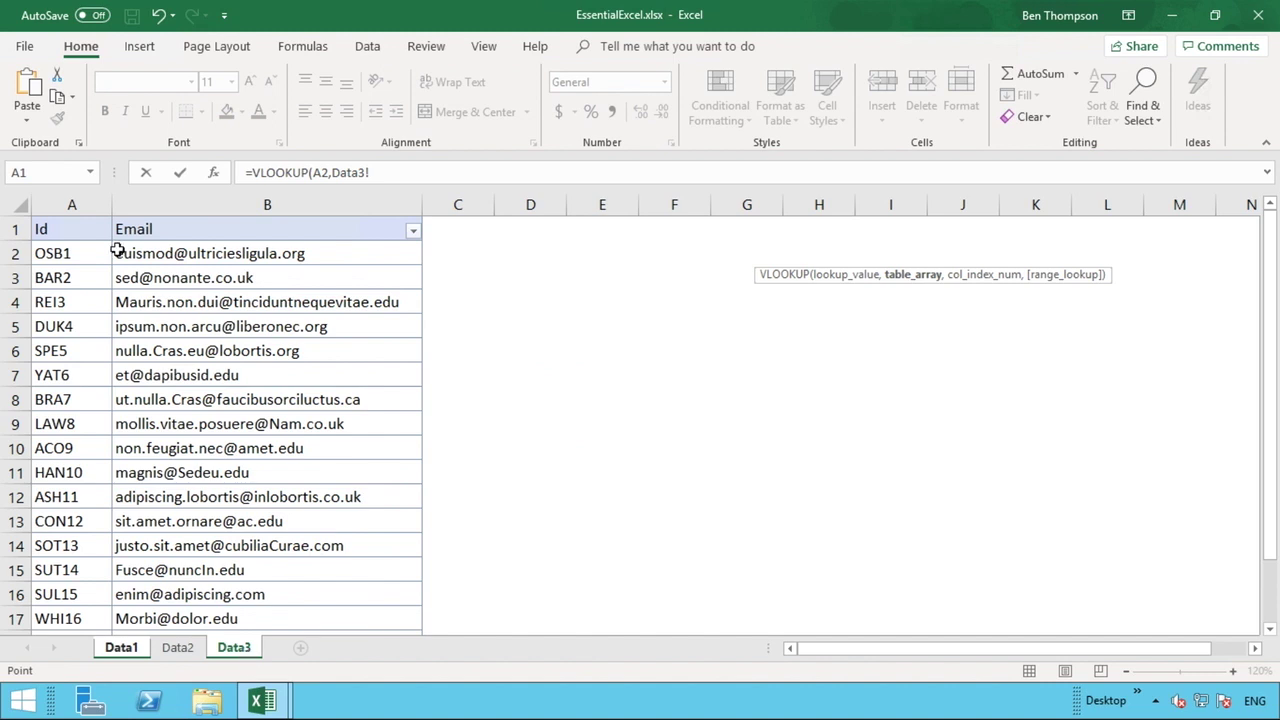
{"action": "left_click_drag", "start_coordinate": [74, 204], "coordinate": [134, 212]}
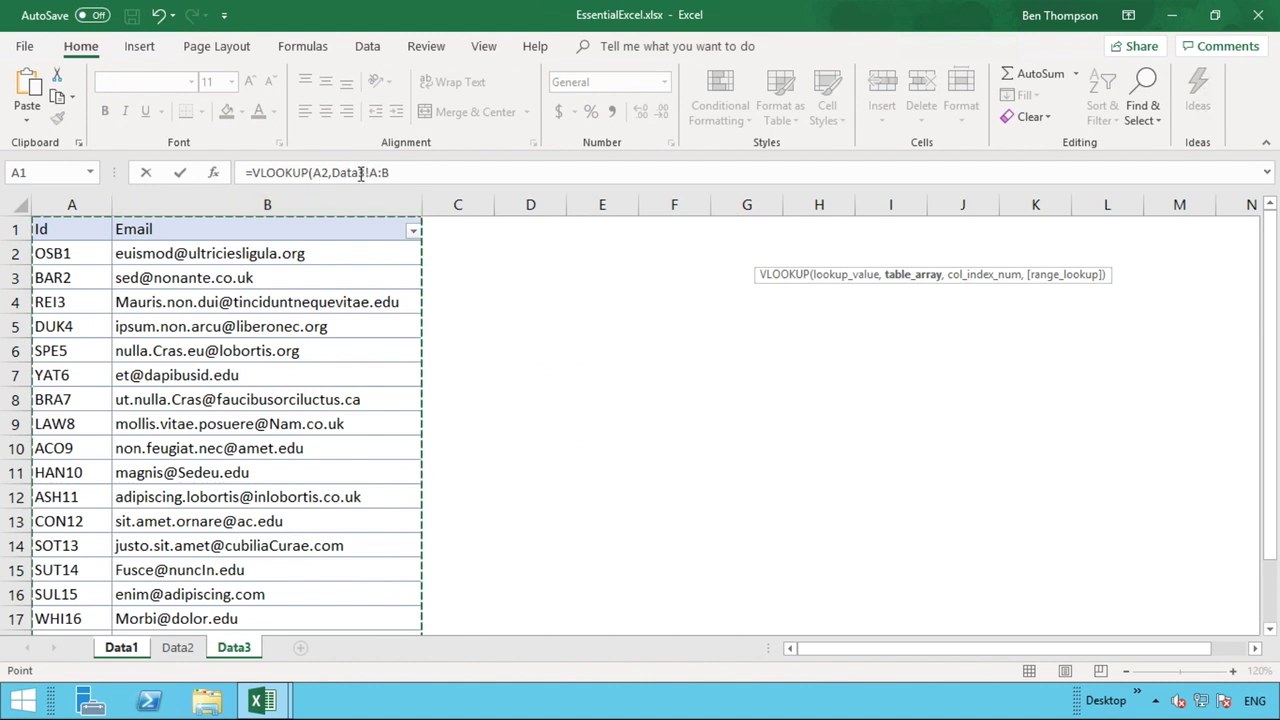
{"action": "left_click", "coordinate": [407, 173]}
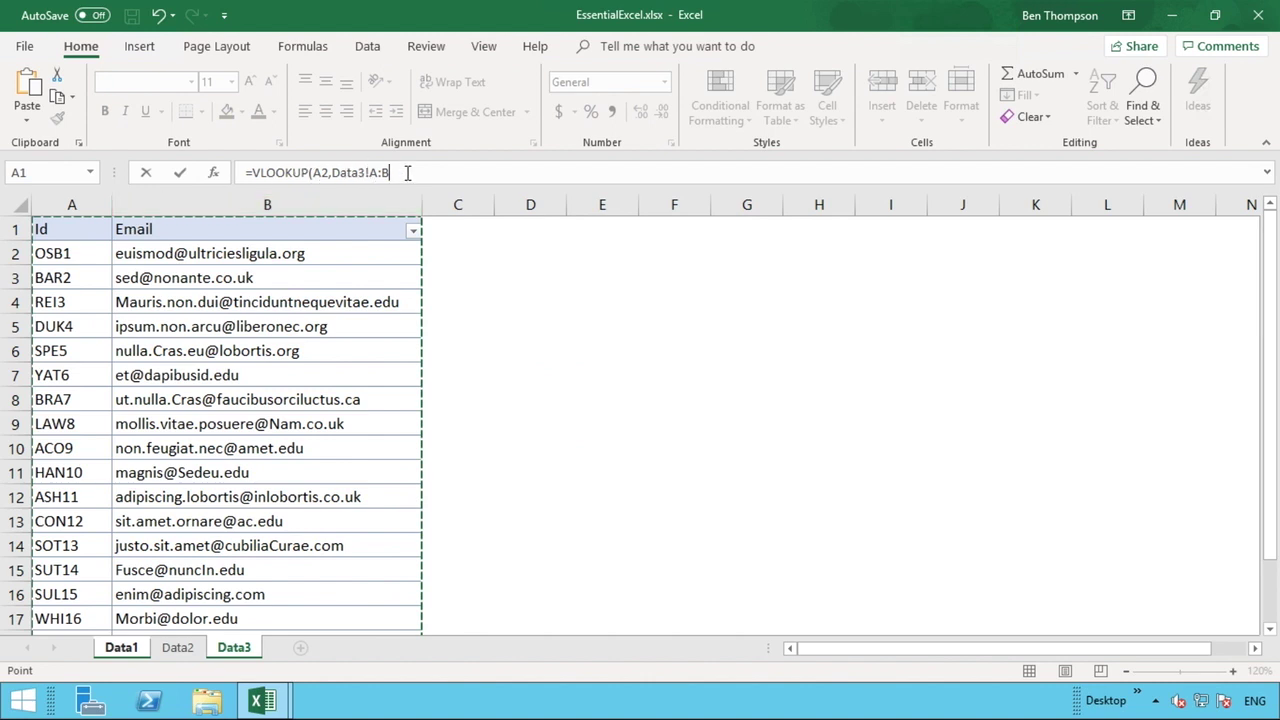
{"action": "type", "text": ",2,"}
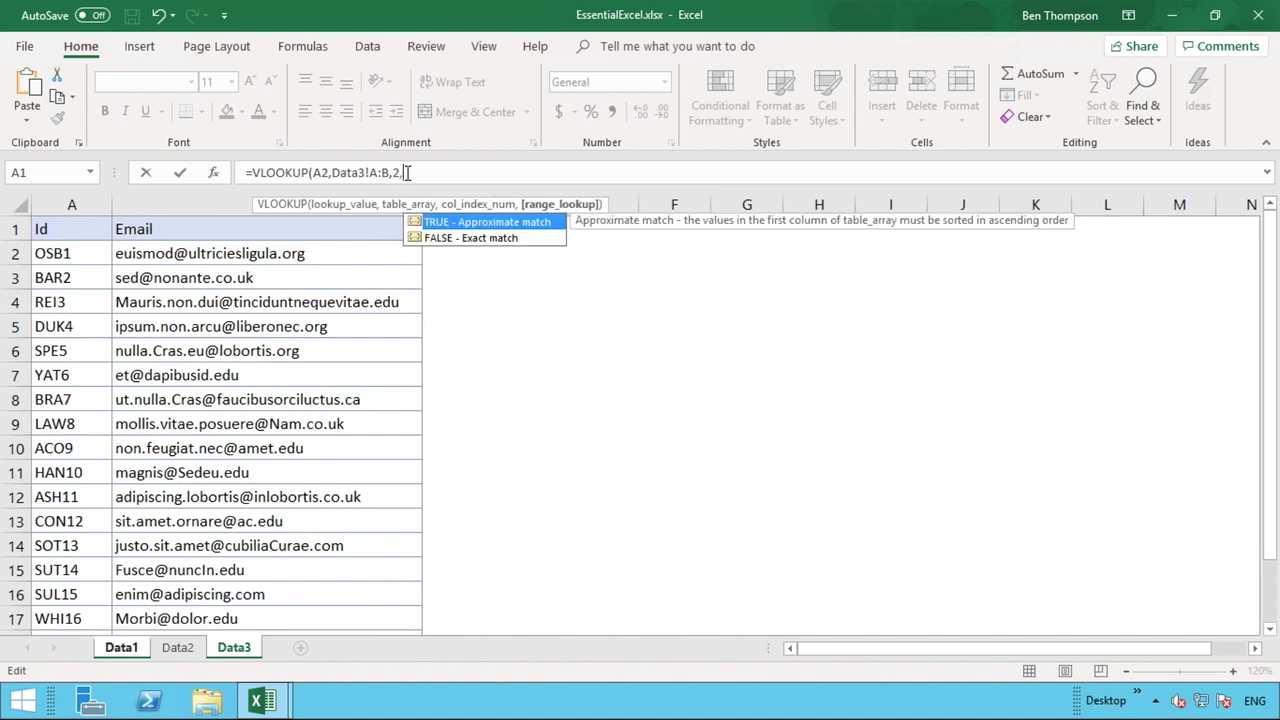
{"action": "double_click", "coordinate": [443, 240]}
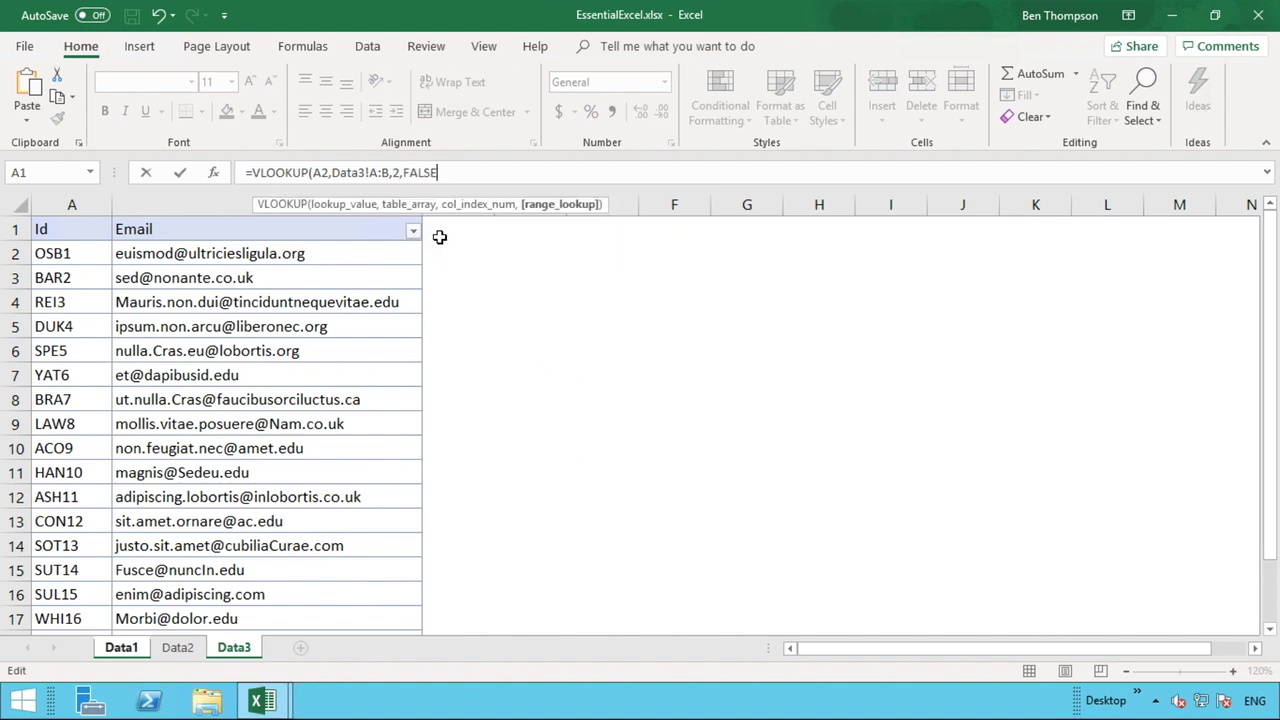
{"action": "type", "text": ")"}
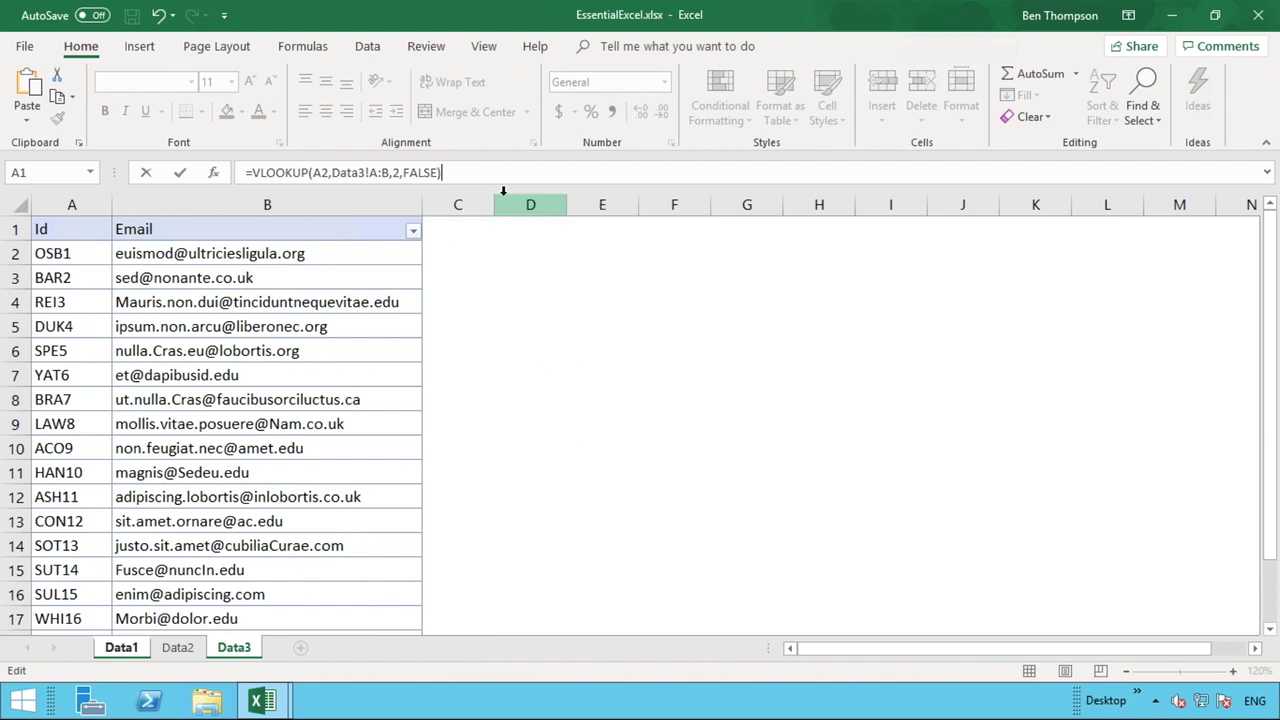
{"action": "key", "text": "Return"}
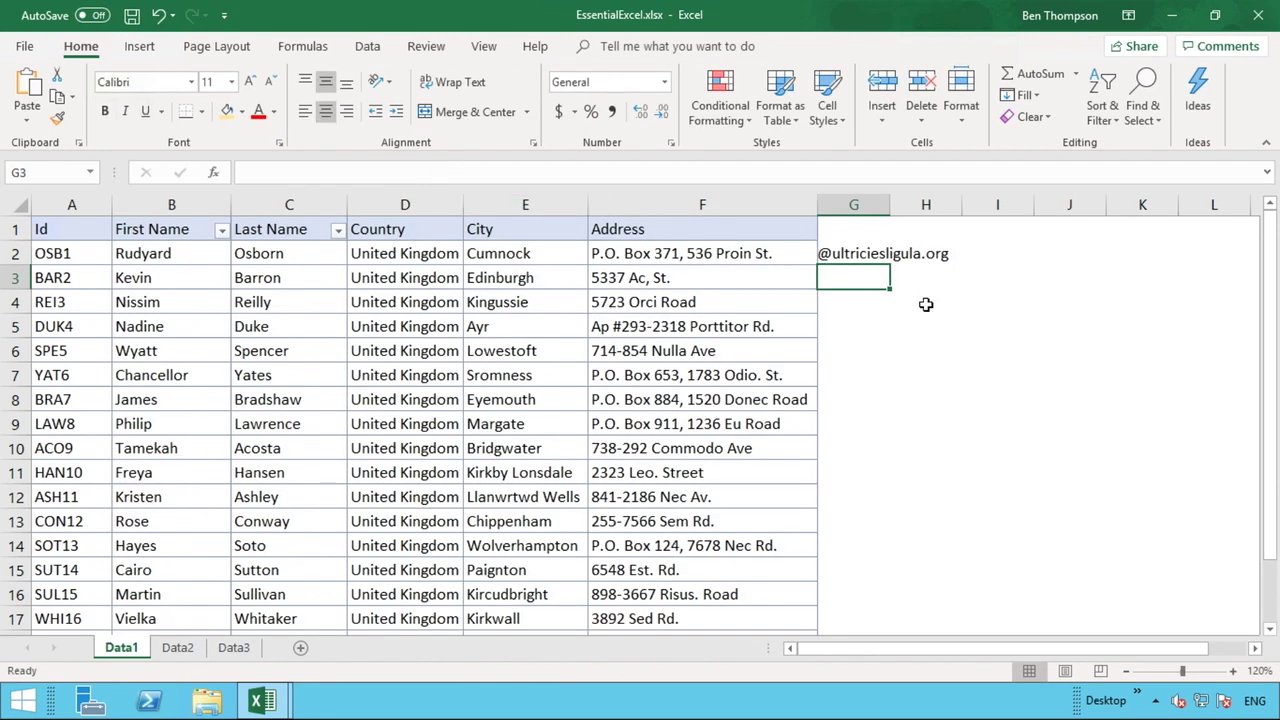
- Fill the email lookup down to row 20, copy column E's formatting onto G and autofit it
{"action": "left_click", "coordinate": [857, 251]}
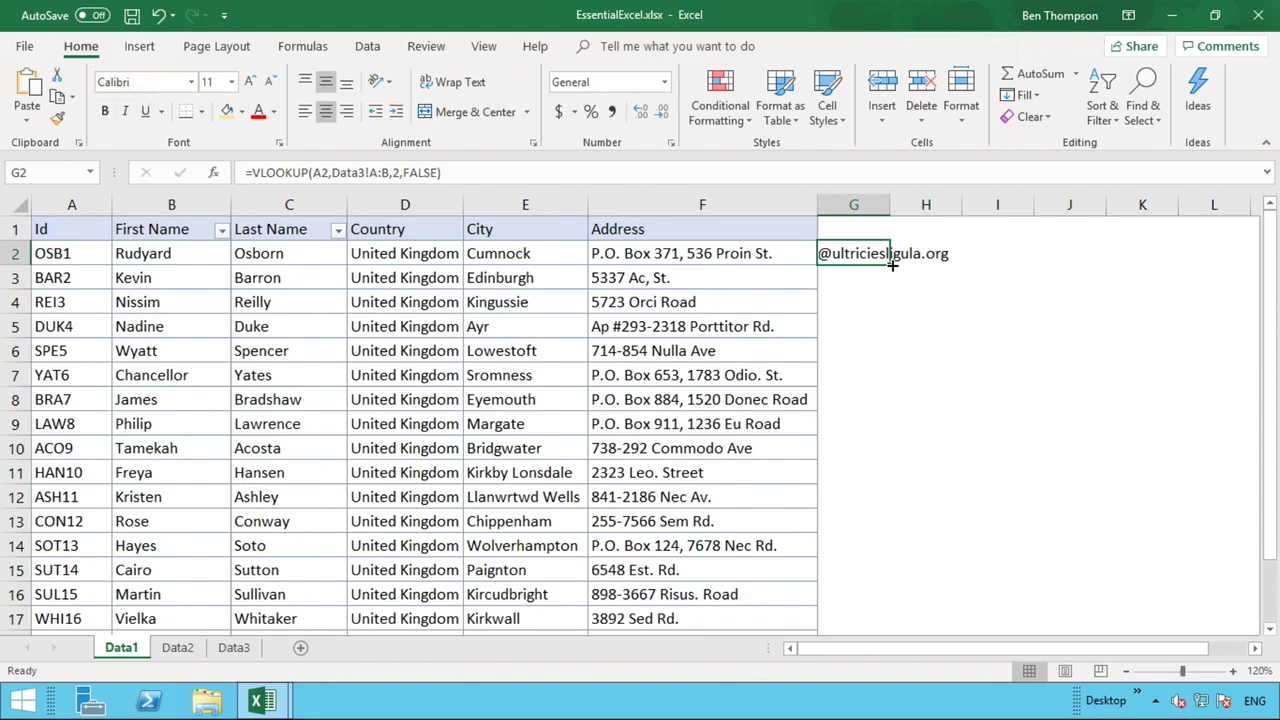
{"action": "double_click", "coordinate": [891, 264]}
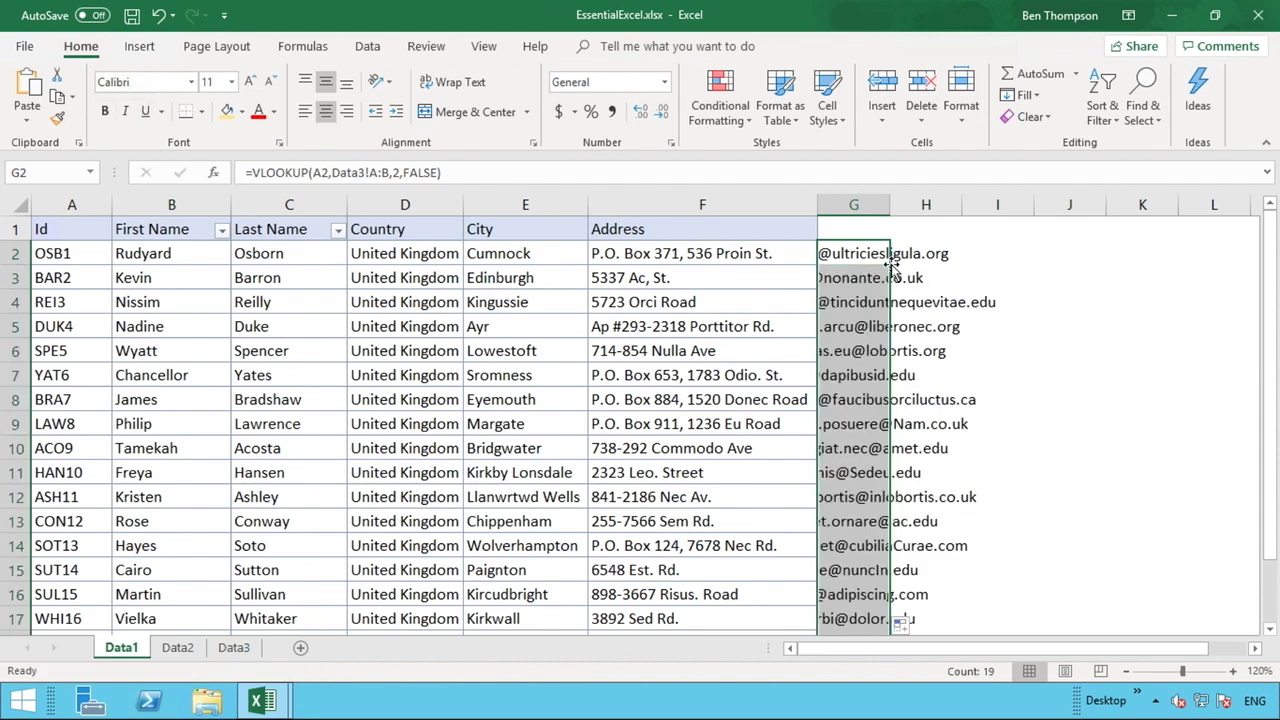
{"action": "left_click", "coordinate": [517, 204]}
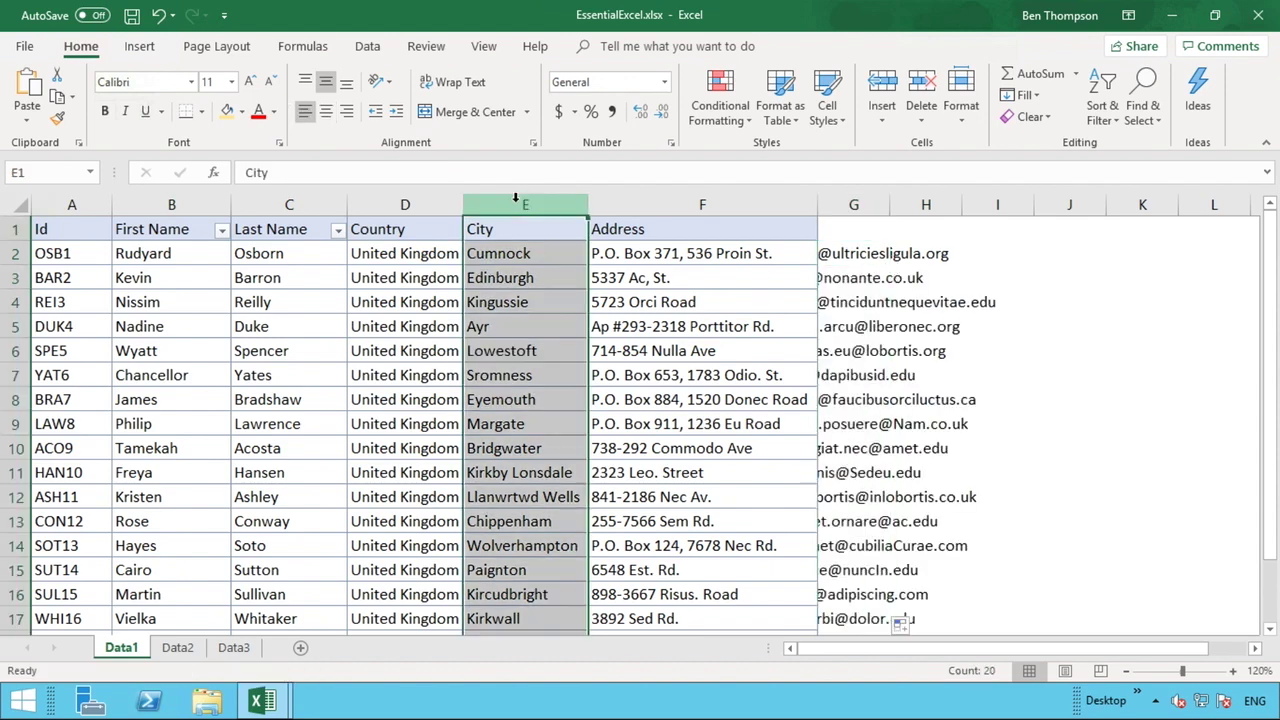
{"action": "left_click", "coordinate": [57, 117]}
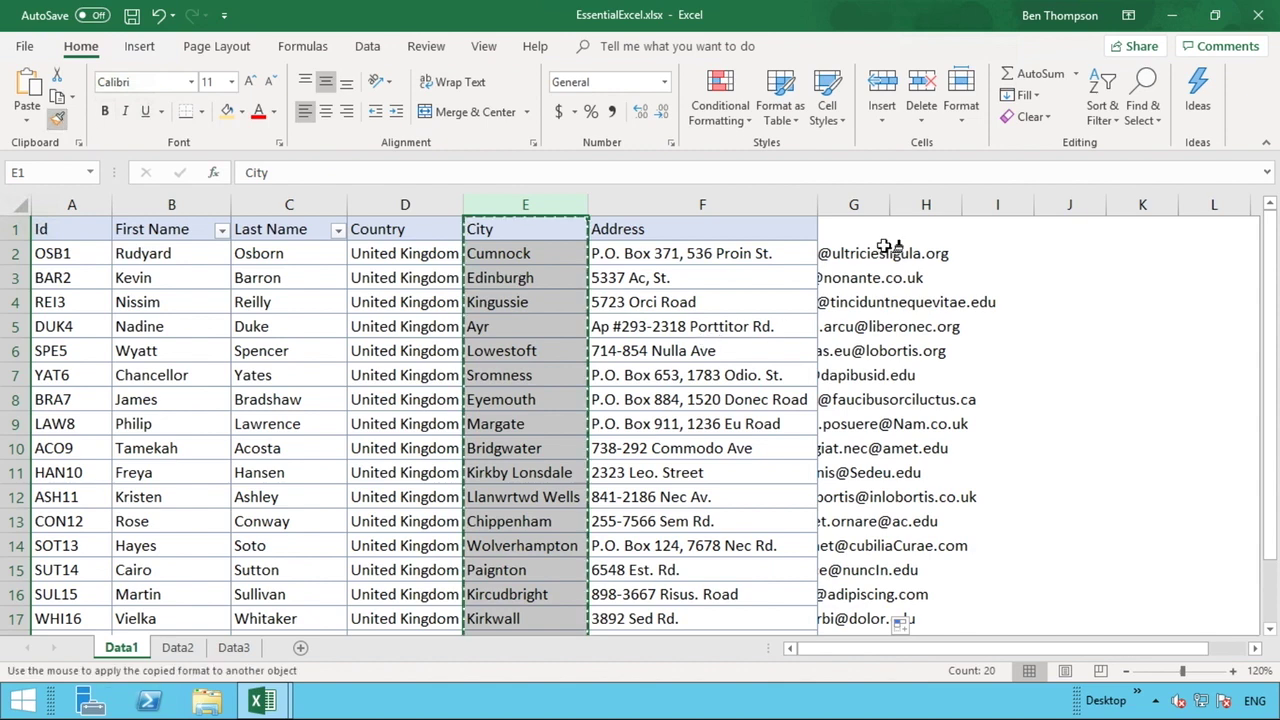
{"action": "left_click", "coordinate": [872, 204]}
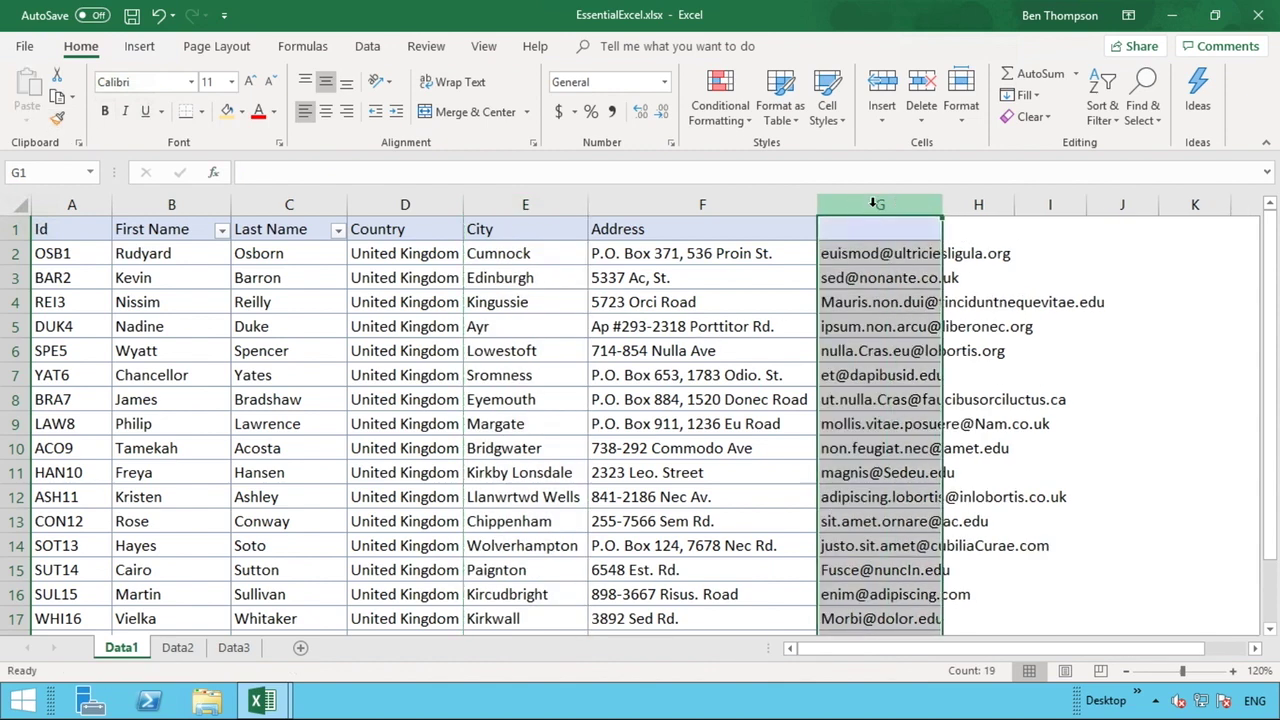
{"action": "double_click", "coordinate": [939, 202]}
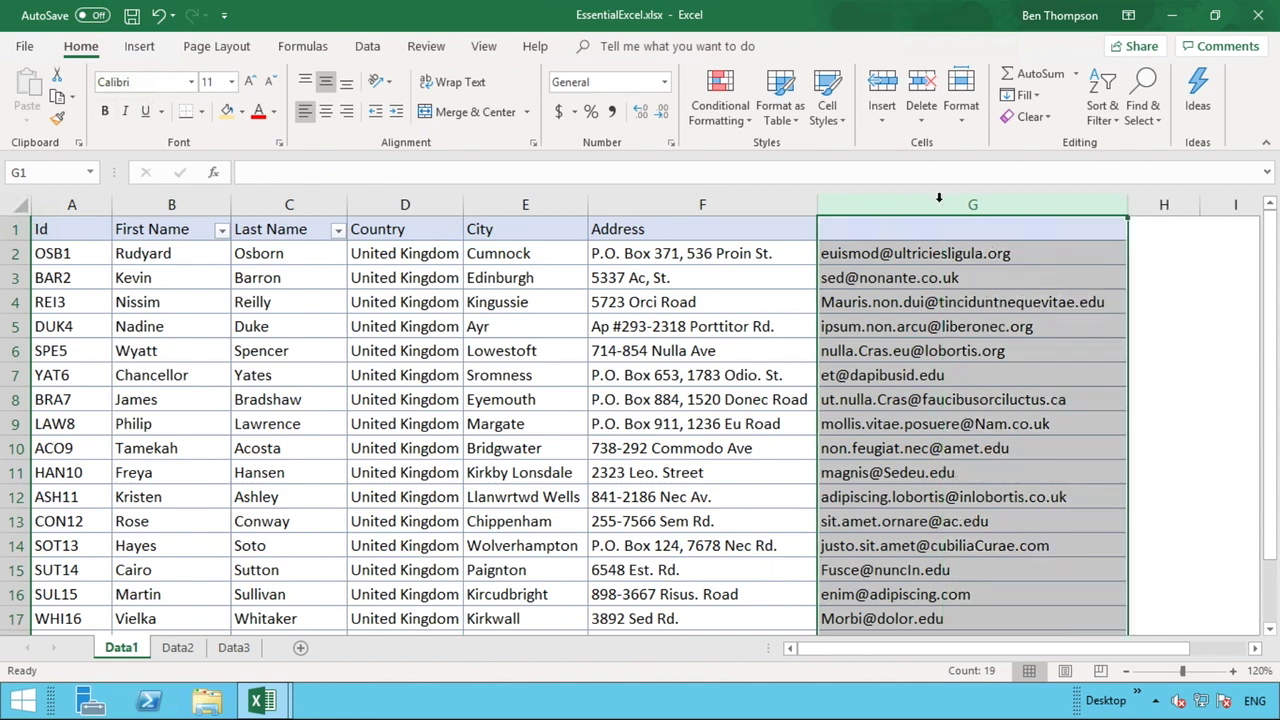
- Head column G with Email in G1
{"action": "left_click", "coordinate": [874, 234]}
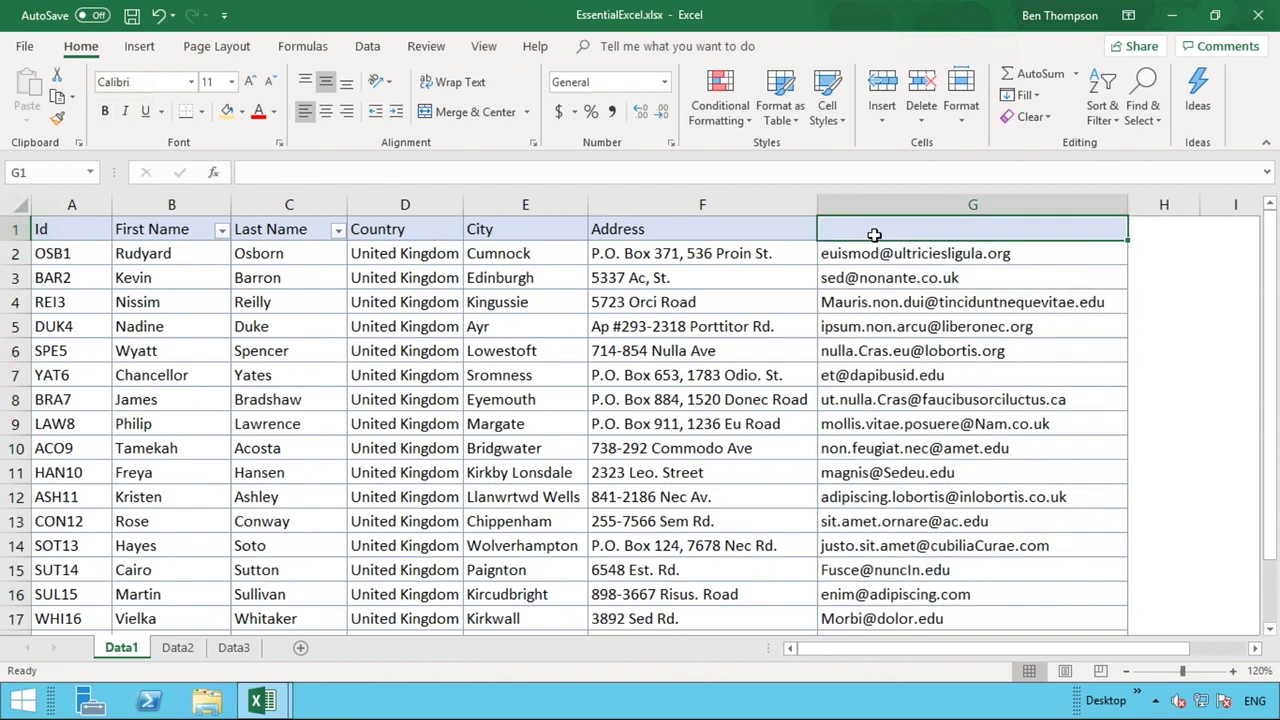
{"action": "type", "text": "Email"}
{"action": "key", "text": "Return"}
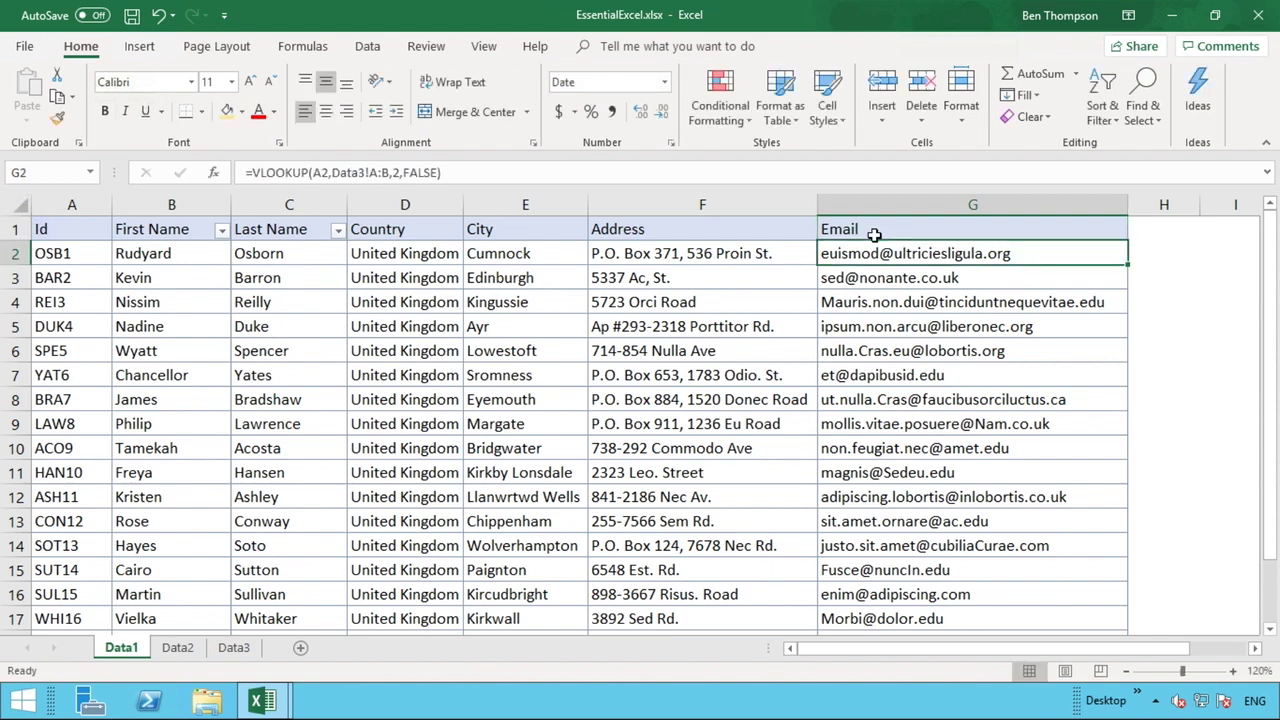
{"action": "left_click", "coordinate": [1272, 632]}
{"action": "left_click", "coordinate": [1272, 632]}
{"action": "left_click", "coordinate": [1272, 632]}
{"action": "left_click", "coordinate": [1272, 632]}
{"action": "left_click", "coordinate": [1272, 632]}
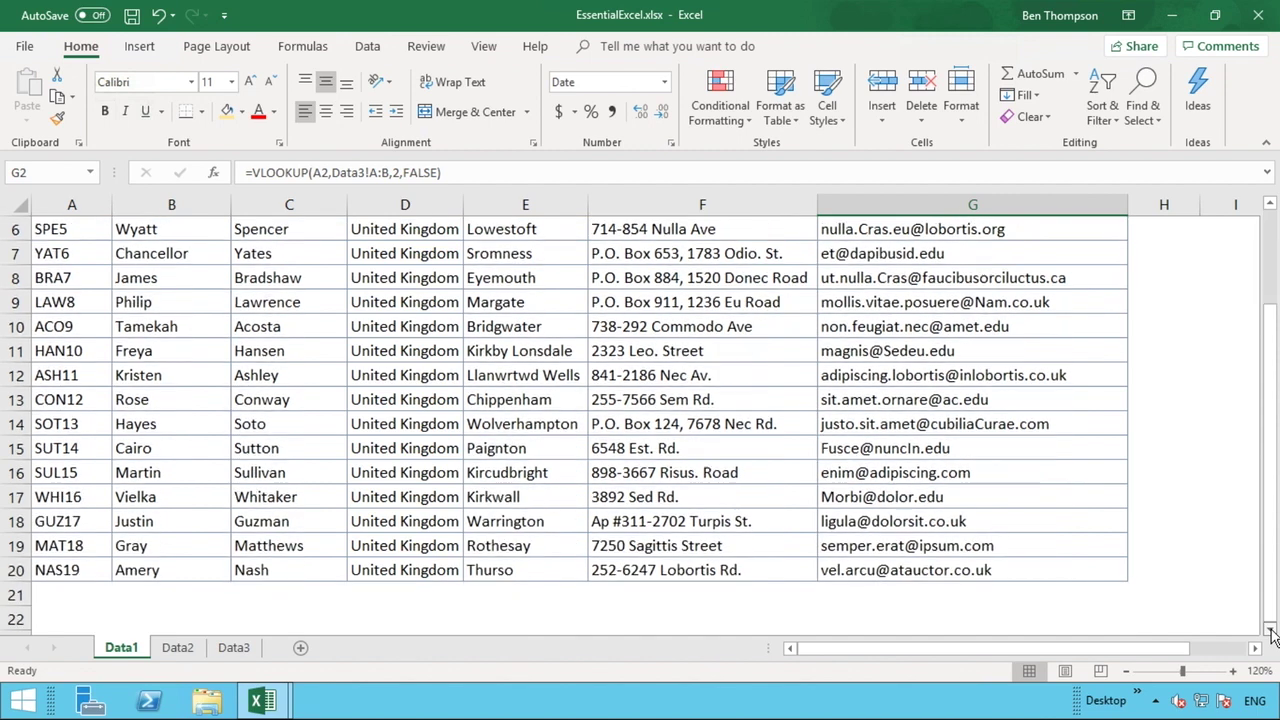
{"action": "left_click", "coordinate": [1272, 632]}
{"action": "left_click_drag", "start_coordinate": [1268, 606], "coordinate": [1254, 372]}
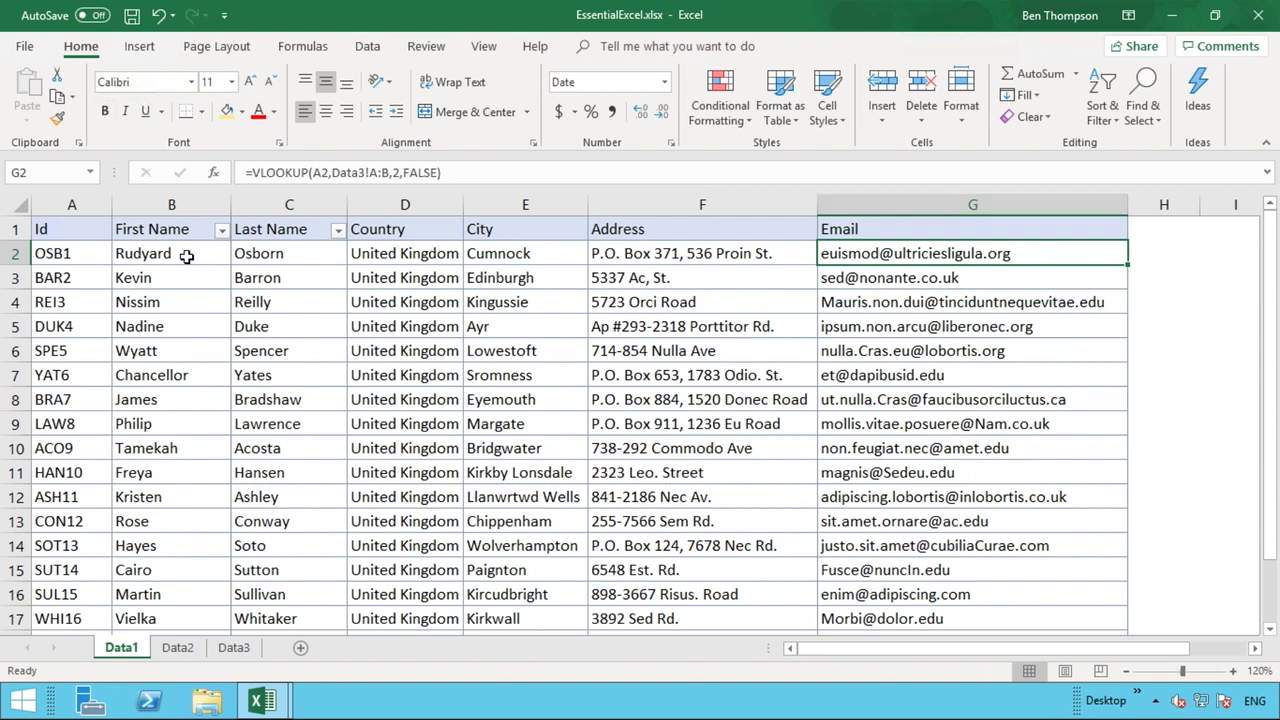
{"action": "left_click", "coordinate": [12, 278]}
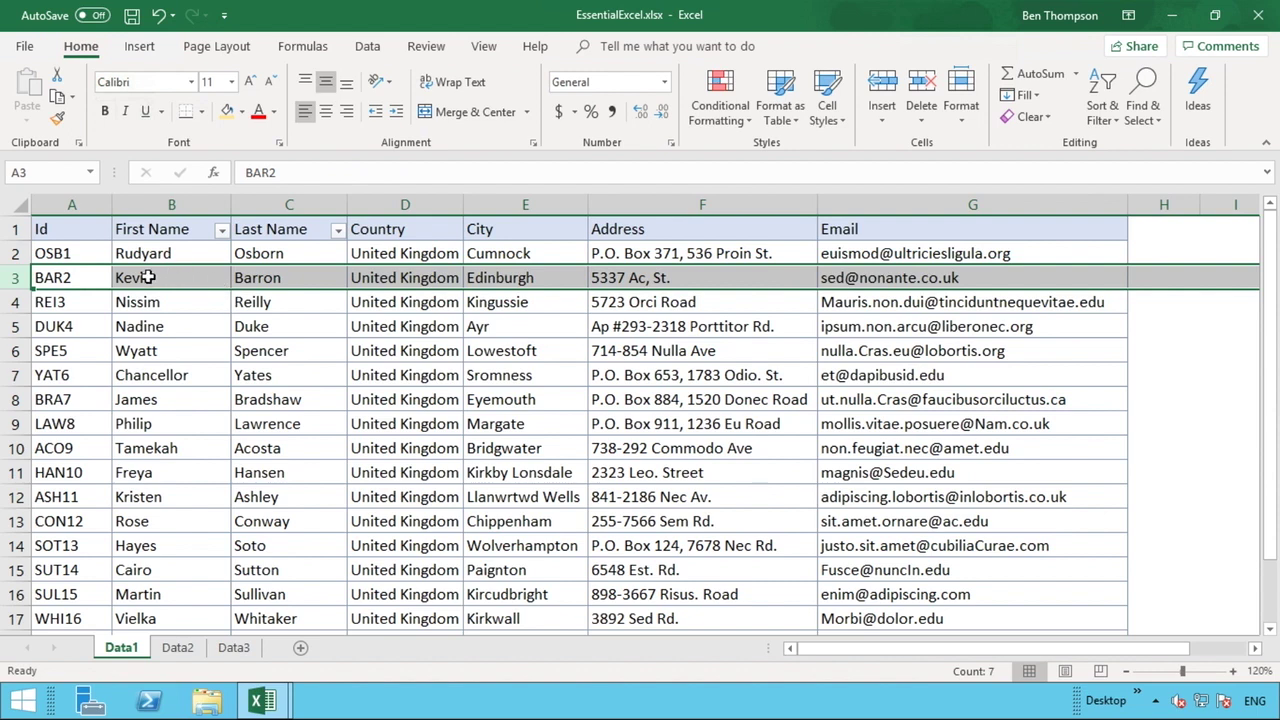
{"action": "left_click_drag", "start_coordinate": [420, 278], "coordinate": [643, 278]}
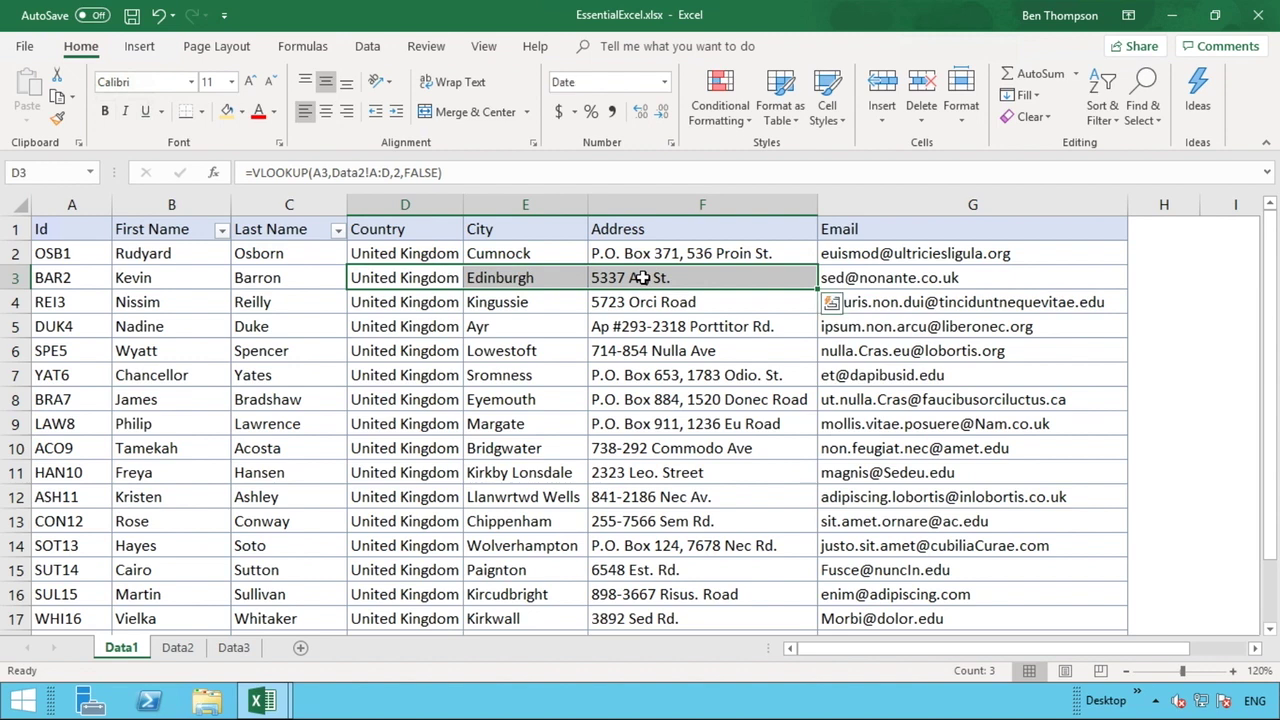
{"action": "left_click", "coordinate": [882, 284]}
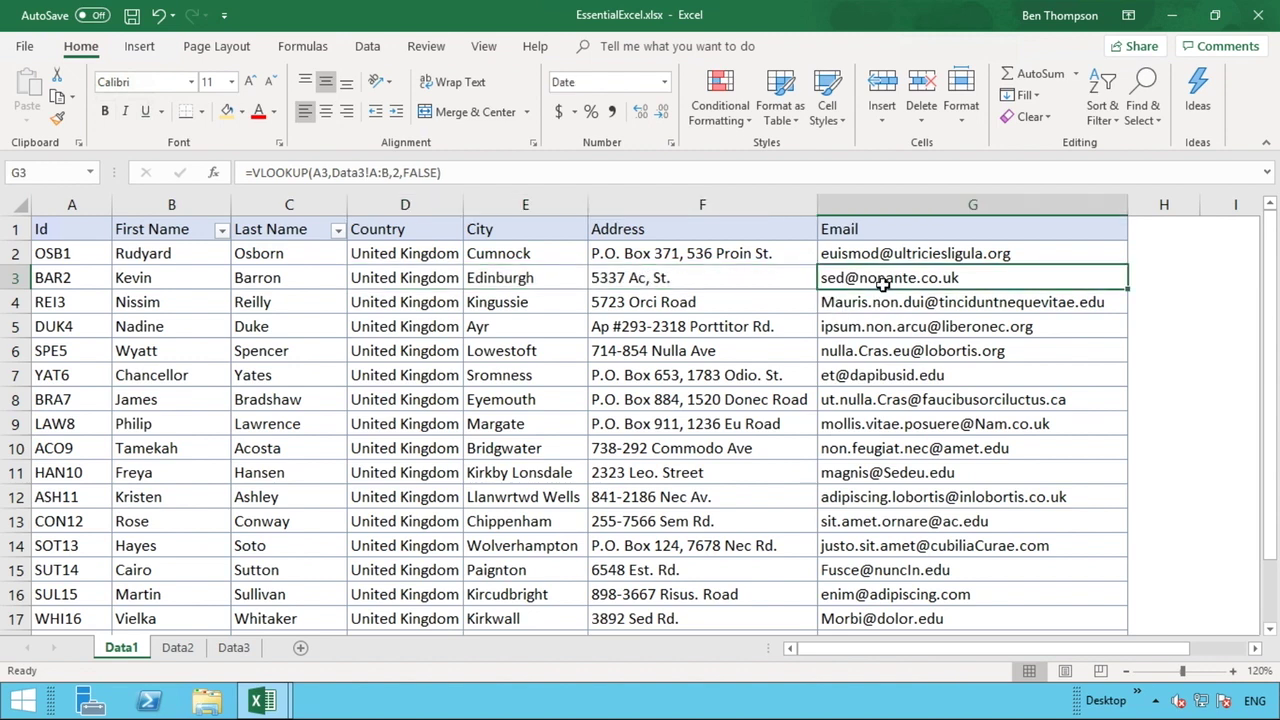
{"action": "left_click", "coordinate": [518, 257]}
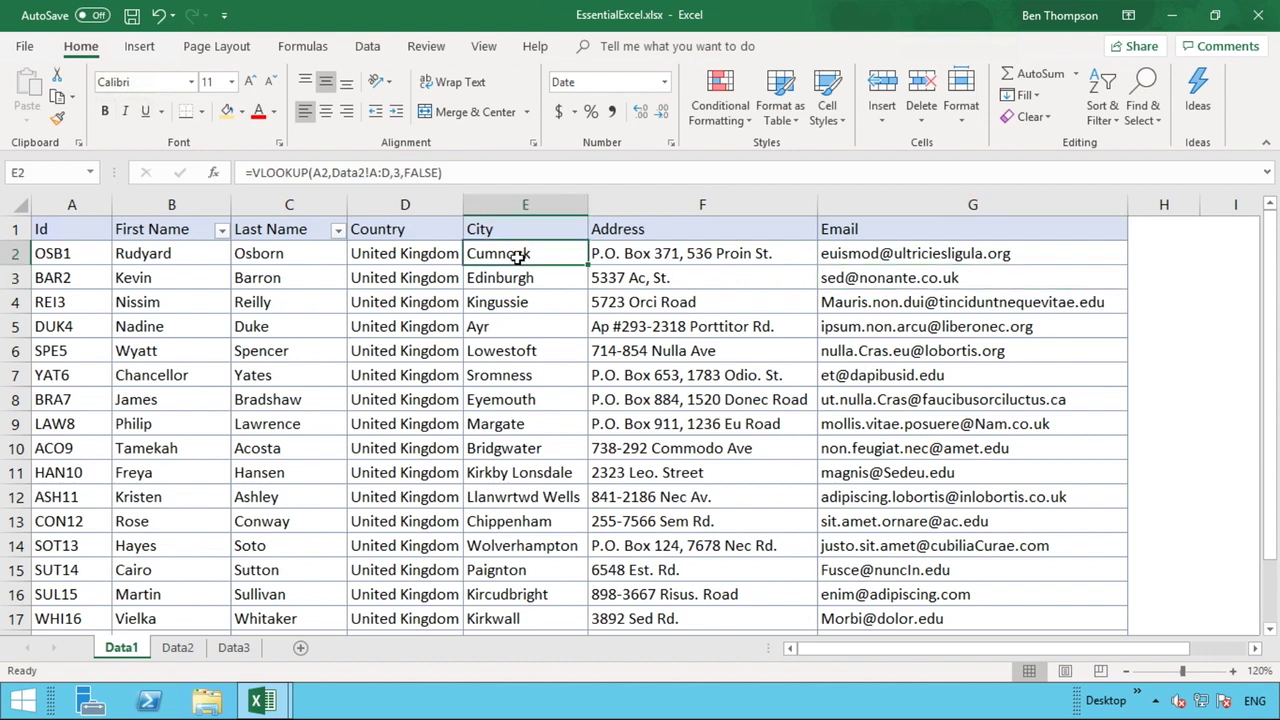
{"action": "left_click", "coordinate": [418, 255]}
{"action": "left_click", "coordinate": [495, 300]}
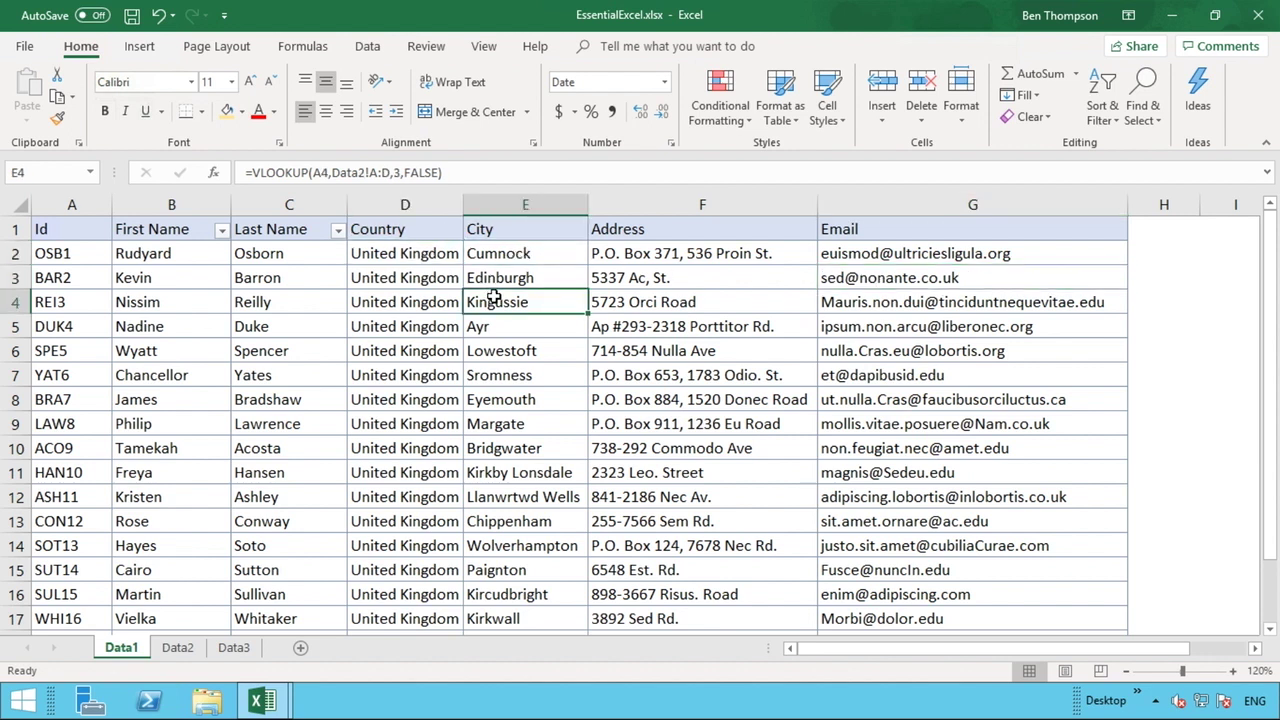
{"action": "left_click", "coordinate": [803, 305]}
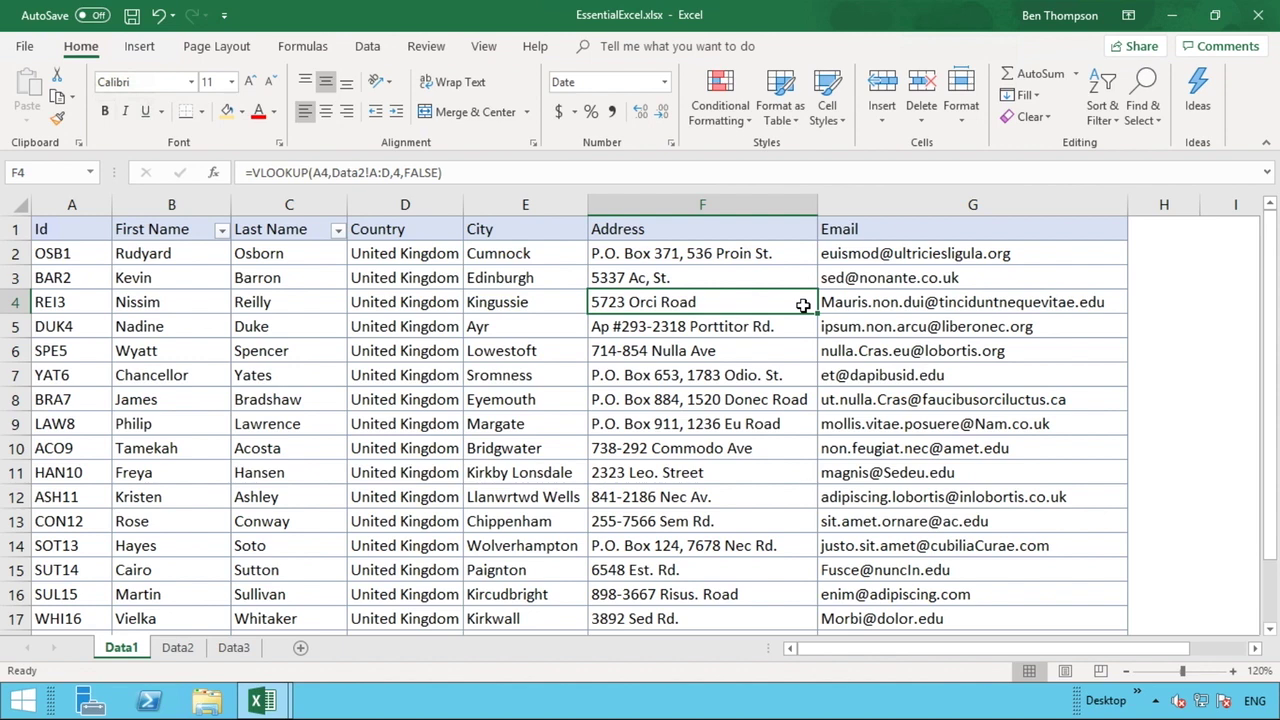
{"action": "left_click_drag", "start_coordinate": [423, 202], "coordinate": [859, 198]}
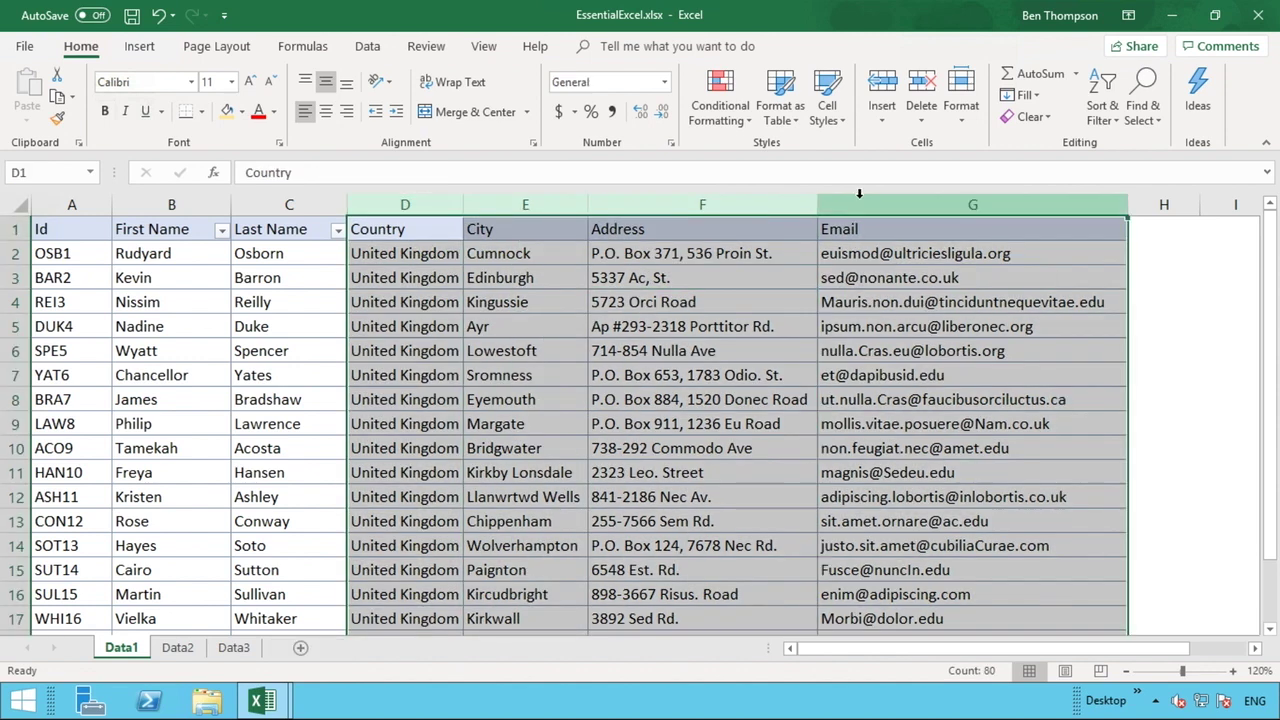
- Copy columns D:G and paste them back onto column D as values only
{"action": "right_click", "coordinate": [860, 200]}
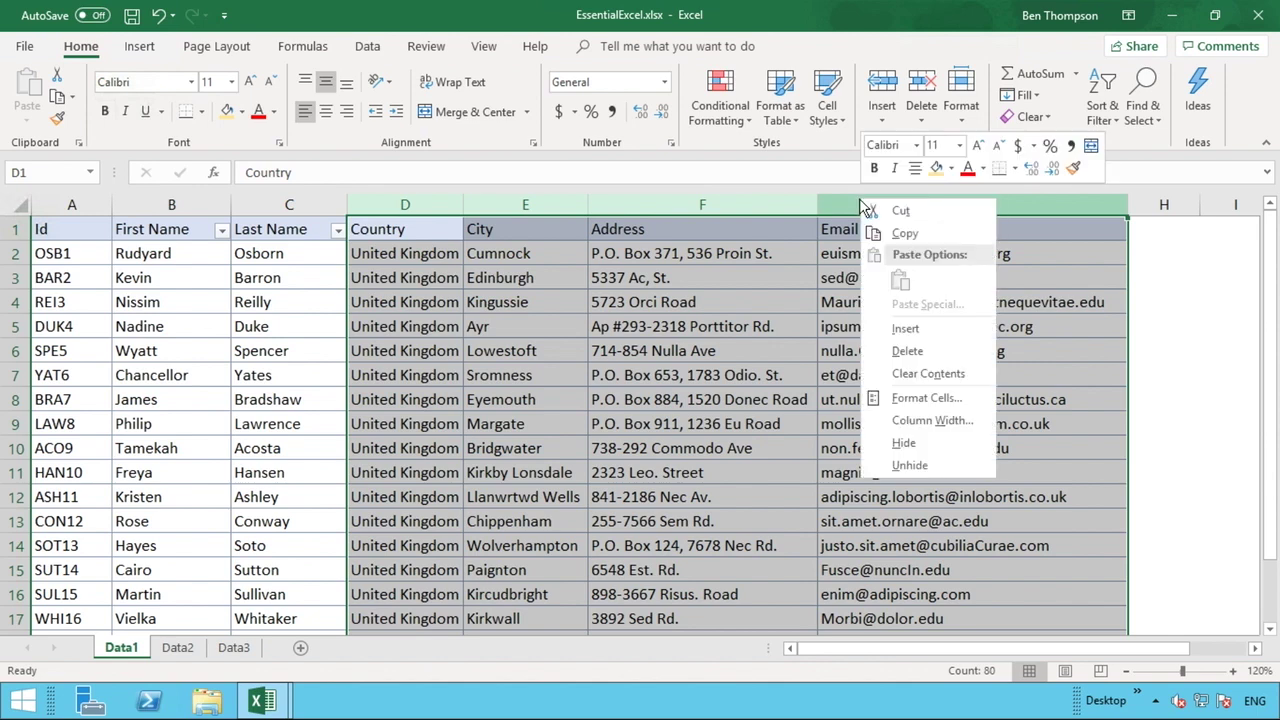
{"action": "left_click", "coordinate": [871, 229]}
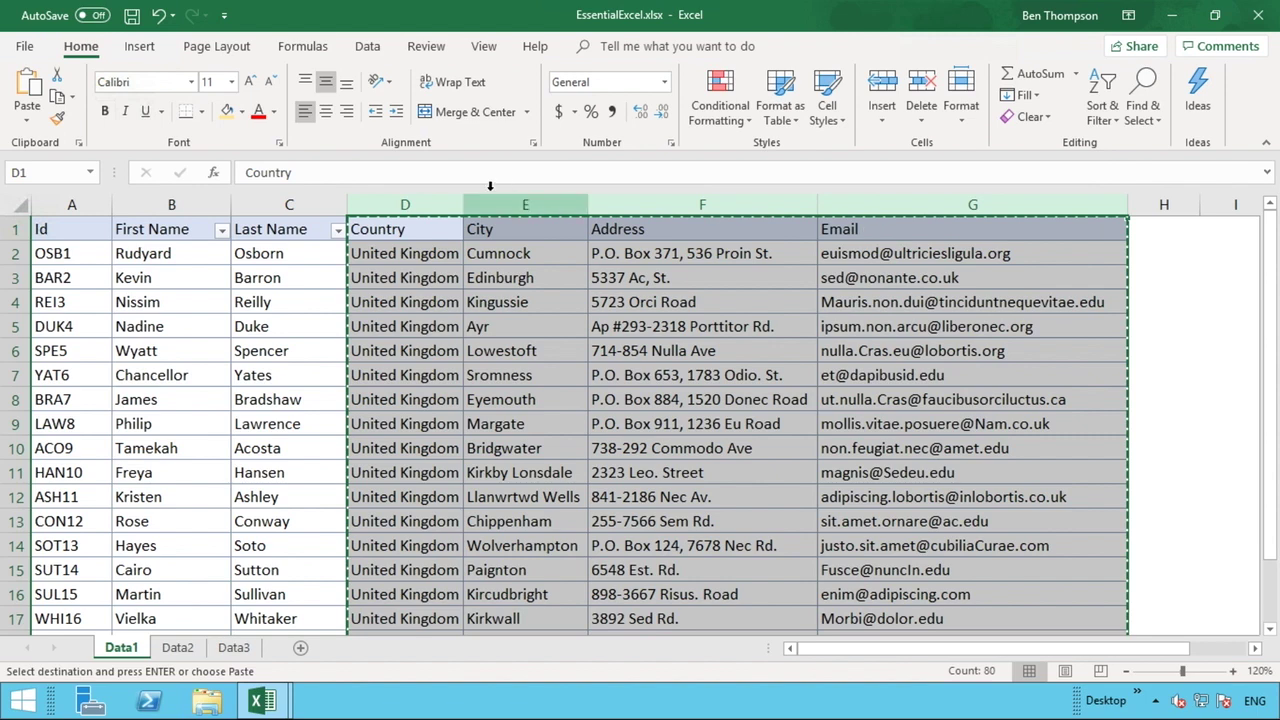
{"action": "right_click", "coordinate": [443, 196]}
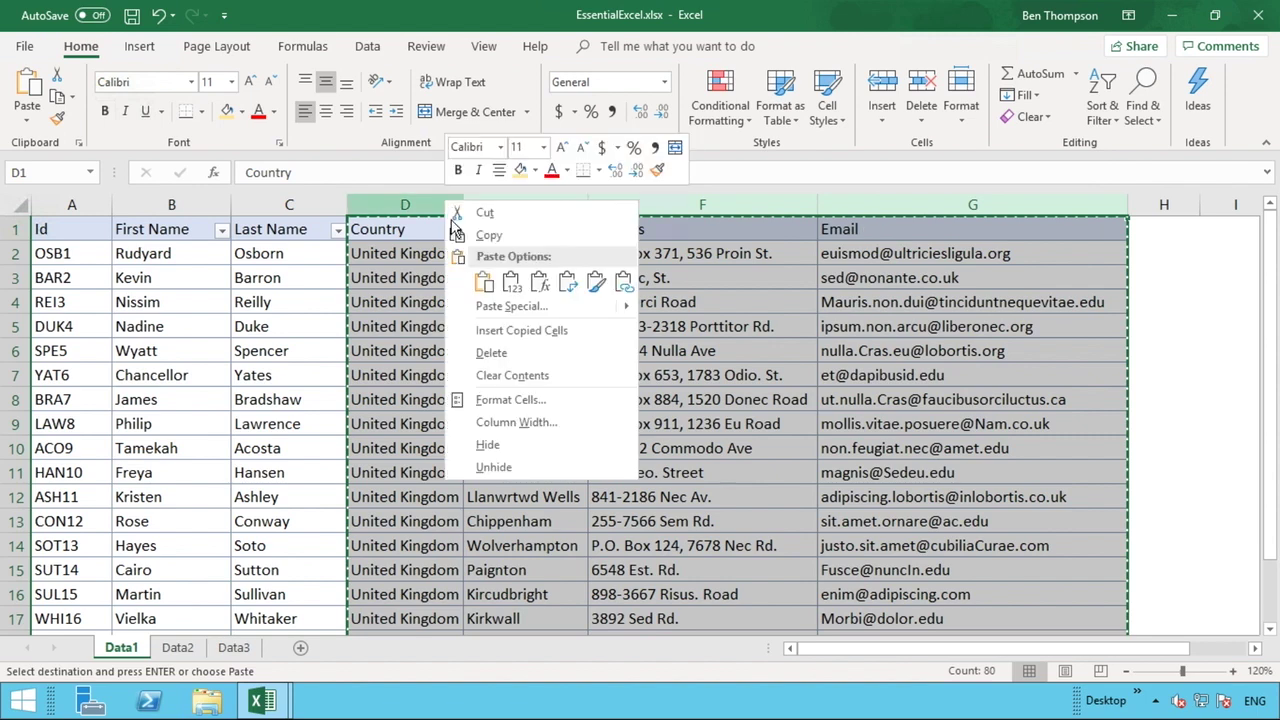
{"action": "left_click", "coordinate": [512, 284]}
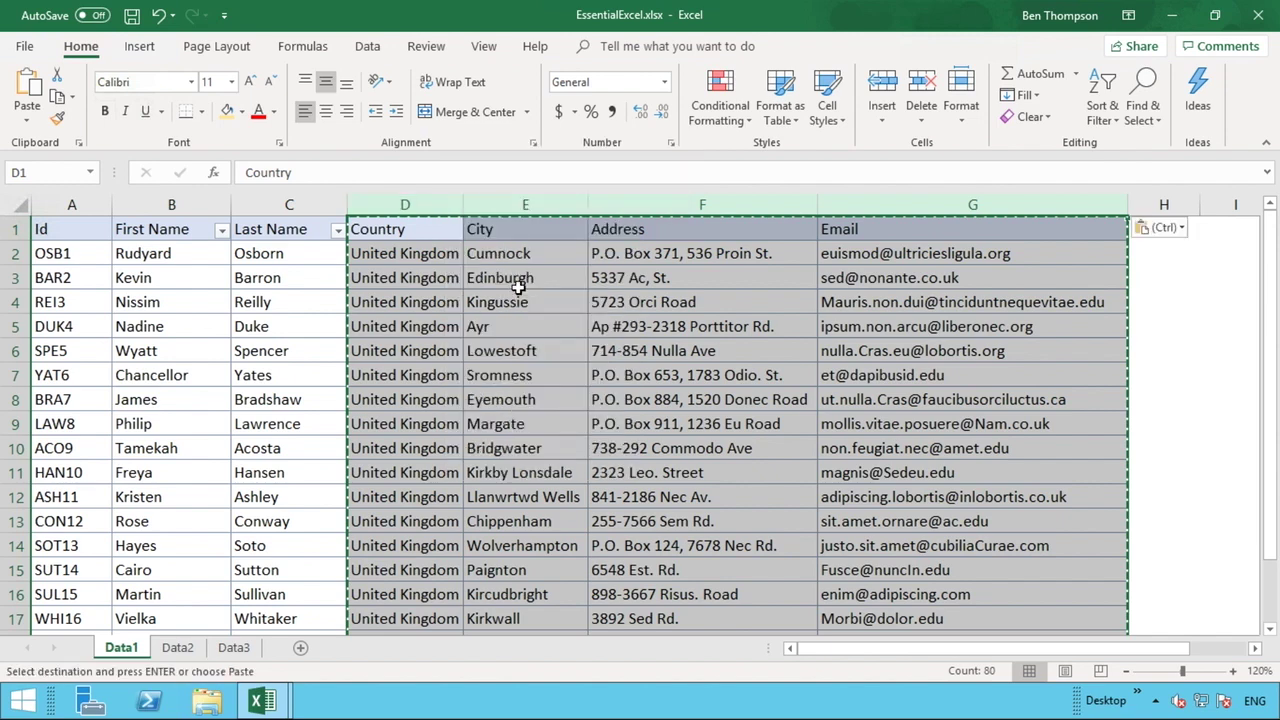
{"action": "left_click", "coordinate": [526, 252]}
{"action": "key", "text": "Escape"}
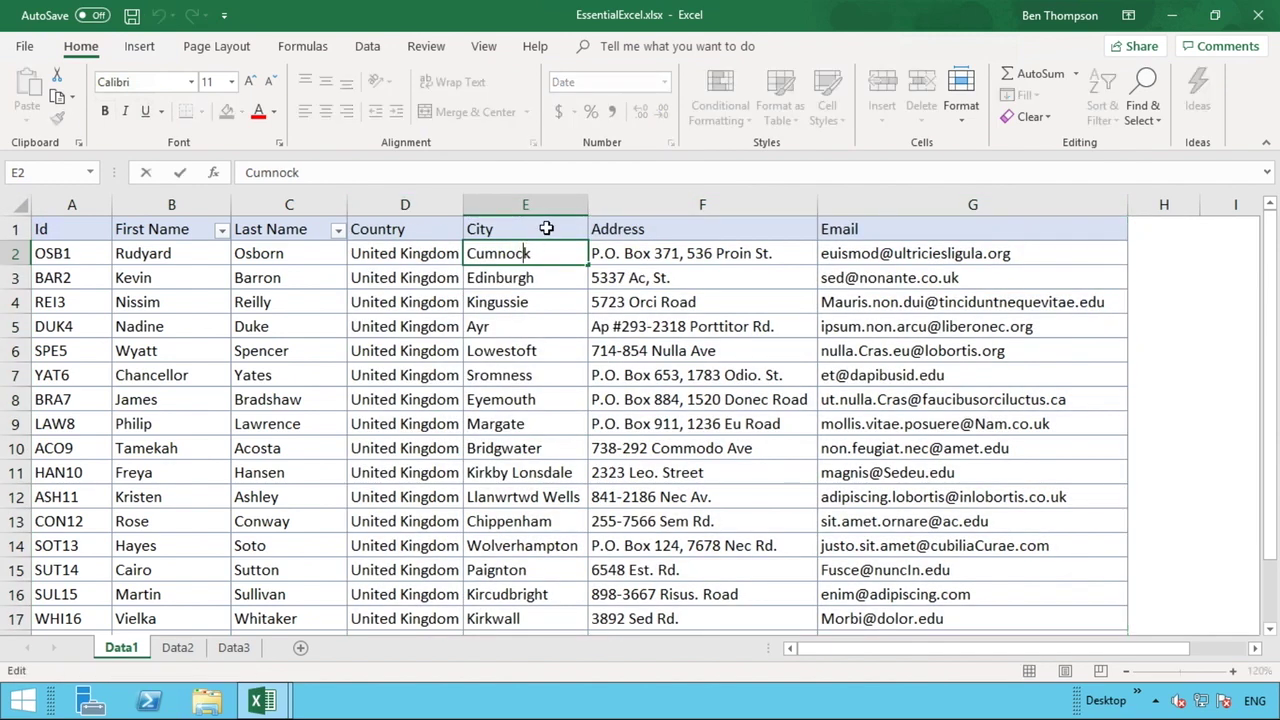
{"action": "left_click", "coordinate": [540, 236]}
{"action": "left_click", "coordinate": [543, 250]}
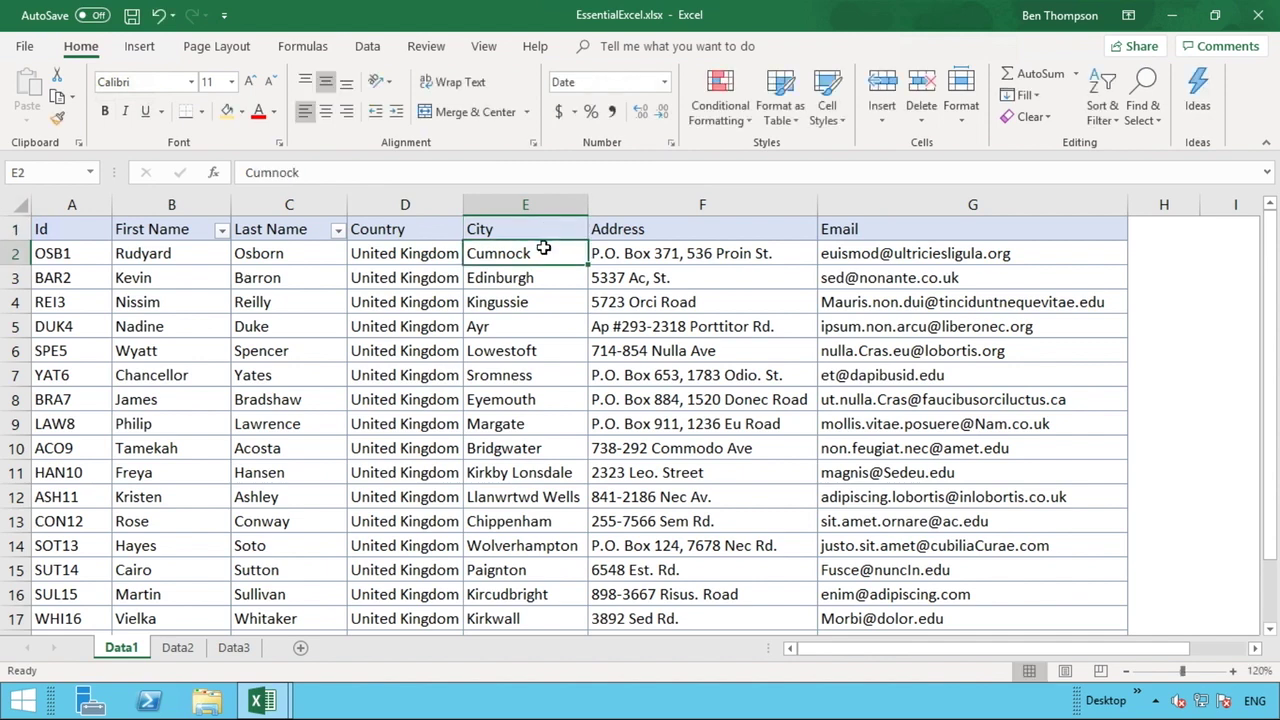